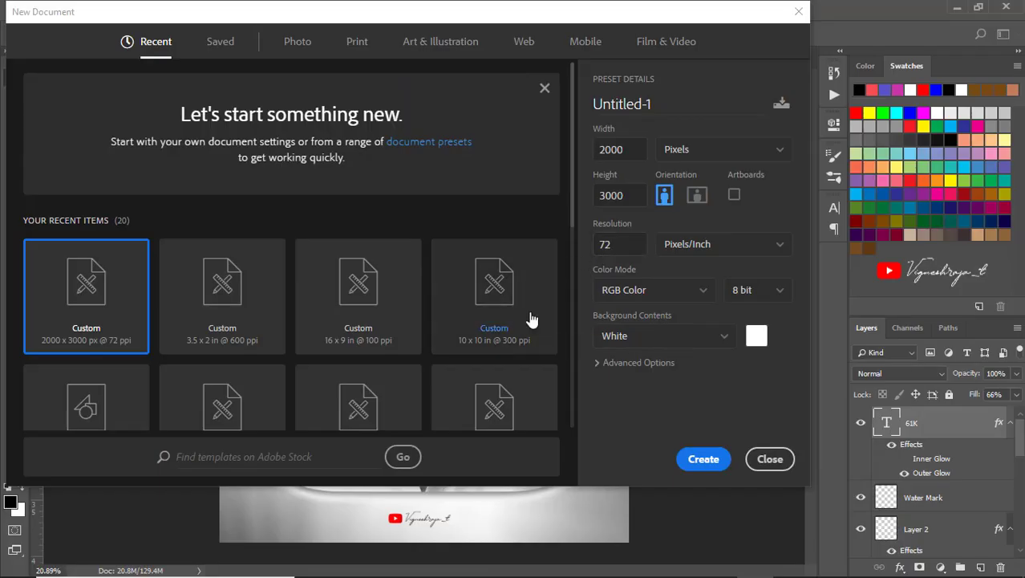
Choose the recent 10 x 10 in, 300 ppi preset for the new document
left_click(550, 297)
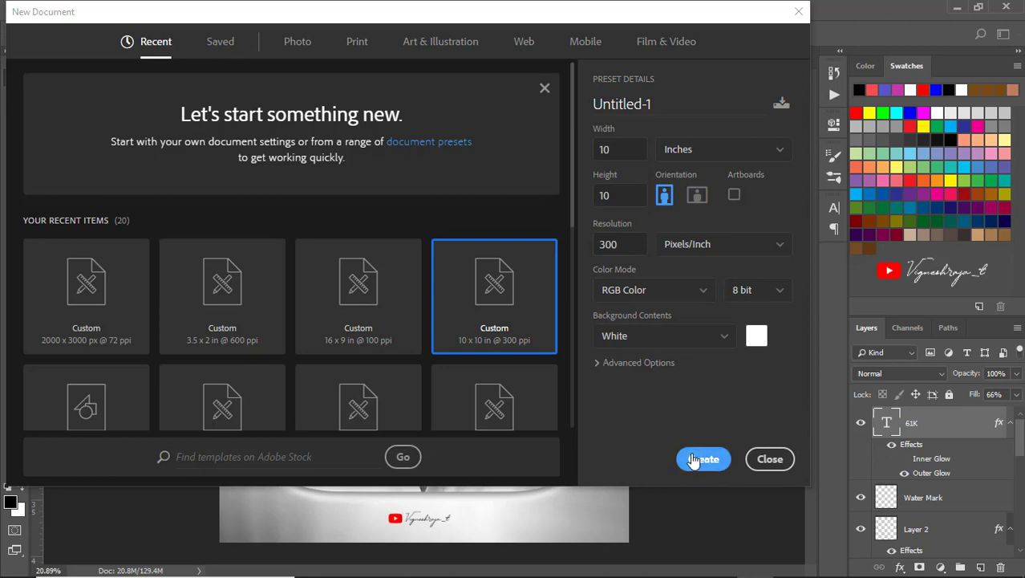
Create the blank white 10 x 10 in document Untitled-1
left_click(694, 459)
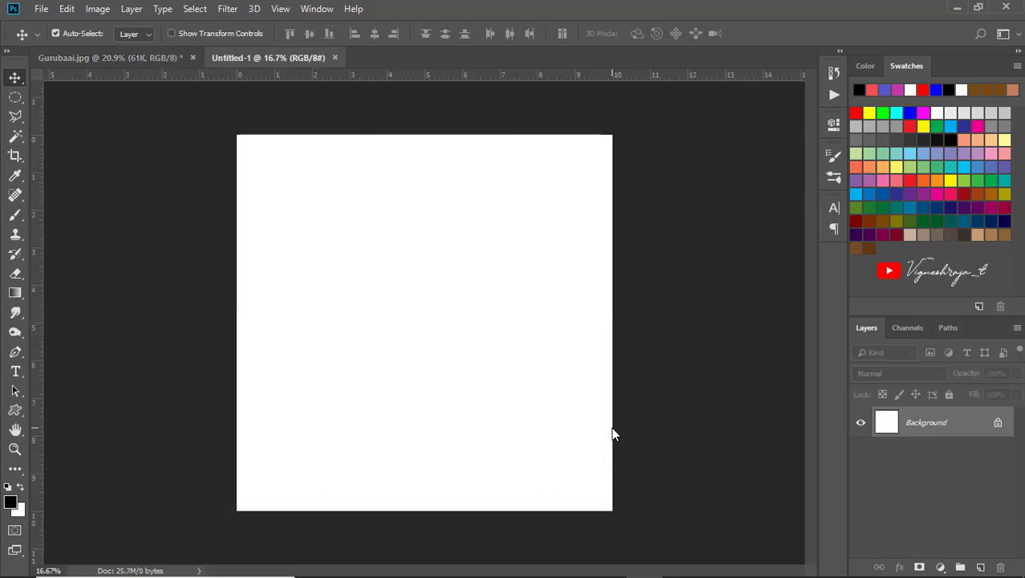
Place the Gurubaai photo as a linked layer and commit it at its placed size
key("ctrl+0")
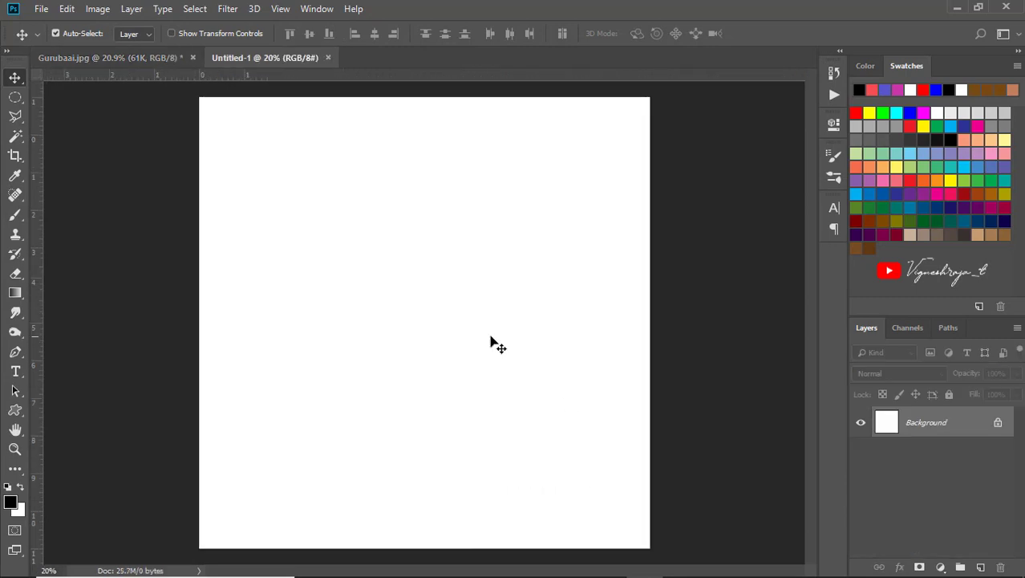
left_click(41, 9)
left_click(126, 293)
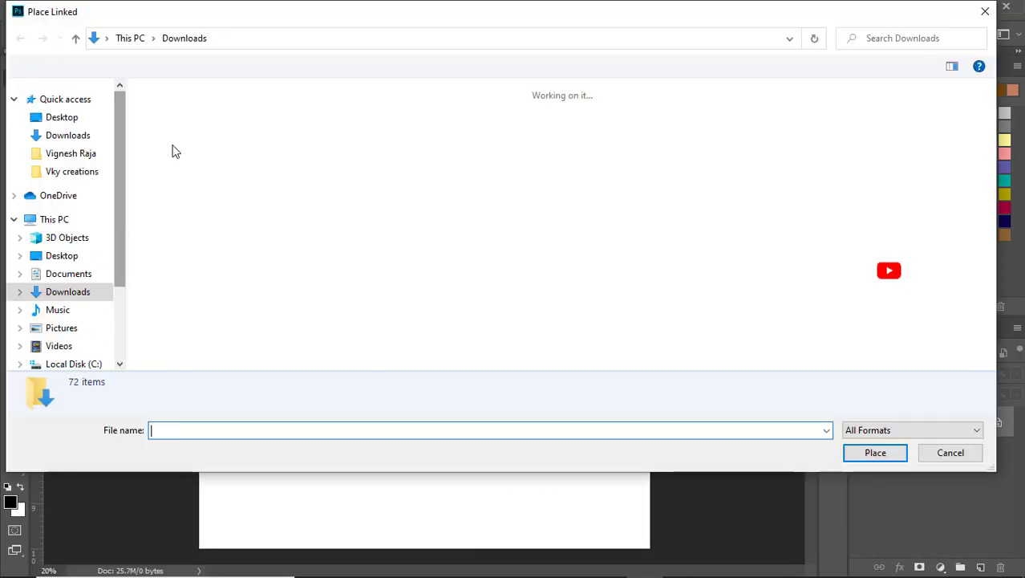
left_click(172, 148)
left_click(871, 452)
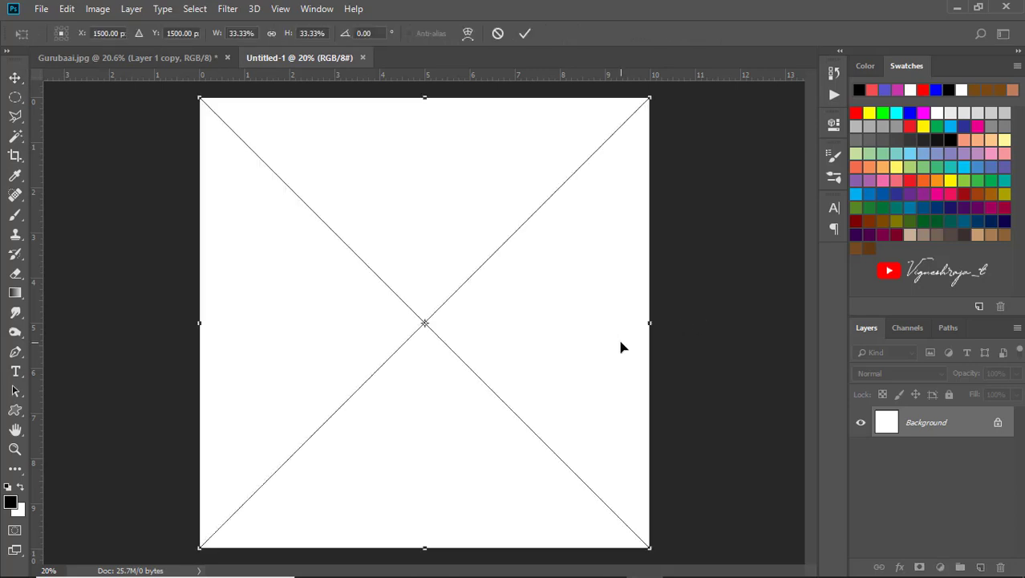
key("Return")
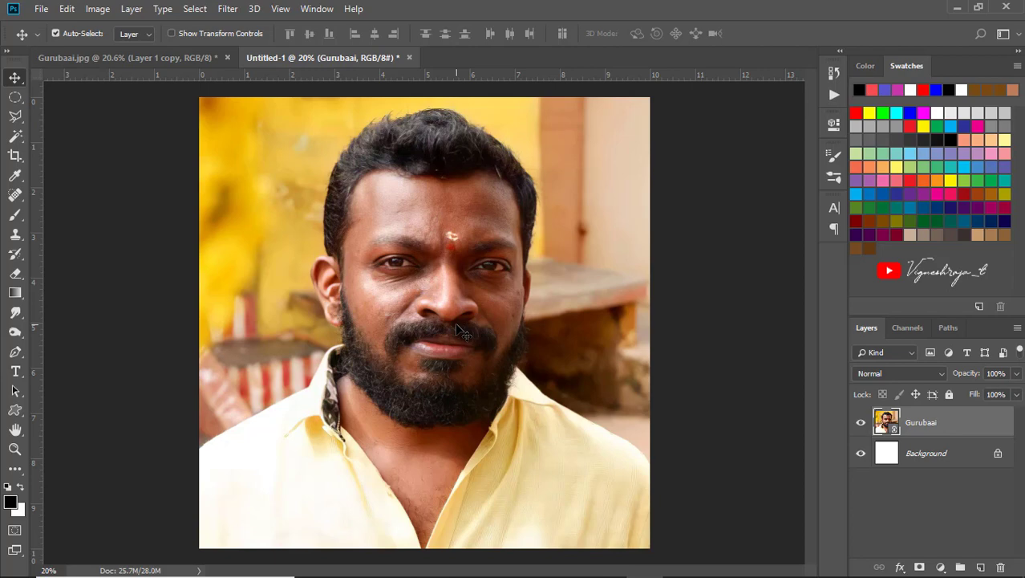
scroll(457, 329, "up", 3)
scroll(453, 332, "down", 3)
scroll(453, 332, "down", 1)
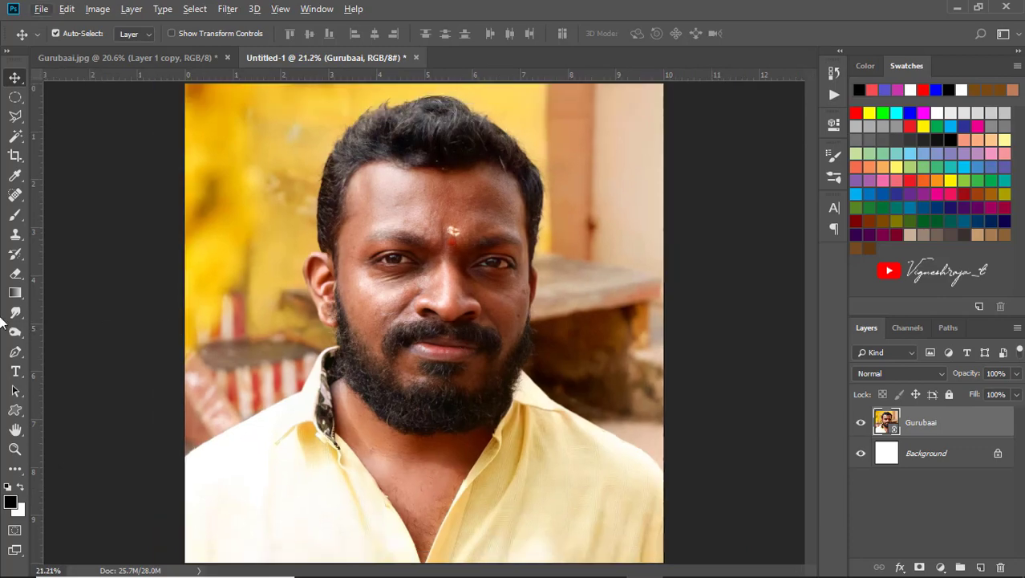
Start a Pen path along the shoulder and collar up to the beard edge
key("p")
scroll(183, 409, "up", 2)
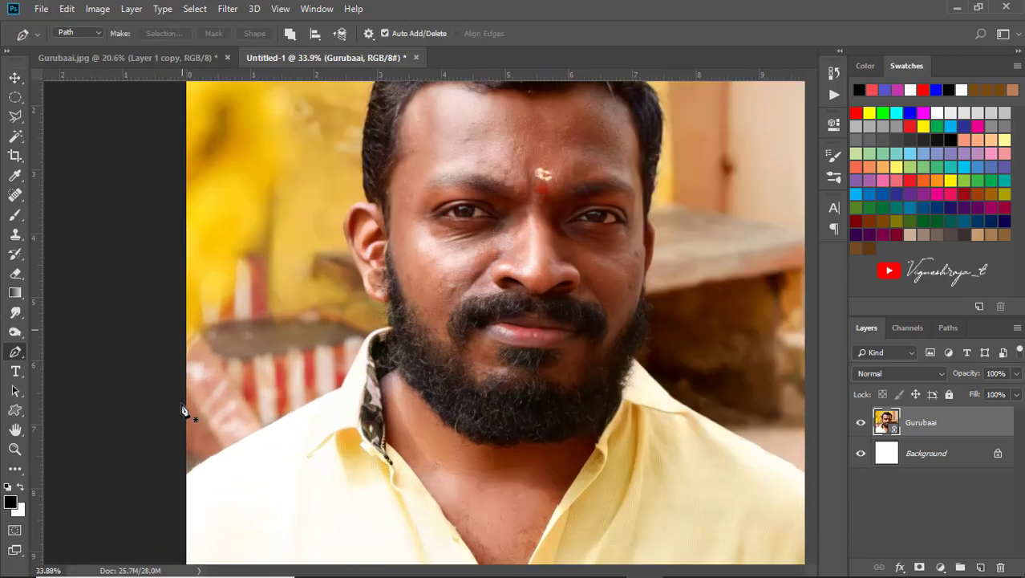
scroll(191, 454, "down", 5)
scroll(138, 426, "up", 2)
left_click(135, 313)
left_click(231, 238)
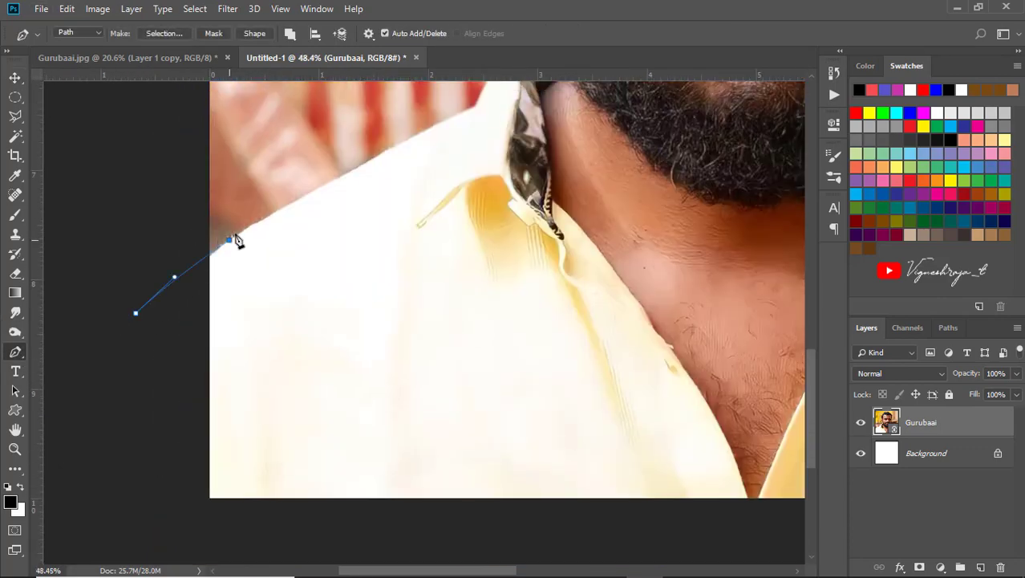
left_click(321, 187)
left_click(405, 141)
left_click(467, 110)
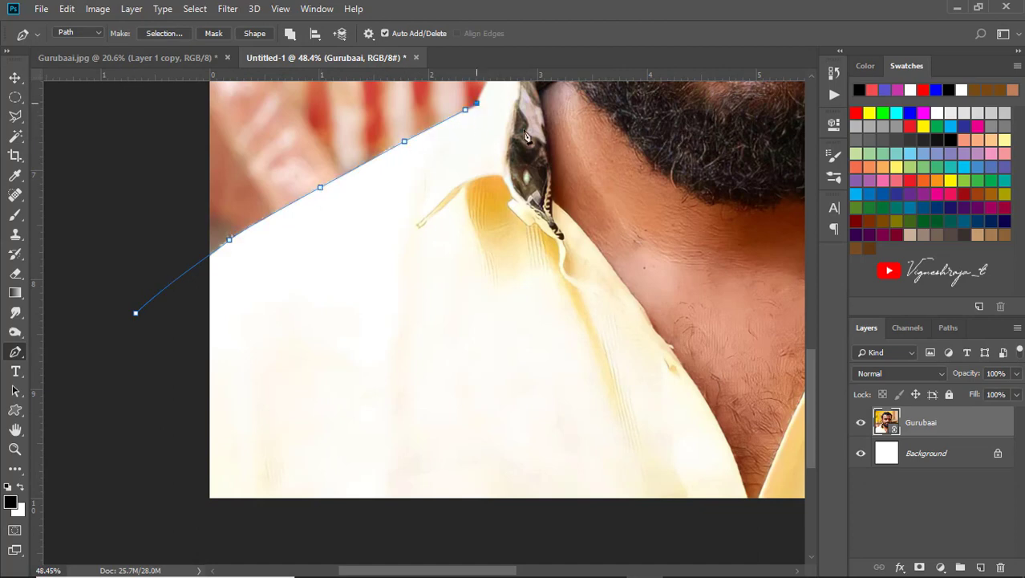
scroll(460, 268, "up", 5)
scroll(459, 268, "right", 2)
scroll(460, 268, "up", 3)
scroll(460, 267, "up", 2)
left_click(368, 389)
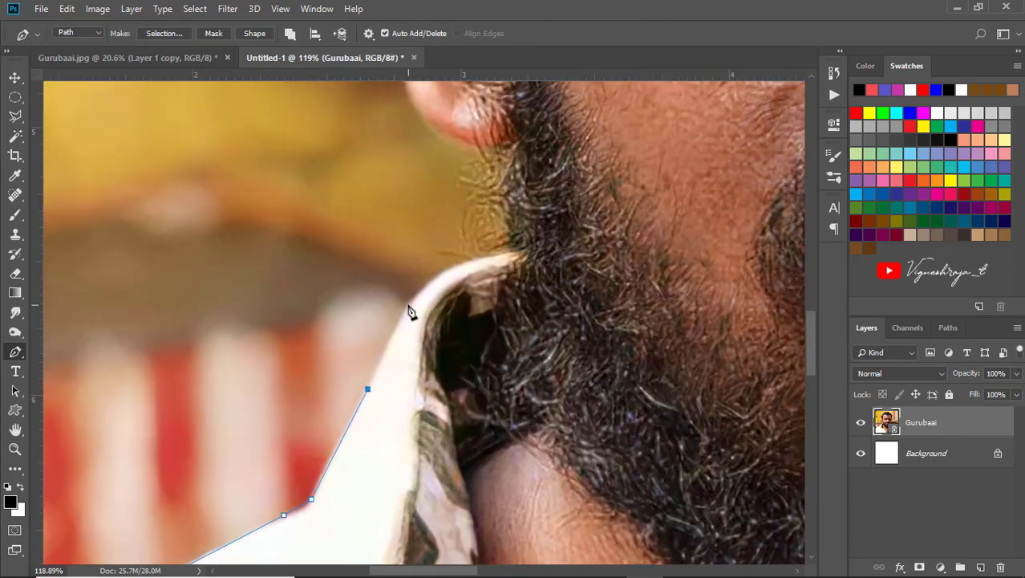
left_click(407, 306)
left_click(466, 261)
left_click(518, 249)
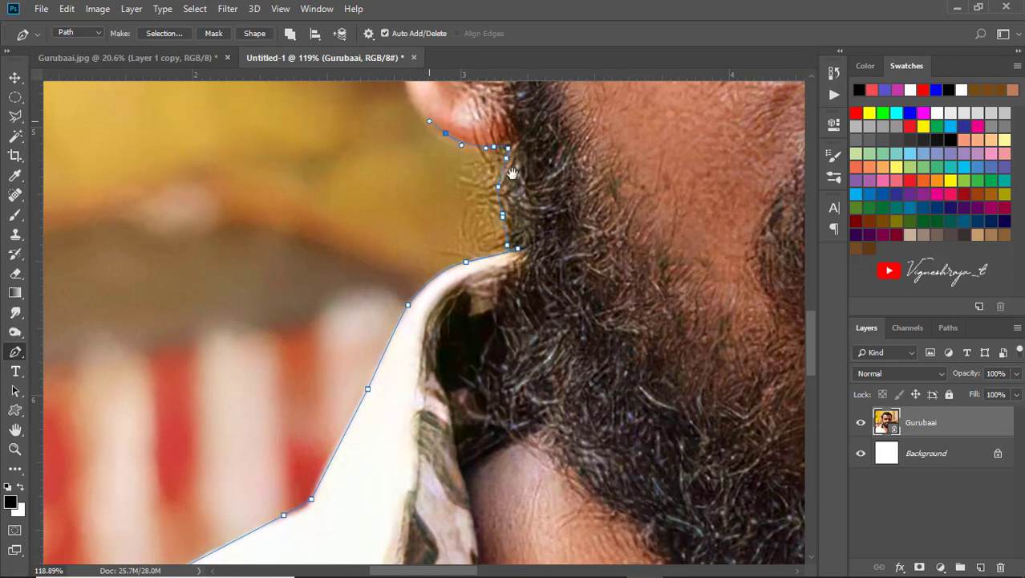
Curve the path around the earlobe, up the ear's back and over its top
left_click_drag(512, 173, 611, 326)
left_click_drag(499, 201, 497, 191)
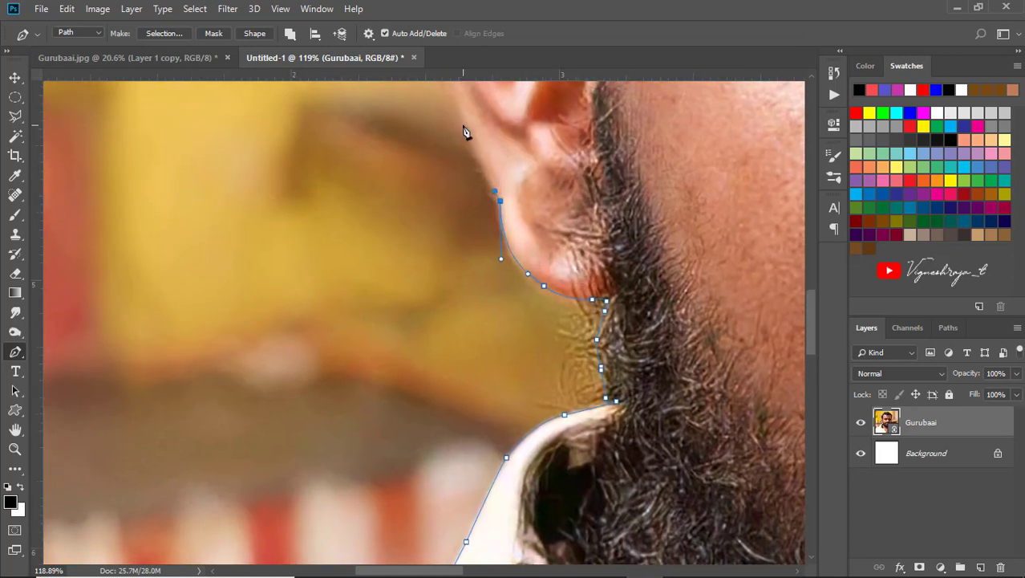
left_click_drag(464, 132, 546, 369)
left_click(545, 360)
left_click_drag(513, 281, 512, 269)
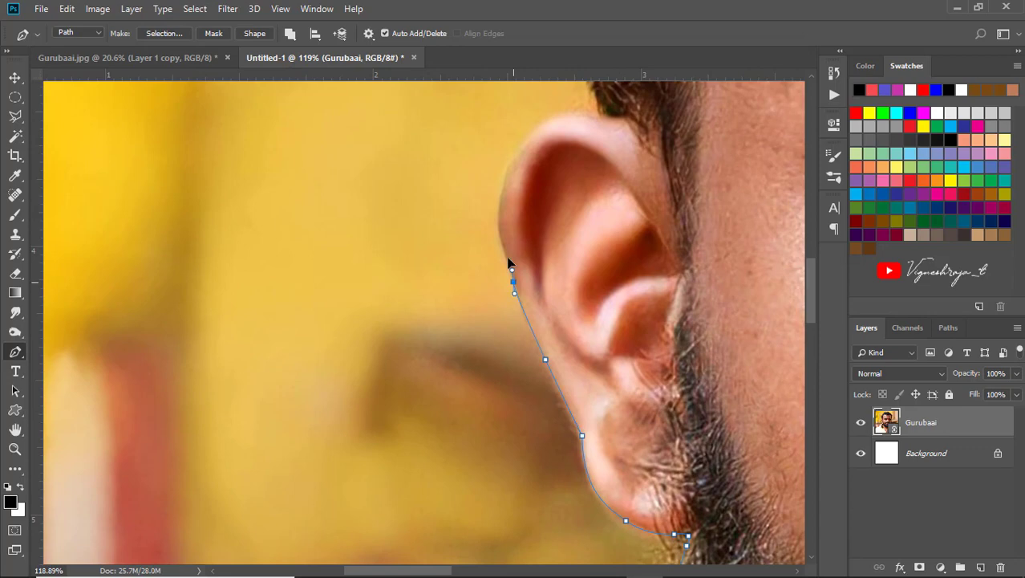
left_click(497, 213)
left_click_drag(511, 152, 518, 154)
mouse_move(564, 112)
left_mouse_down()
mouse_move(586, 114)
mouse_move(604, 324)
mouse_move(566, 282)
left_mouse_up()
left_click(606, 112)
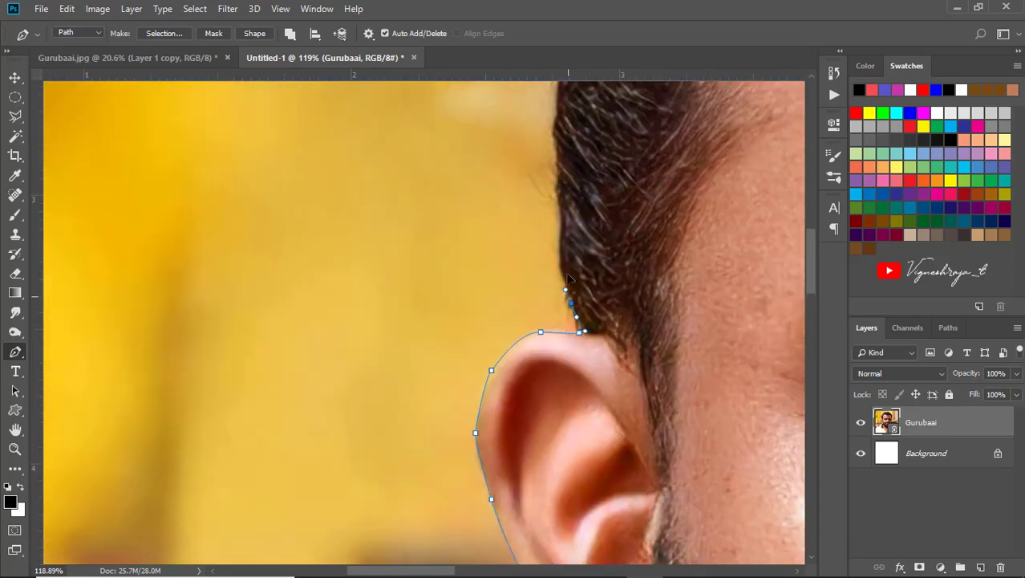
left_click_drag(625, 225, 590, 355)
left_click_drag(525, 371, 528, 353)
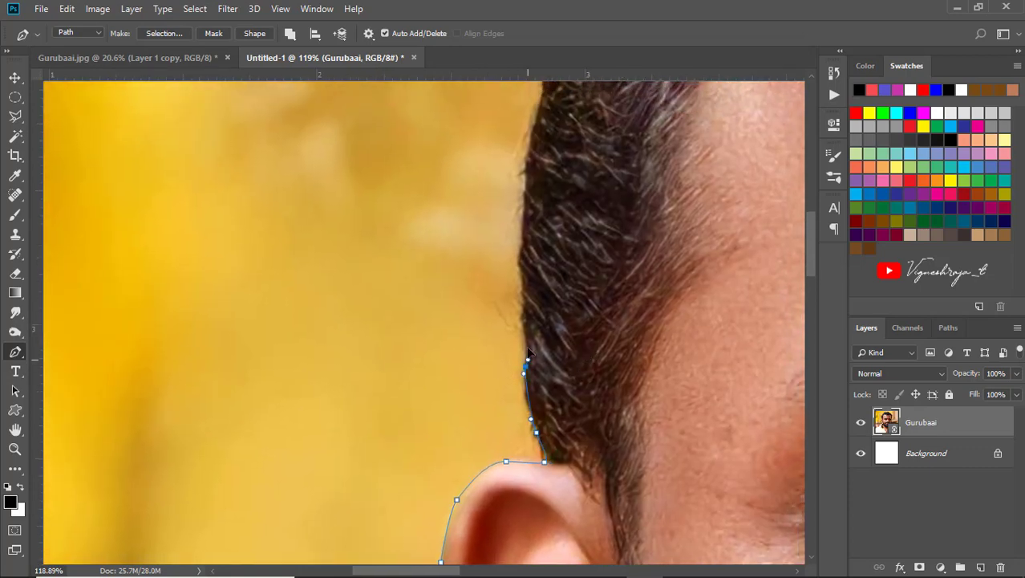
Continue the path up along the hair edge above the ear
mouse_move(523, 303)
left_mouse_down()
mouse_move(526, 241)
mouse_move(478, 389)
mouse_move(482, 370)
left_mouse_up()
left_click(501, 276)
left_click_drag(603, 254, 498, 510)
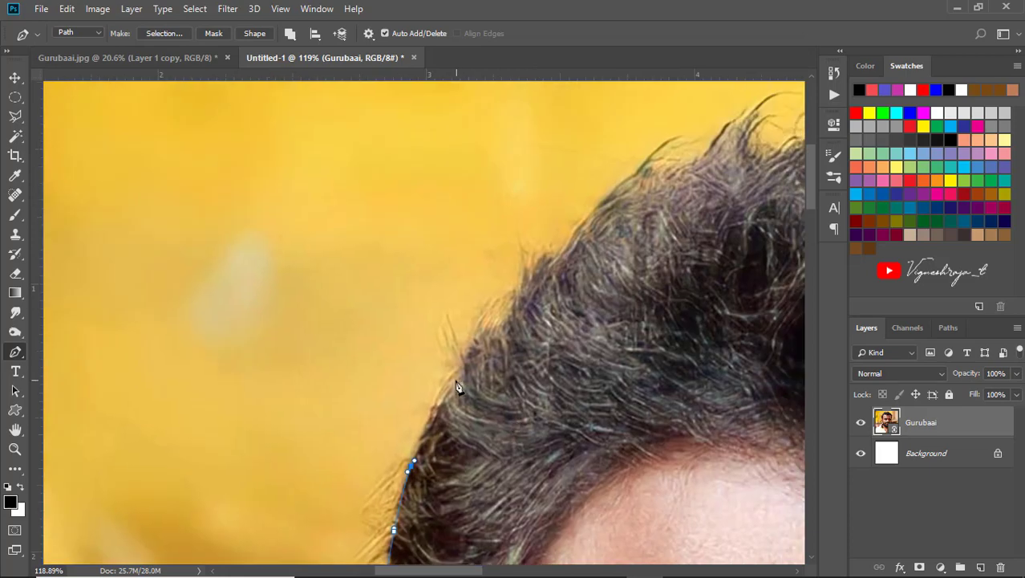
left_click(453, 376)
left_click(484, 332)
left_click(506, 306)
left_click(537, 272)
left_click(578, 228)
Trace the path across the top of the hair to the crown
left_click_drag(600, 216, 352, 328)
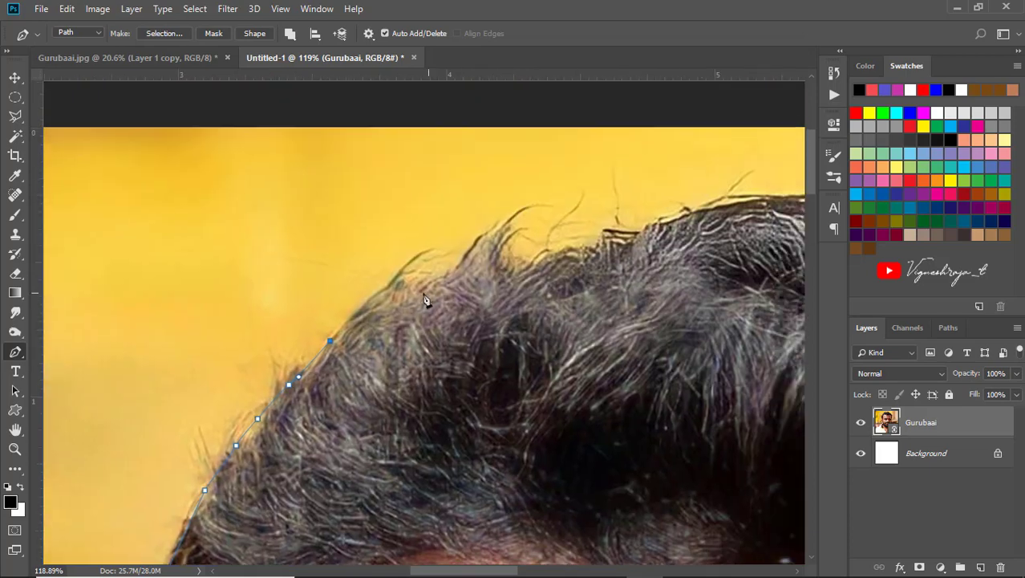
left_click(407, 286)
left_click(491, 267)
left_click(536, 261)
left_click(565, 250)
mouse_move(591, 244)
left_mouse_down()
mouse_move(600, 243)
mouse_move(453, 310)
left_mouse_up()
left_click(616, 239)
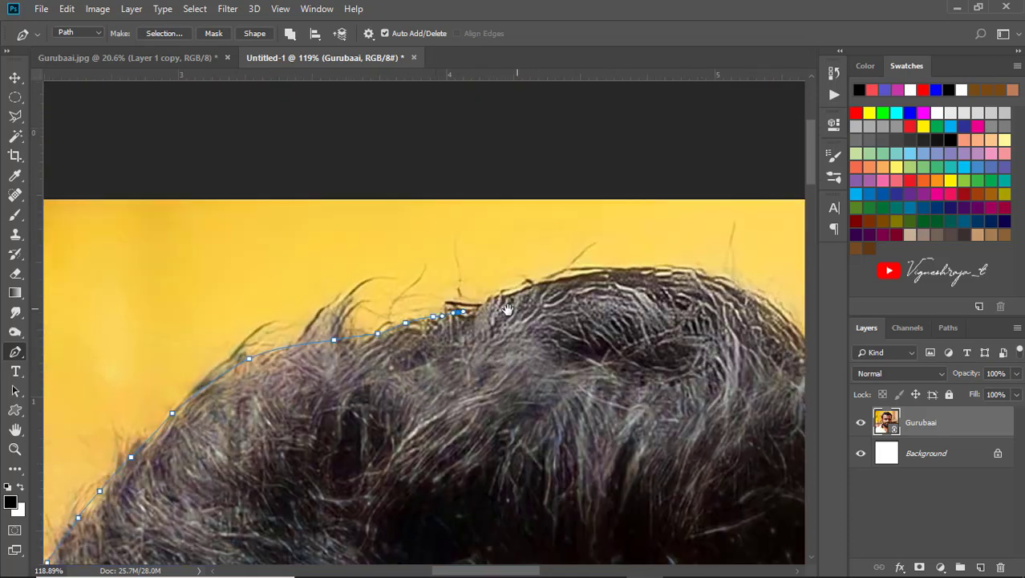
left_click(502, 305)
left_click(485, 297)
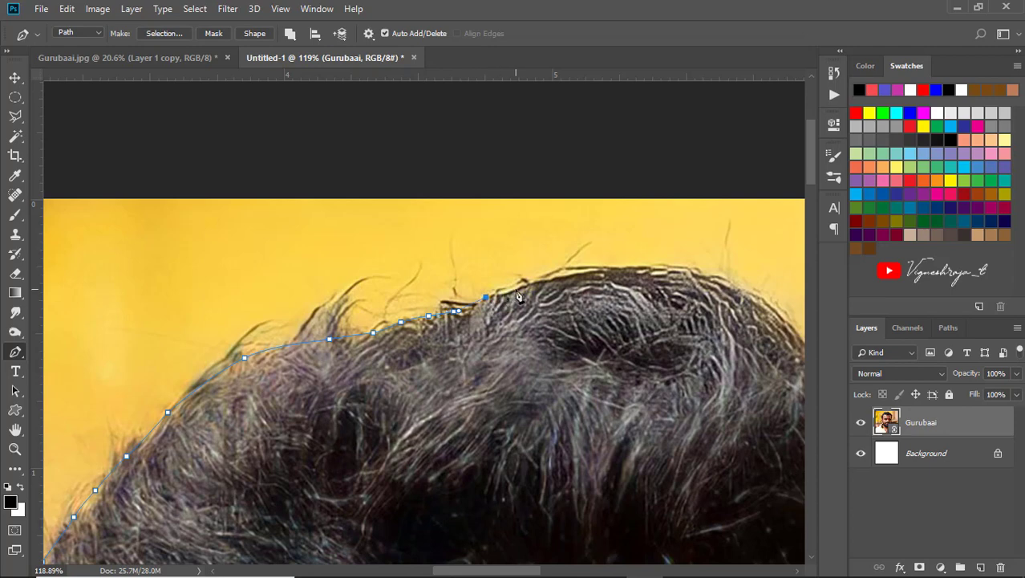
left_click(580, 275)
Curve the path over the crown and down the far side of the hair
left_click_drag(683, 270, 700, 273)
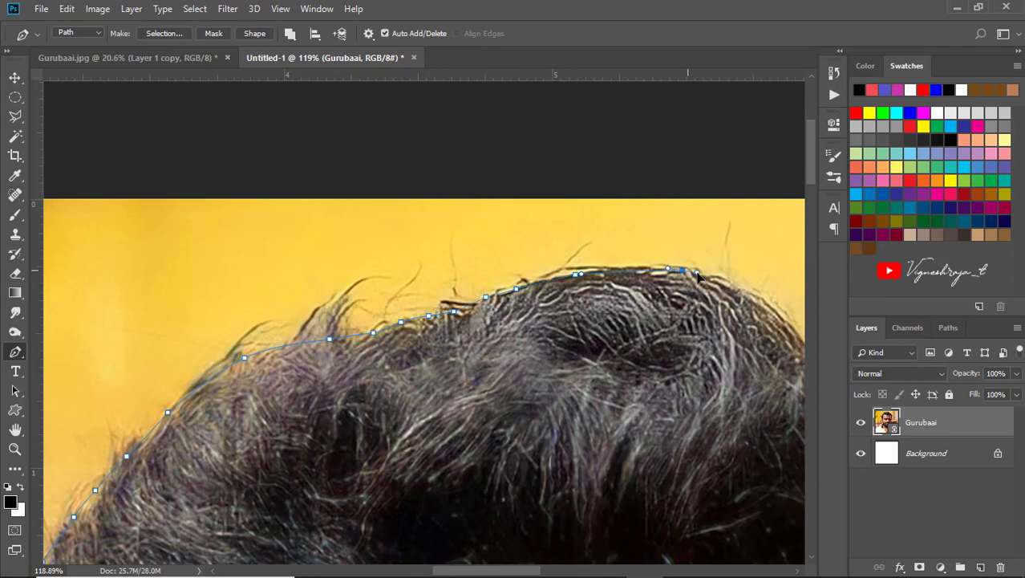
left_click_drag(746, 321, 436, 253)
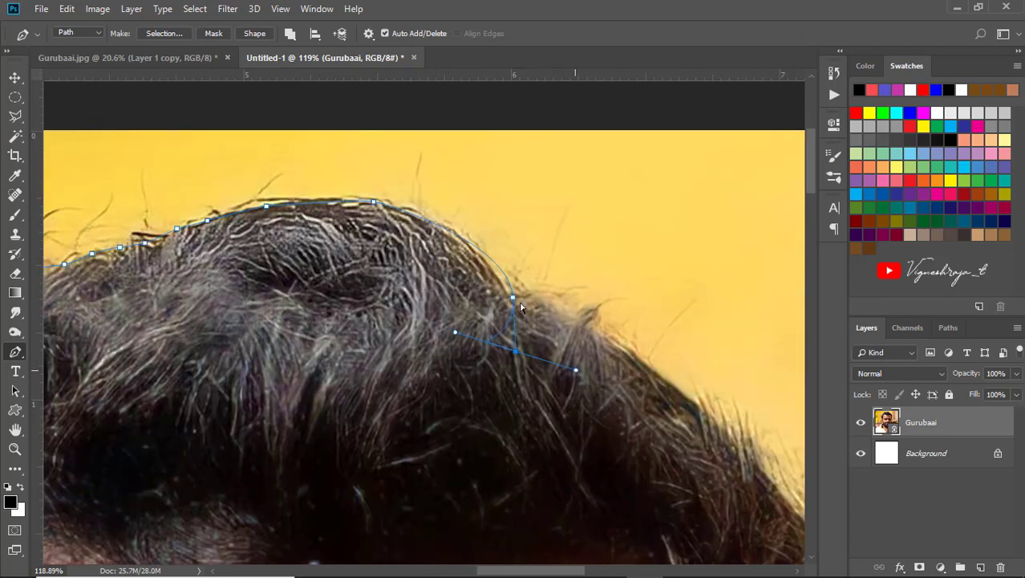
left_click_drag(507, 290, 552, 365)
left_click(634, 363)
left_click_drag(634, 363, 325, 128)
mouse_move(481, 271)
left_mouse_down()
mouse_move(518, 335)
mouse_move(614, 423)
mouse_move(550, 385)
mouse_move(551, 440)
mouse_move(473, 278)
left_mouse_up()
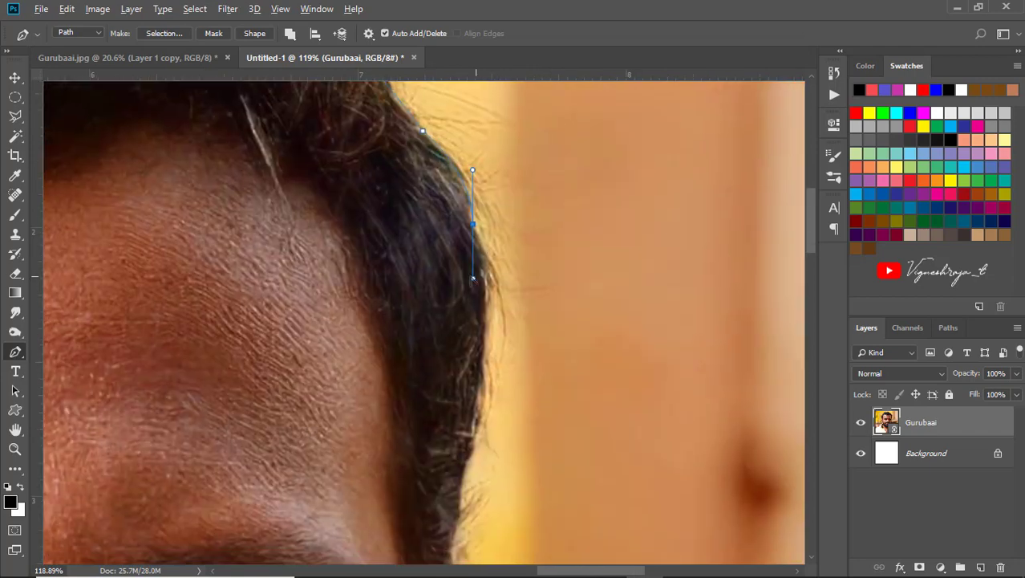
Continue the path down the side of the head to the cheek edge
scroll(485, 281, "down", 3)
left_click_drag(472, 325, 462, 363)
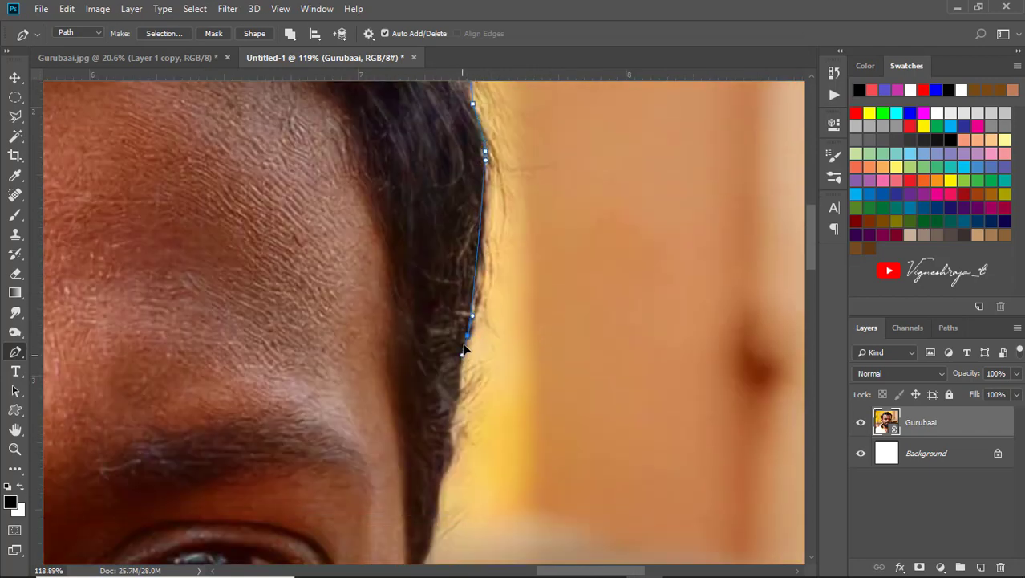
scroll(453, 341, "down", 3)
scroll(448, 332, "down", 3)
mouse_move(415, 393)
left_mouse_down()
mouse_move(436, 418)
mouse_move(410, 318)
left_mouse_up()
scroll(420, 255, "down", 1)
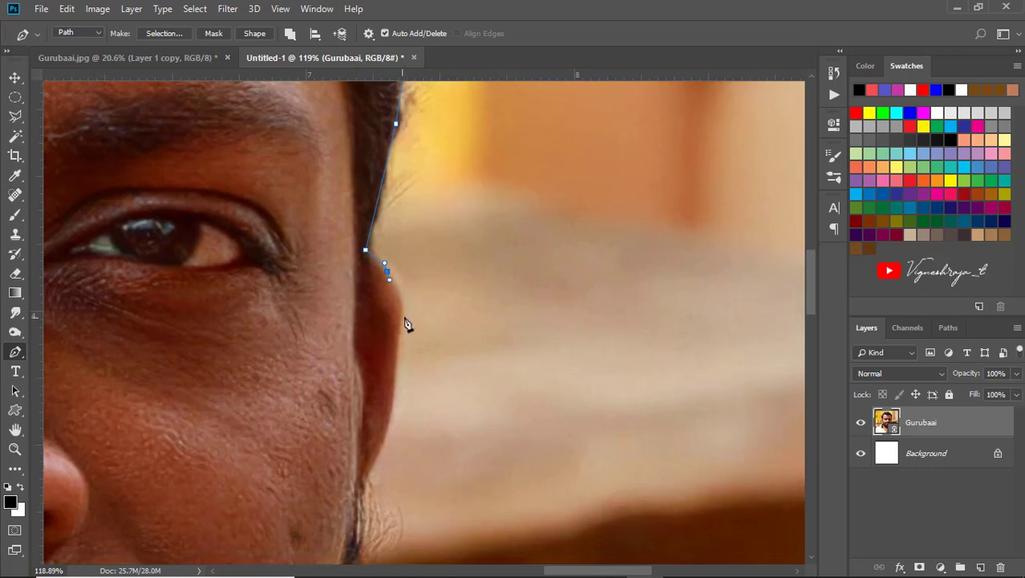
scroll(408, 316, "down", 2)
left_click_drag(402, 288, 399, 298)
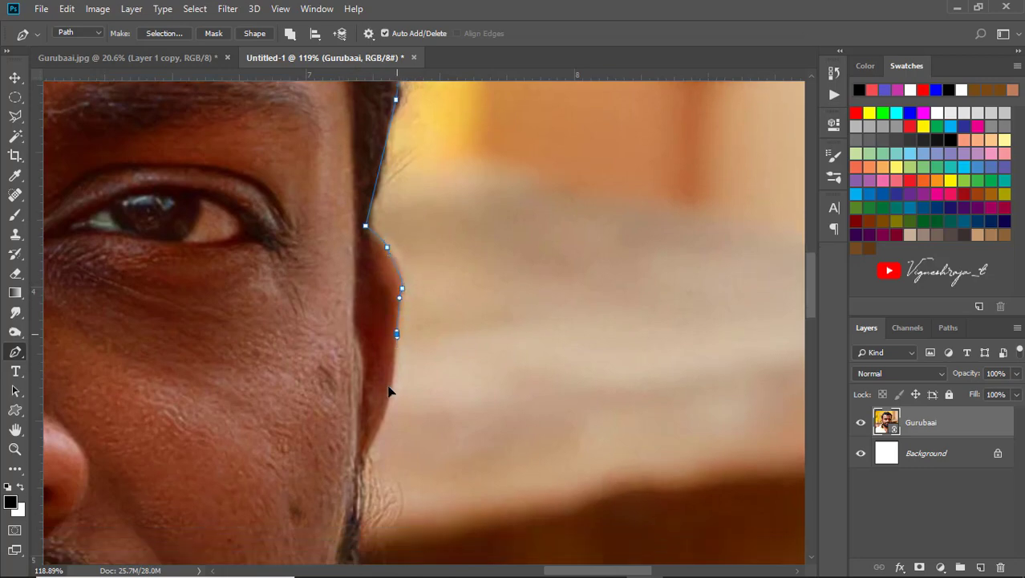
left_click_drag(389, 397, 391, 401)
Add anchors down the edge of the beard
scroll(413, 337, "down", 10)
scroll(414, 337, "left", 2)
scroll(453, 221, "up", 4)
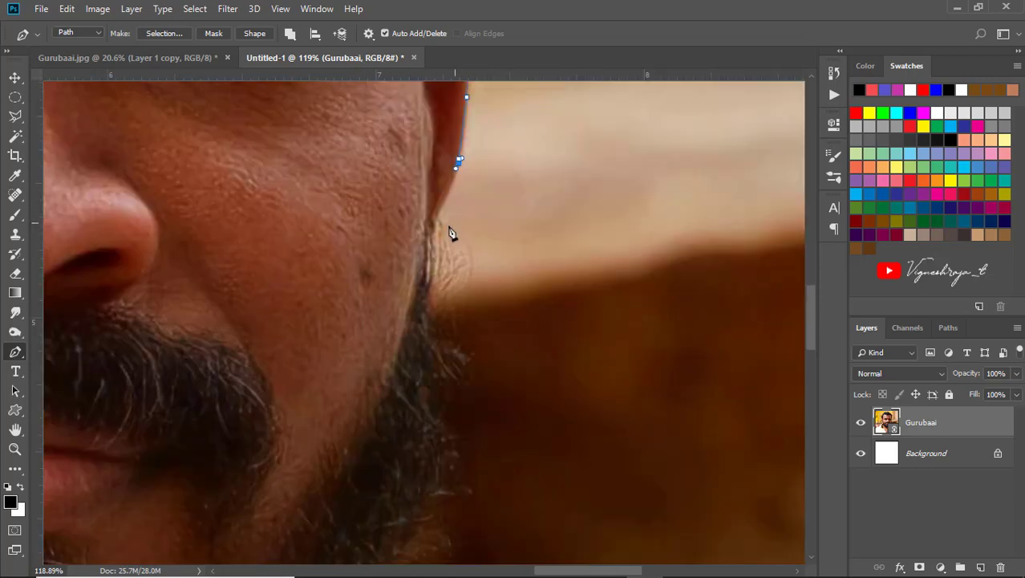
scroll(431, 337, "down", 1)
scroll(448, 245, "down", 2)
left_click(436, 281)
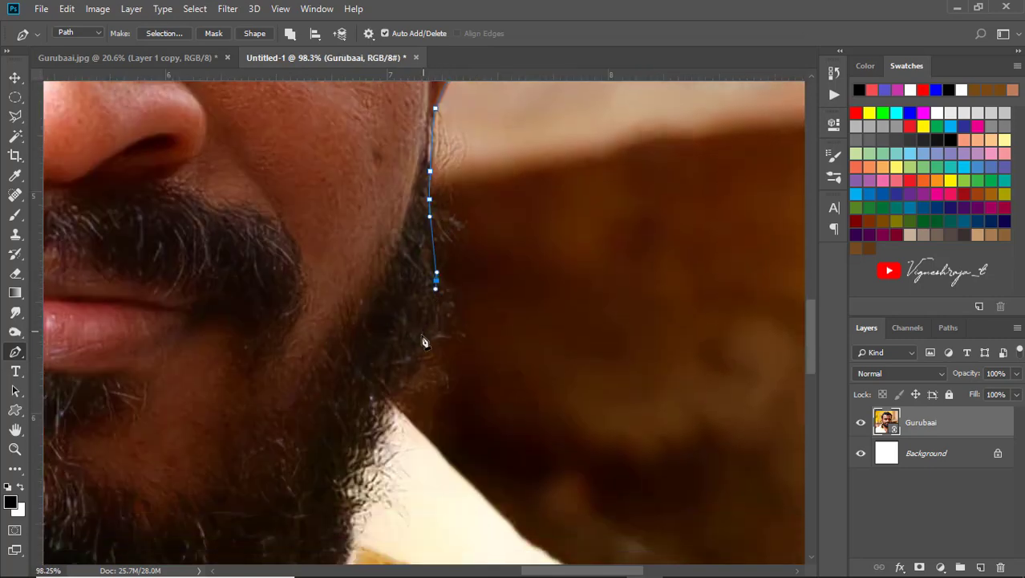
left_click(426, 319)
left_click(409, 378)
left_click(397, 402)
Follow the path along the far shoulder outline
scroll(507, 442, "down", 5)
scroll(481, 401, "right", 2)
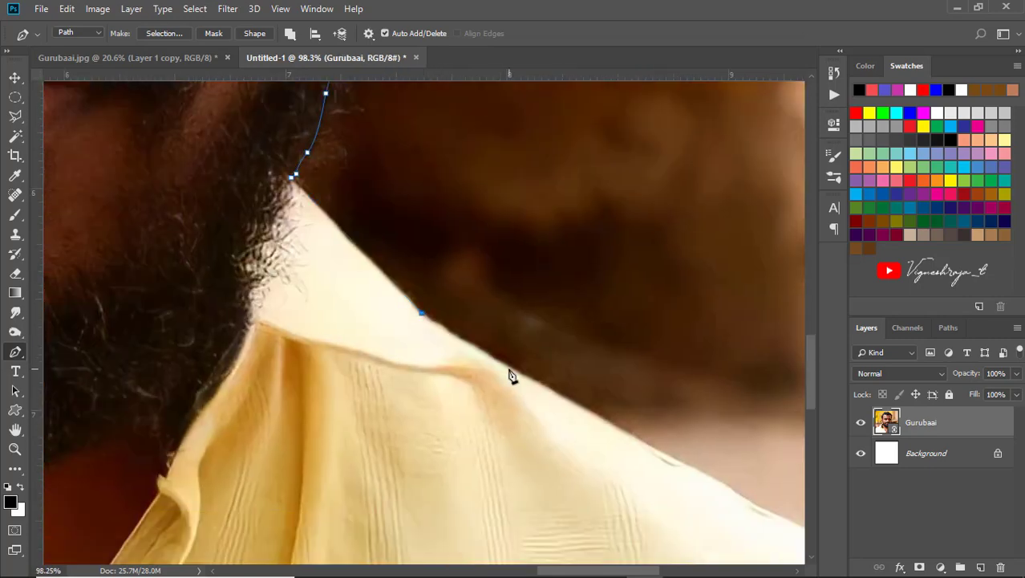
scroll(523, 378, "down", 4)
scroll(482, 321, "right", 6)
left_click(459, 294)
left_click_drag(598, 374, 615, 385)
Loop the path below the photo's bottom edge and close it at the start
scroll(614, 357, "down", 4)
scroll(614, 357, "right", 2)
scroll(630, 332, "down", 2)
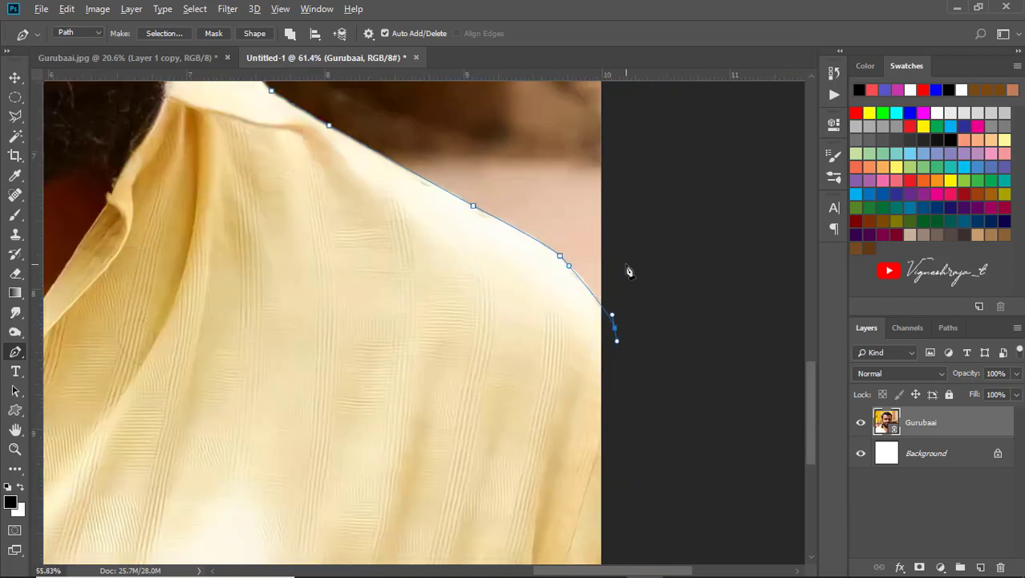
scroll(634, 321, "down", 5)
scroll(636, 312, "down", 1)
left_click_drag(664, 548, 650, 554)
scroll(617, 563, "down", 2)
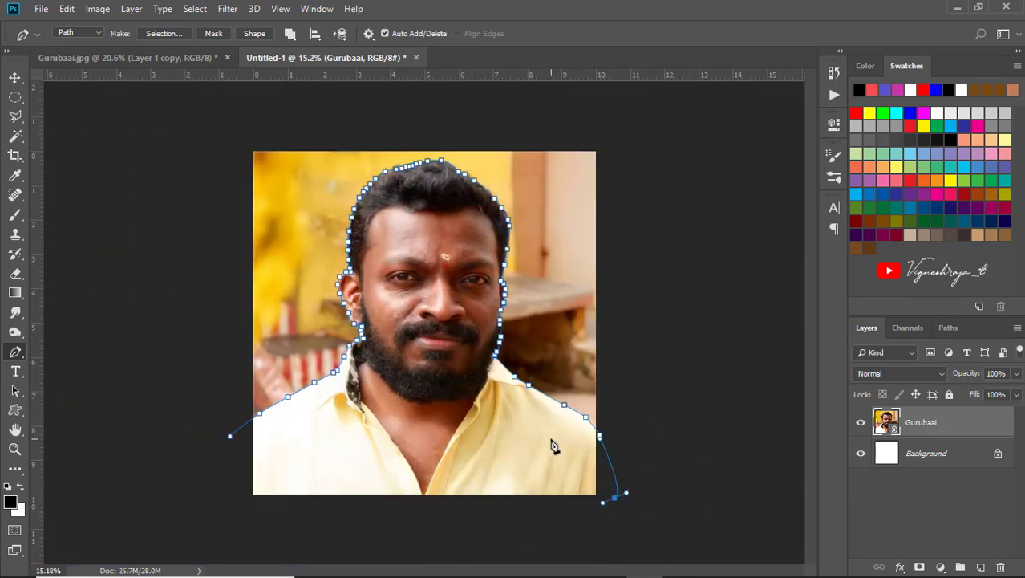
left_click_drag(323, 519, 283, 516)
left_click(234, 504)
left_click(219, 464)
left_click(229, 435)
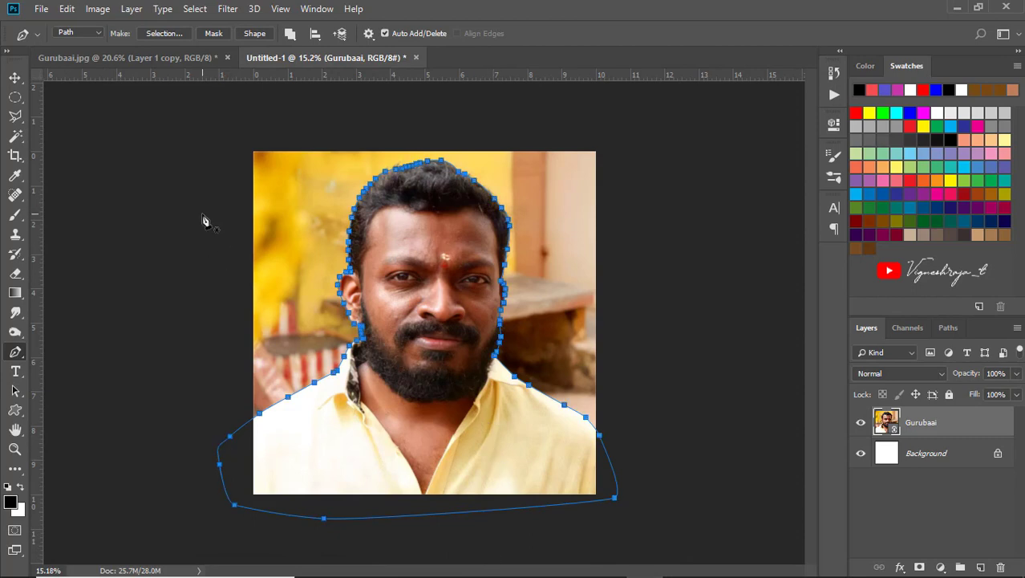
Convert the closed path to a selection feathered by 2 pixels
key("ctrl+Return")
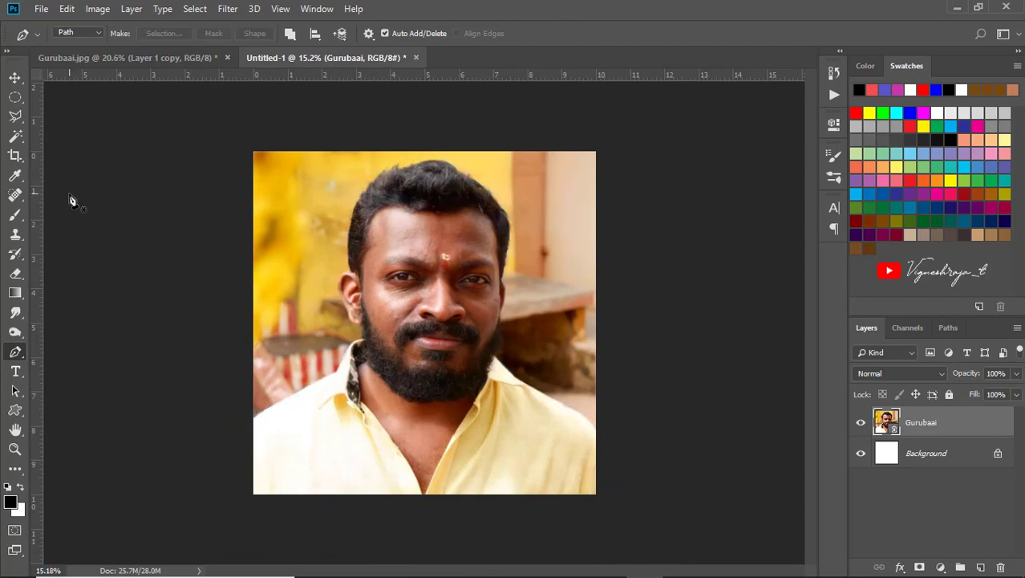
key("l")
right_click(443, 355)
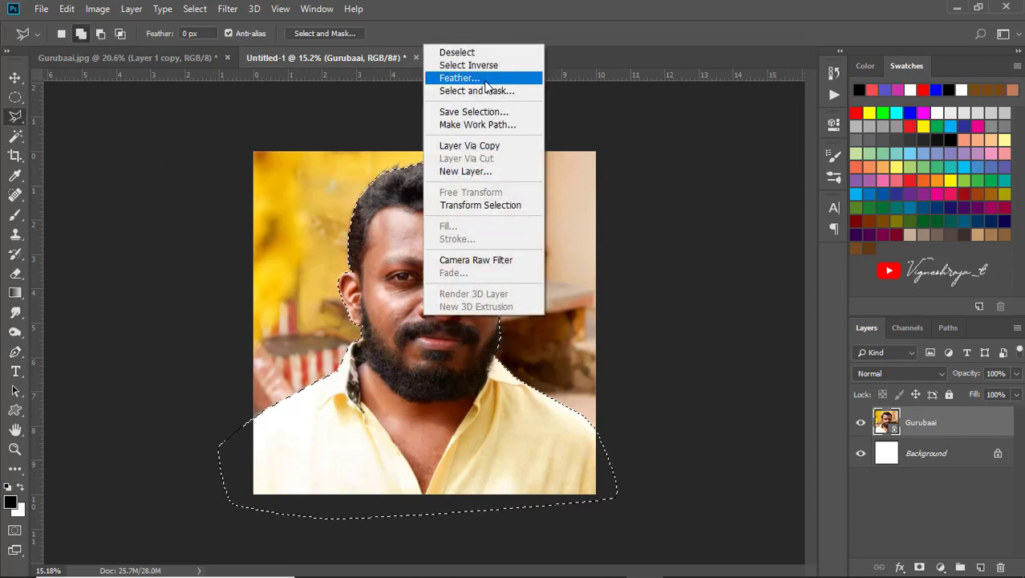
left_click(470, 76)
type("2")
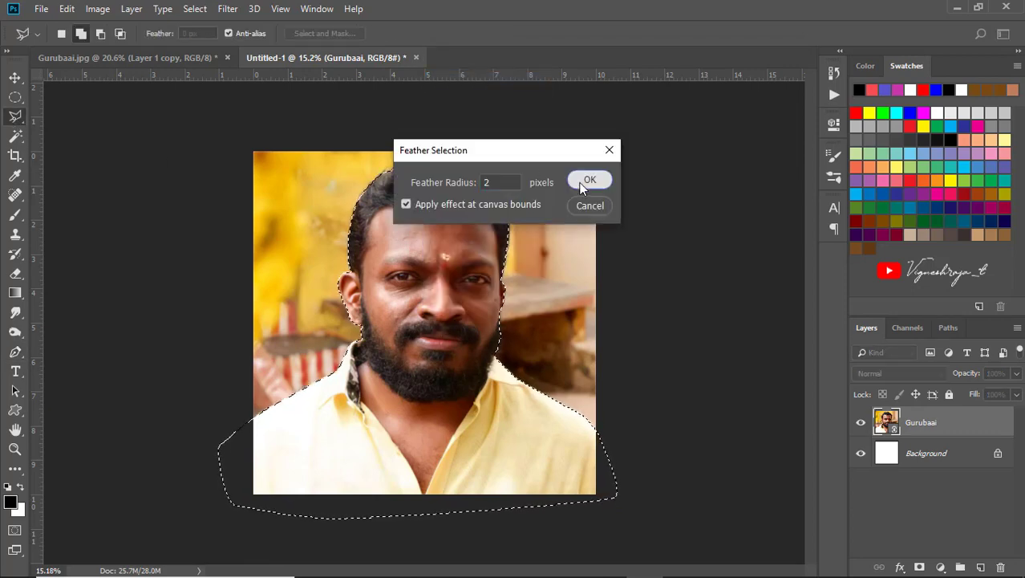
left_click(589, 180)
Copy the selection to a new Layer 1 and hide the Gurubaai layer
right_click(499, 355)
left_click(508, 160)
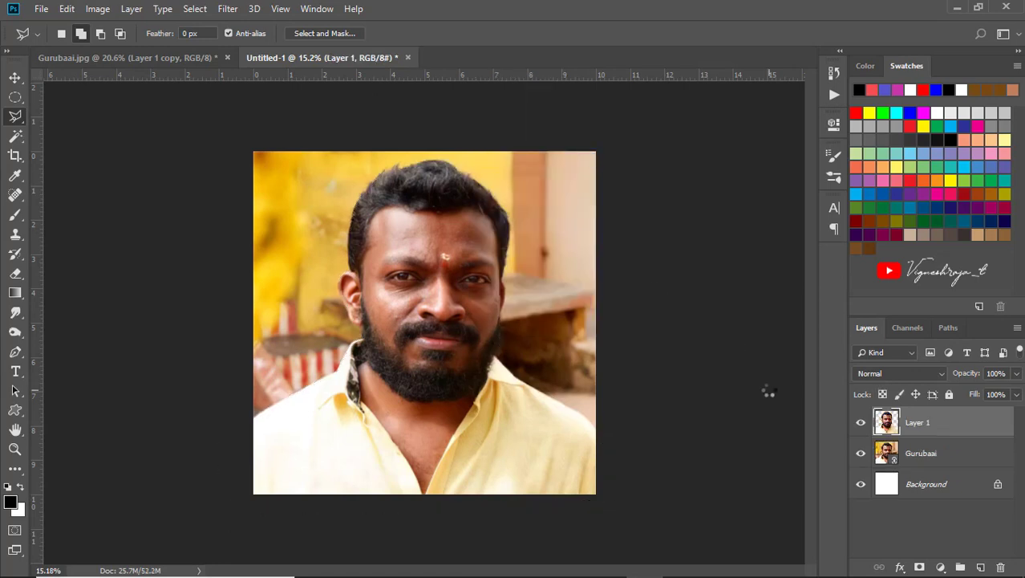
left_click(860, 454)
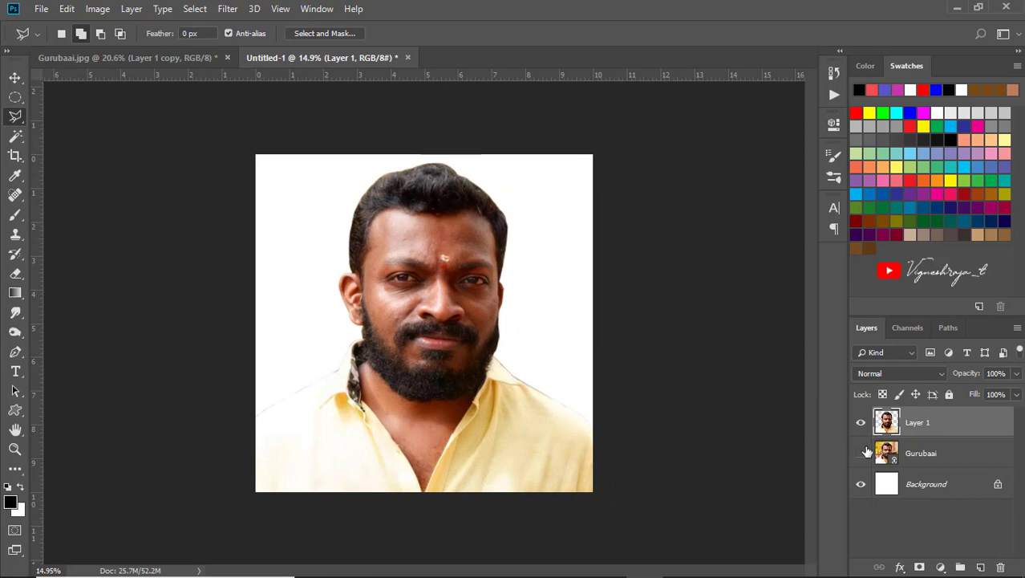
left_click(861, 452)
Scale the Layer 1 cutout proportionally to 91% and commit the transform
key("ctrl+t")
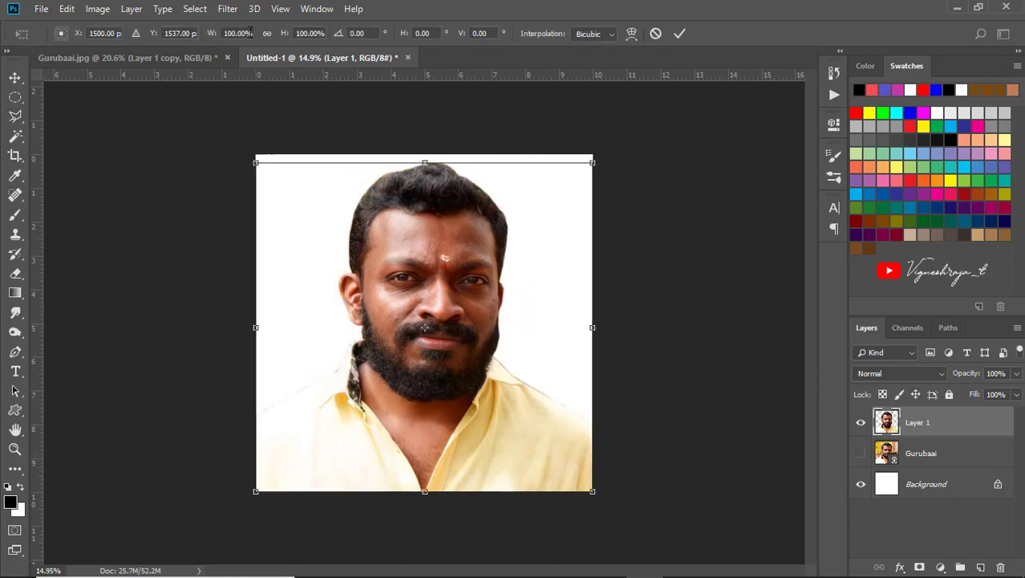
left_click(268, 33)
left_click_drag(592, 163, 577, 177)
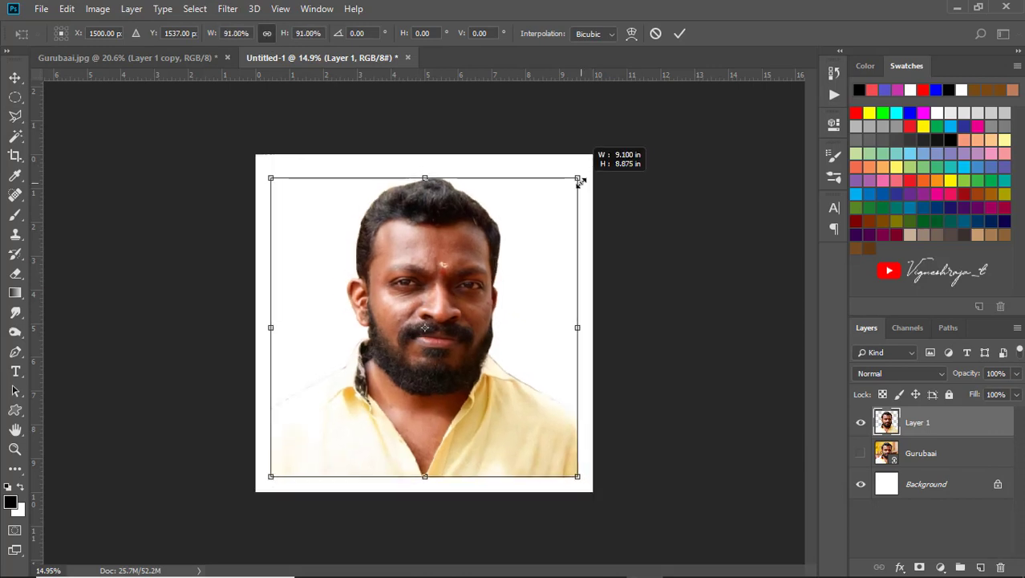
left_click(679, 35)
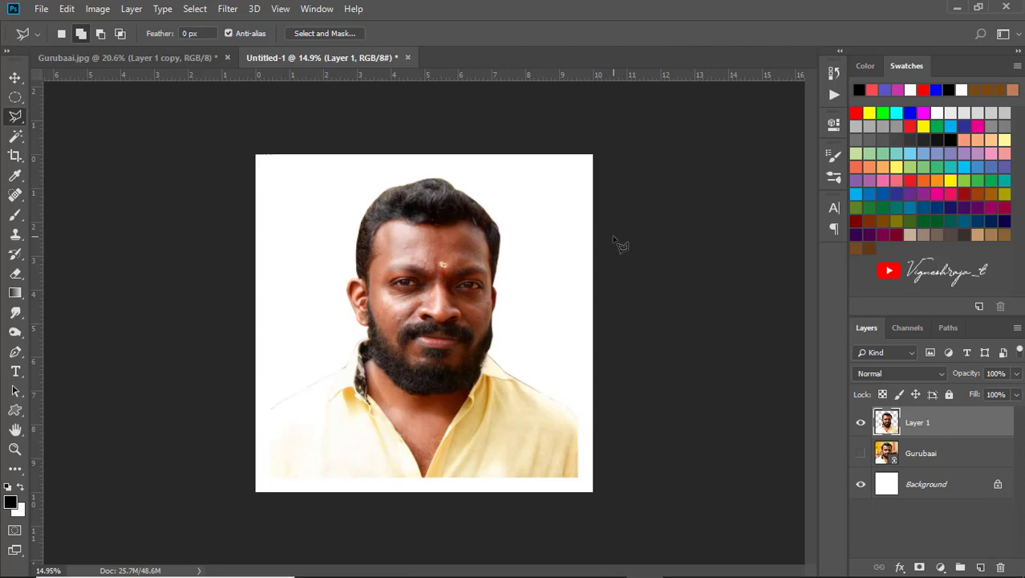
scroll(530, 291, "up", 1)
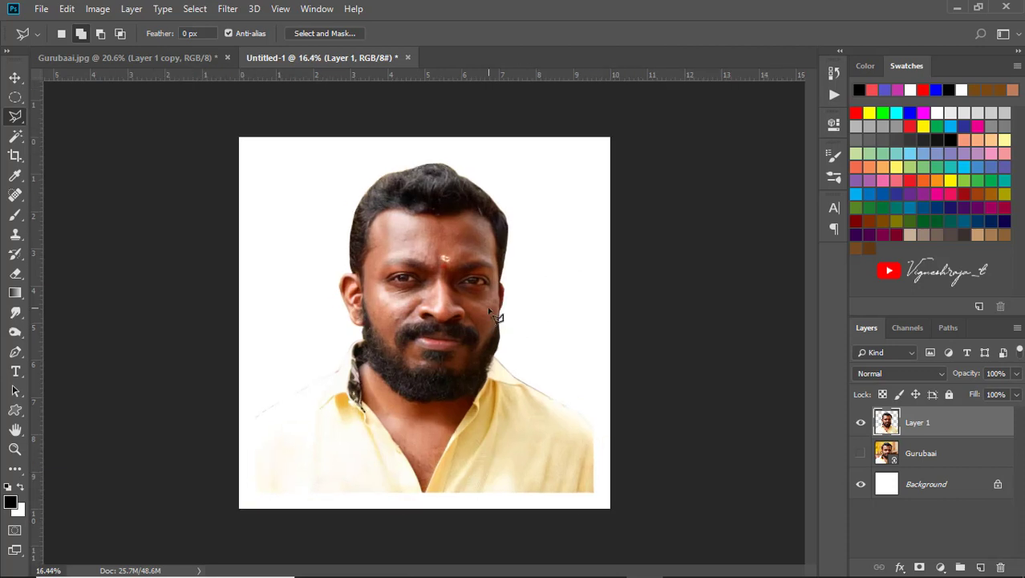
scroll(484, 313, "up", 1)
key("v")
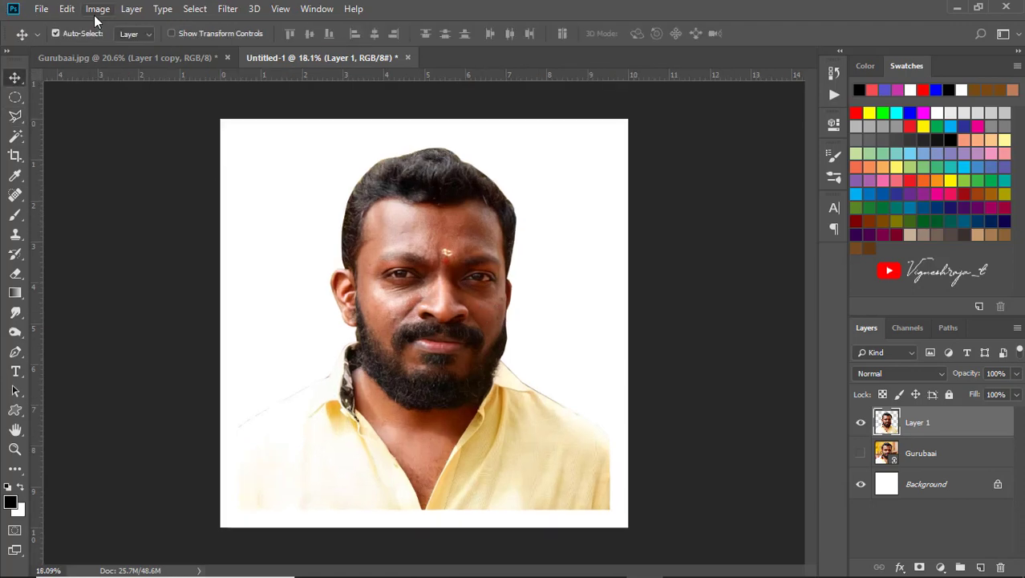
left_click(98, 9)
mouse_move(120, 48)
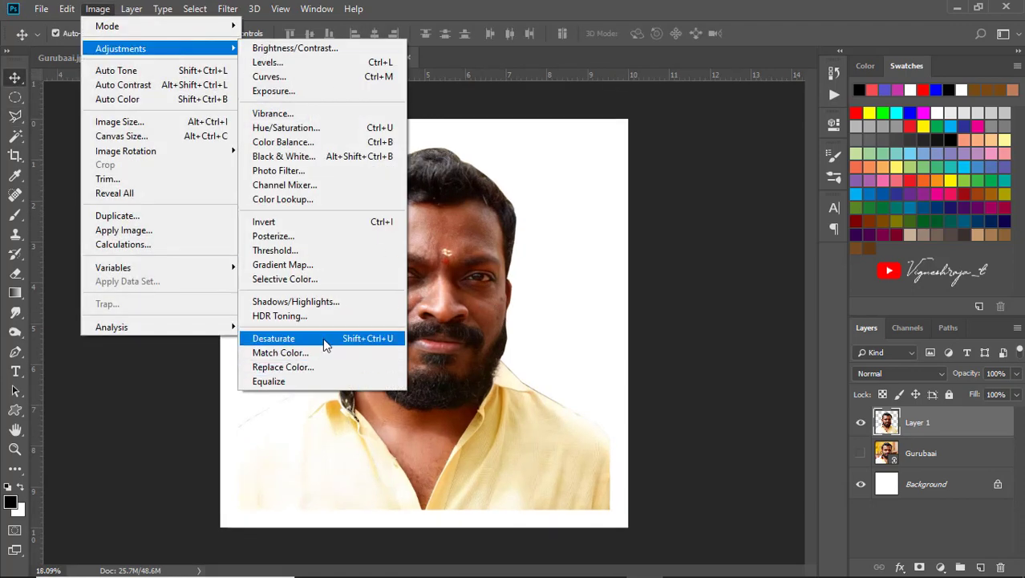
Desaturate the Layer 1 cutout, zoom in on the face, and add an empty Layer 2
left_click(327, 336)
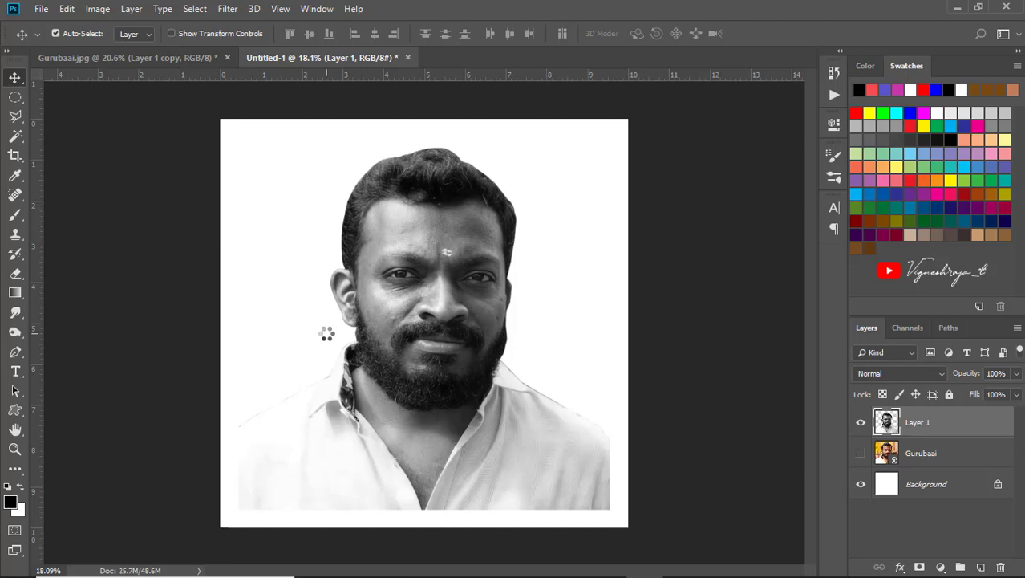
scroll(482, 241, "up", 2)
scroll(513, 225, "up", 2)
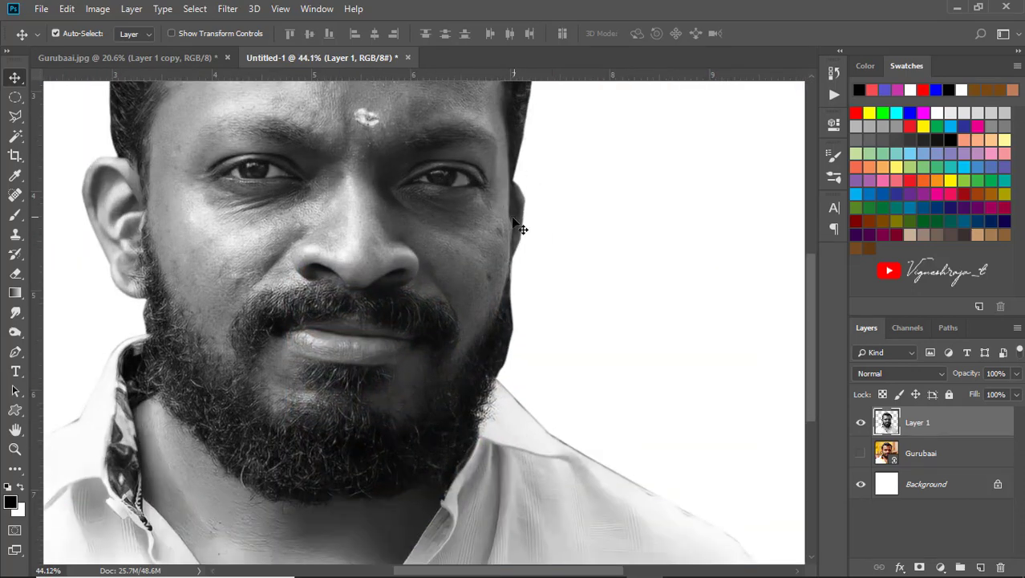
scroll(513, 225, "up", 1)
scroll(499, 269, "up", 1)
scroll(469, 217, "up", 1)
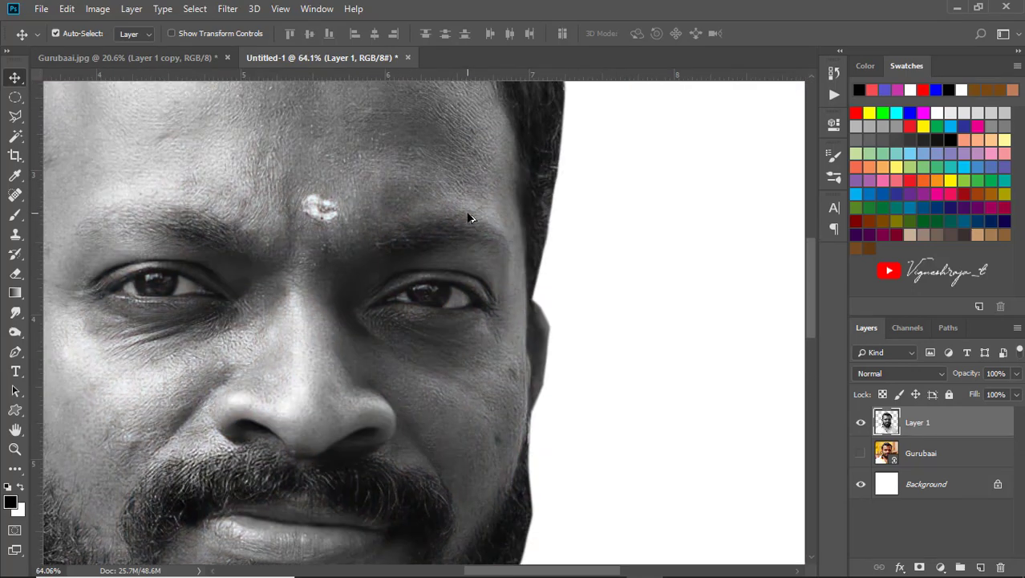
scroll(377, 377, "up", 3)
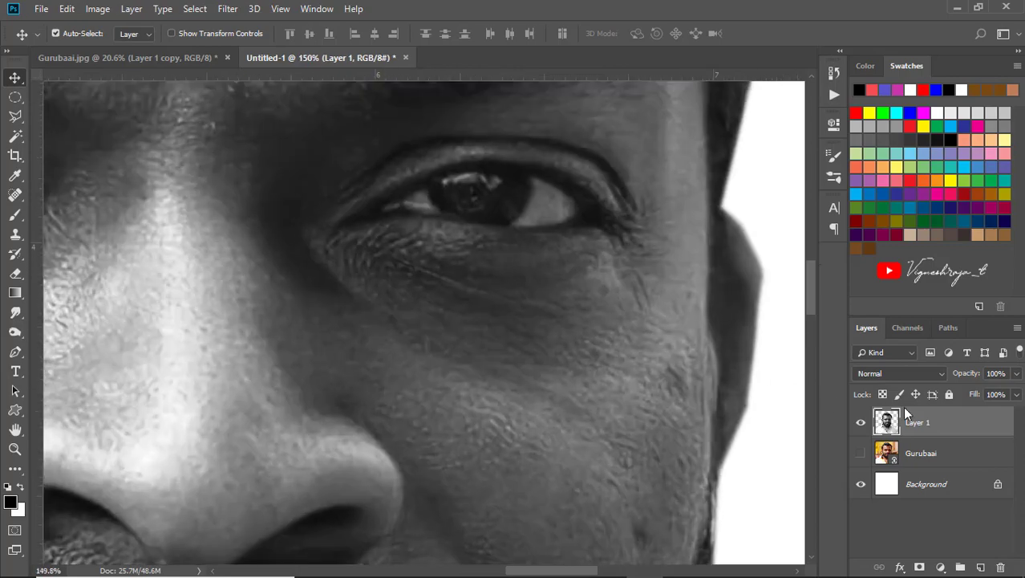
left_click(981, 566)
Trace a closed Pen path around the first eye along its lower and upper eyelids
key("p")
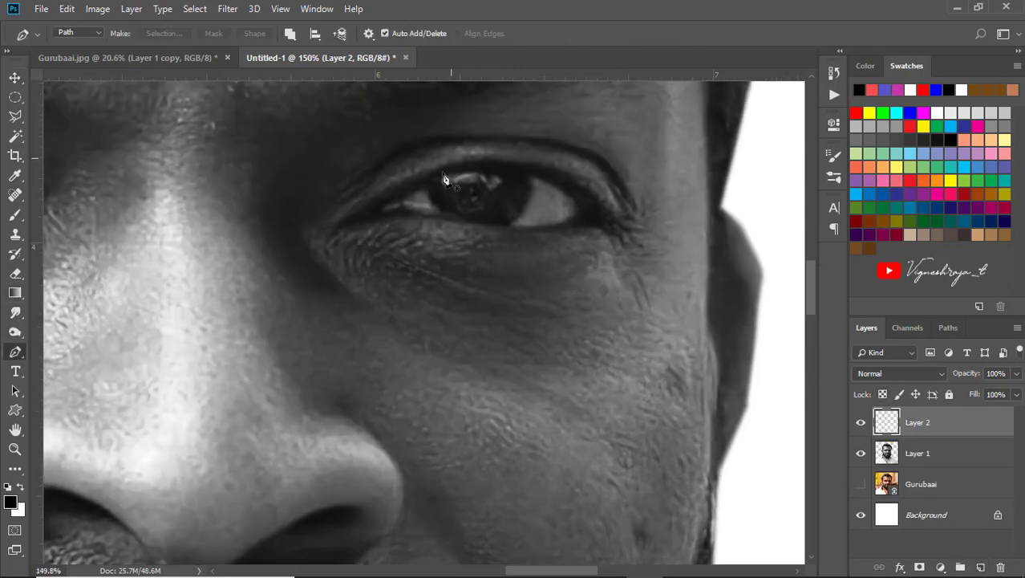
scroll(445, 179, "up", 2)
scroll(434, 190, "up", 2)
left_click(340, 223)
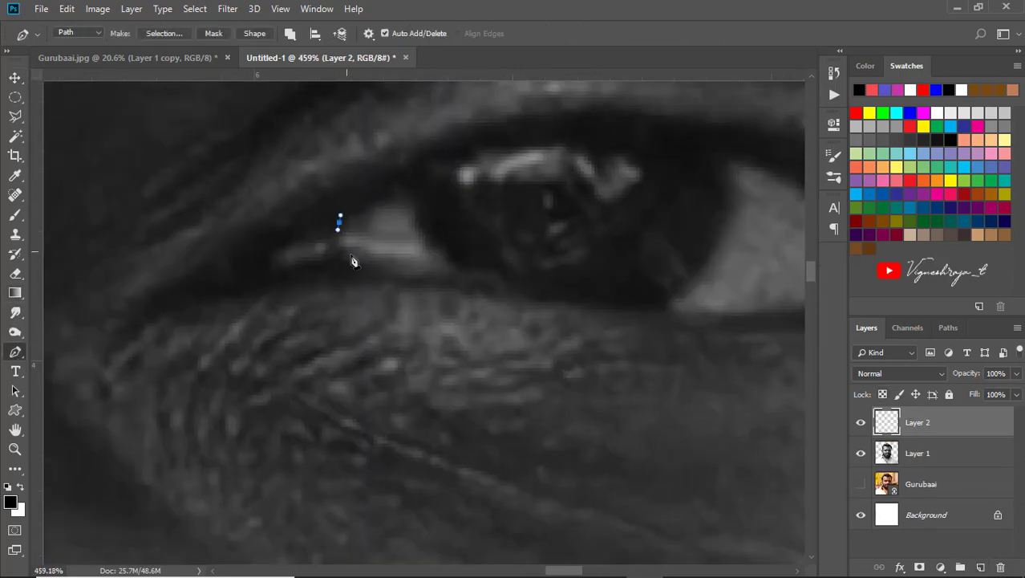
left_click_drag(394, 267, 425, 274)
mouse_move(722, 317)
left_mouse_down()
mouse_move(774, 317)
mouse_move(405, 281)
mouse_move(471, 233)
left_mouse_up()
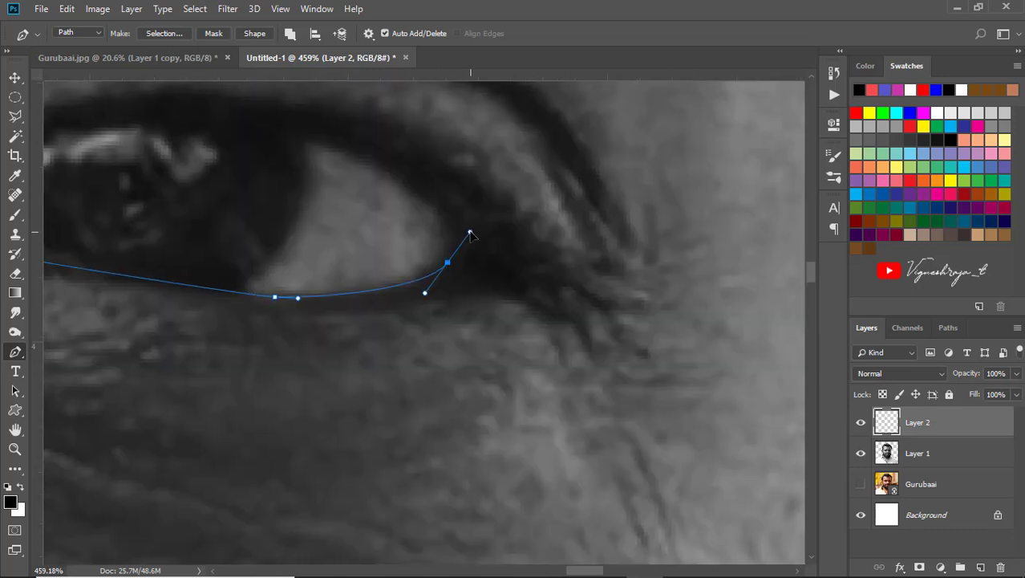
left_click(463, 229)
left_click_drag(229, 109, 430, 199)
mouse_move(499, 207)
left_mouse_down()
mouse_move(400, 185)
mouse_move(453, 194)
left_mouse_up()
mouse_move(117, 294)
left_mouse_down()
mouse_move(46, 353)
mouse_move(96, 408)
left_mouse_up()
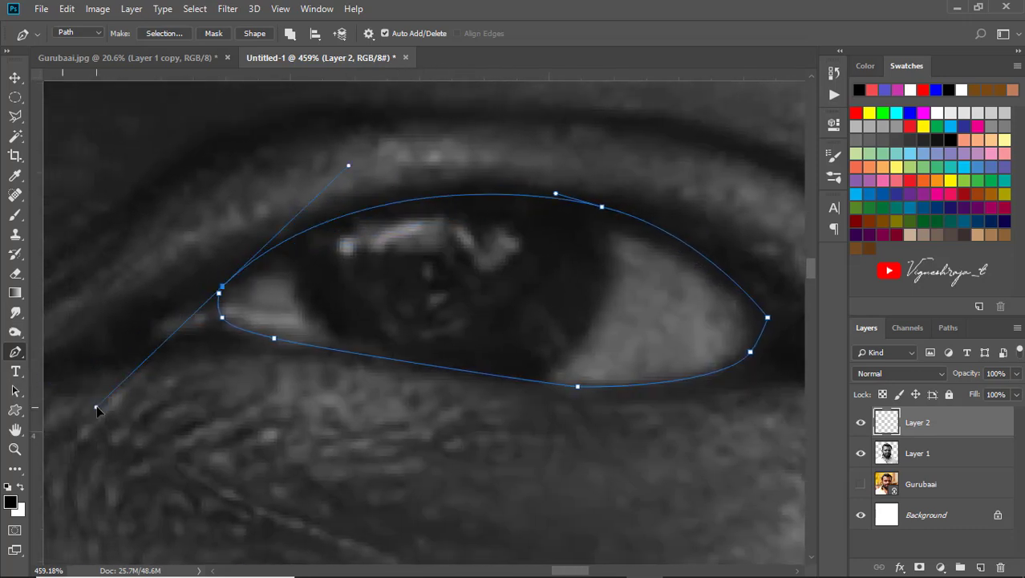
Trace a second Pen path around the other eye along its eyelids, then zoom out
scroll(222, 289, "down", 1)
scroll(223, 289, "down", 1)
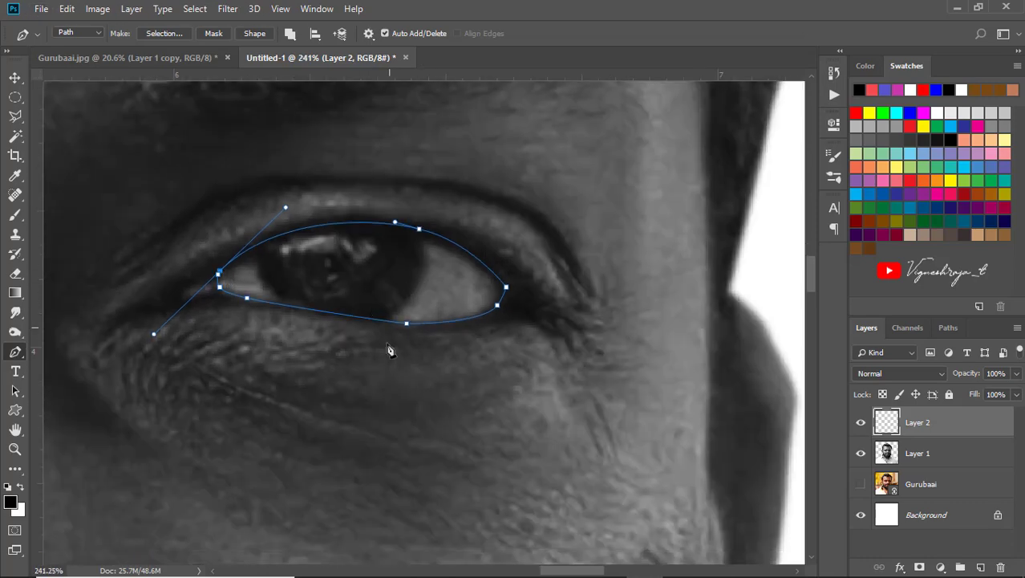
mouse_move(283, 309)
left_mouse_down()
mouse_move(580, 208)
mouse_move(684, 343)
left_mouse_up()
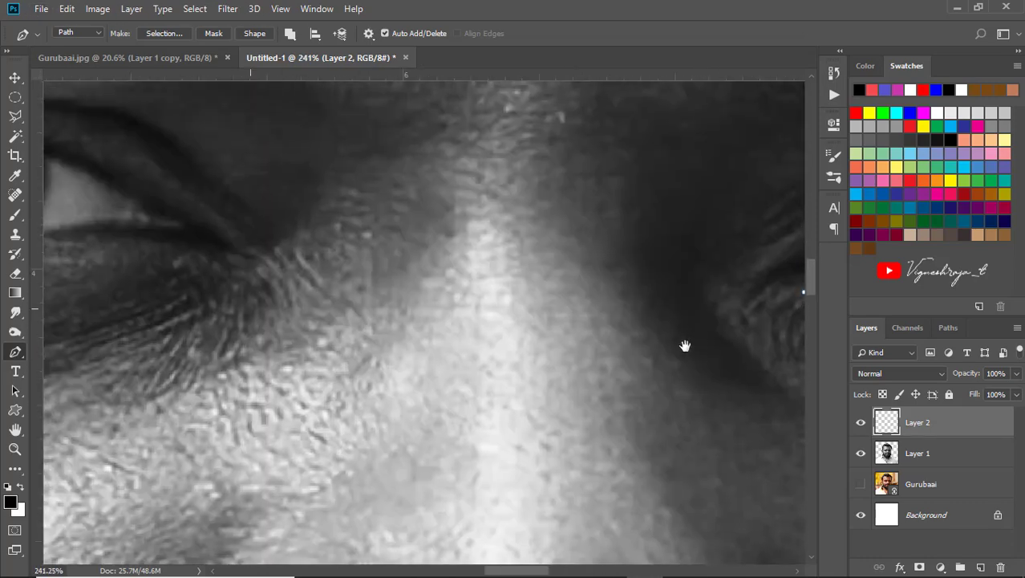
scroll(422, 300, "down", 2)
scroll(425, 286, "up", 1)
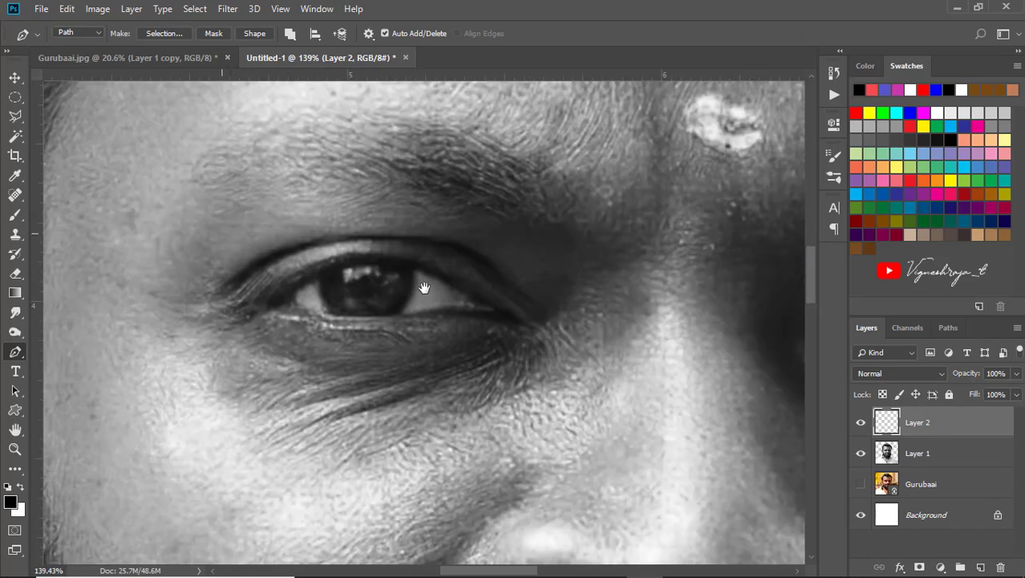
scroll(256, 219, "up", 1)
left_click(237, 353)
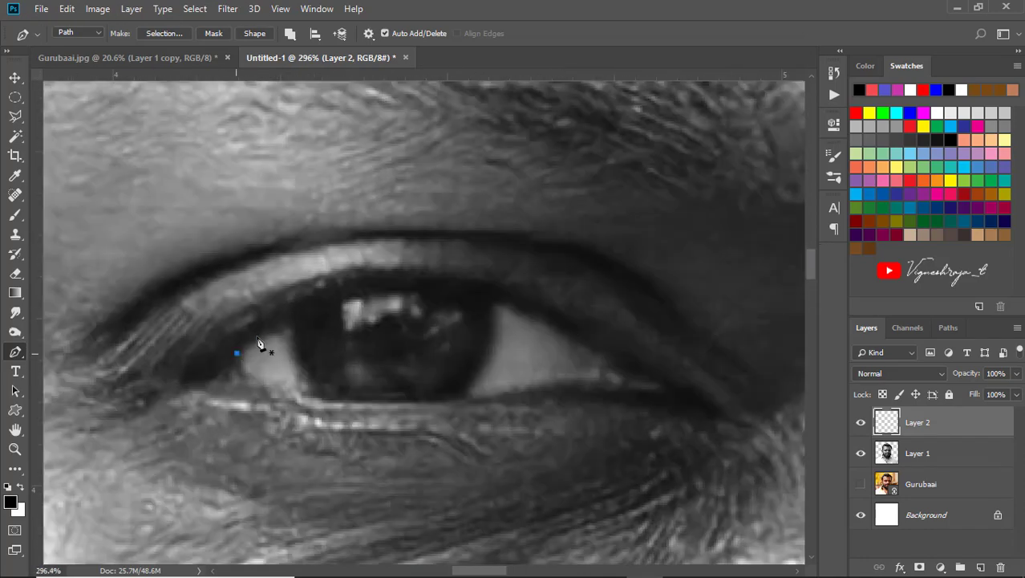
left_click_drag(295, 312, 337, 297)
mouse_move(583, 333)
left_mouse_down()
mouse_move(720, 418)
mouse_move(622, 363)
left_mouse_up()
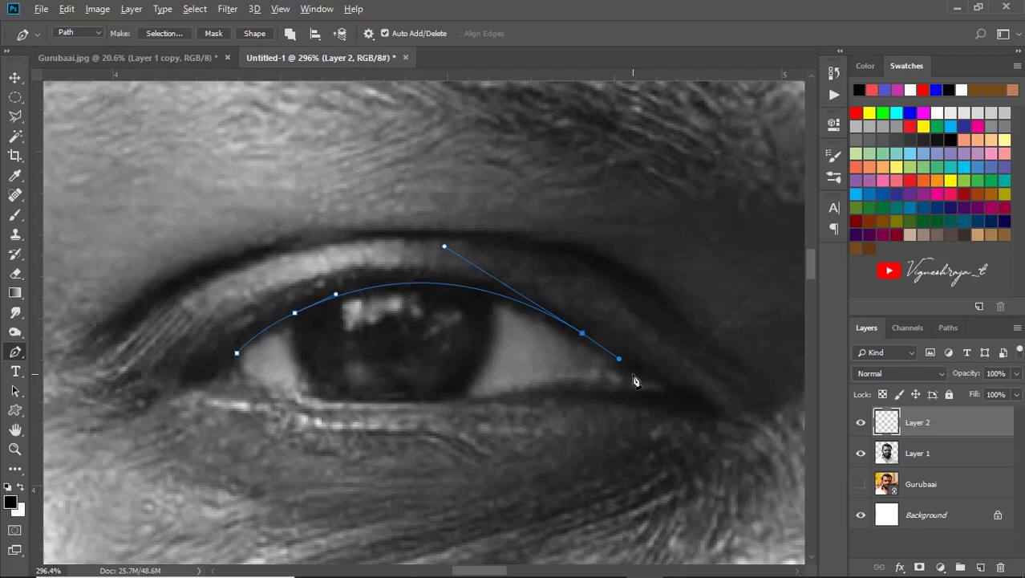
left_click_drag(638, 377, 643, 378)
left_click(466, 400)
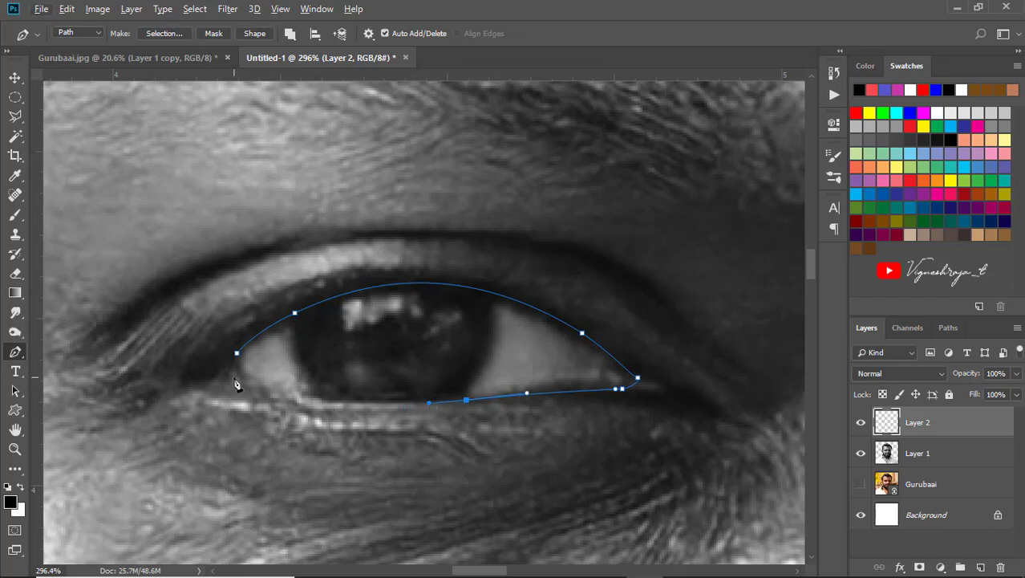
left_click_drag(241, 382, 228, 368)
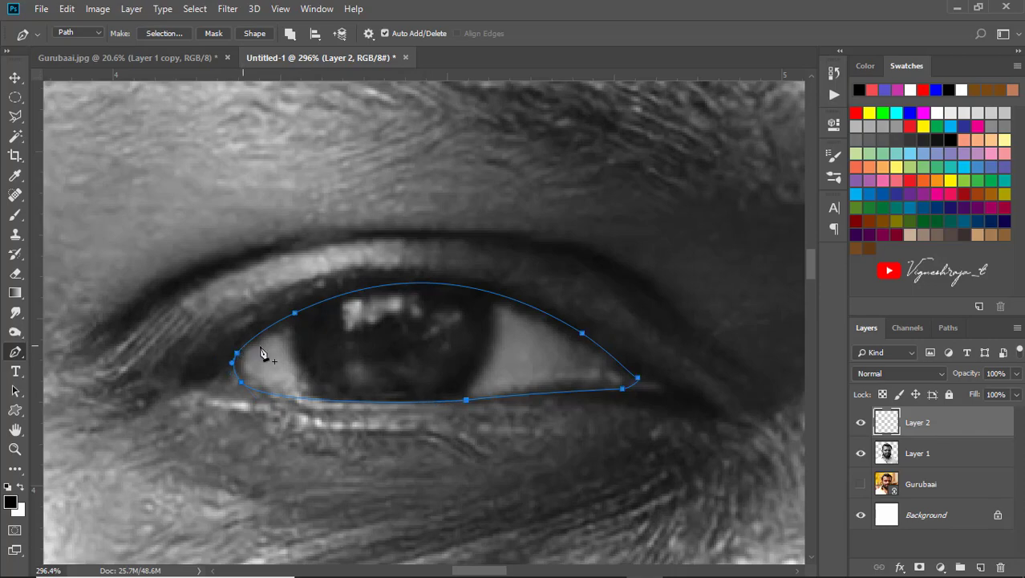
scroll(262, 355, "down", 2)
scroll(261, 355, "down", 2)
scroll(262, 355, "down", 2)
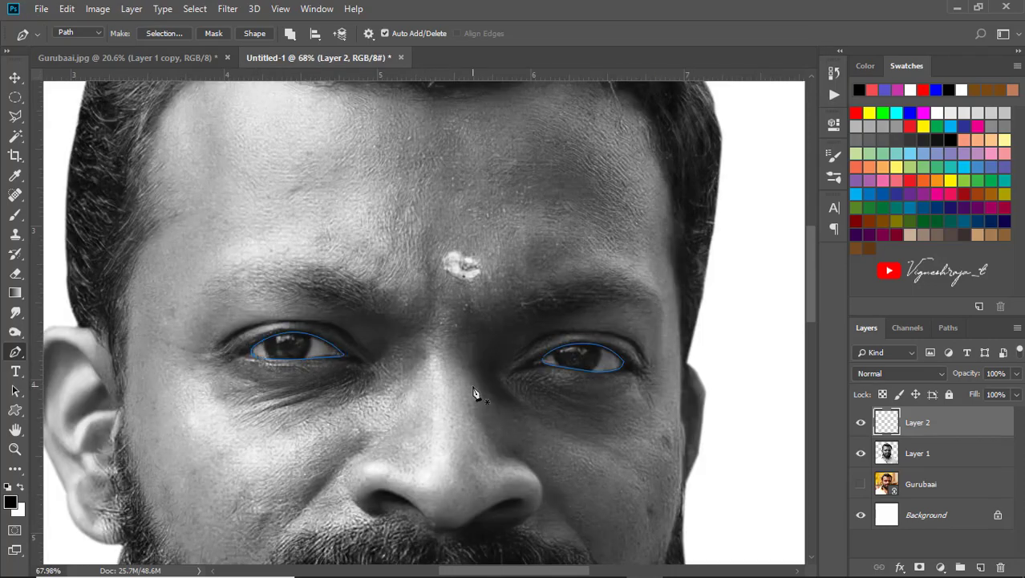
left_click_drag(473, 393, 401, 261)
Fill the eye paths with the white Background Color using Fill Path
right_click(536, 235)
left_click(550, 321)
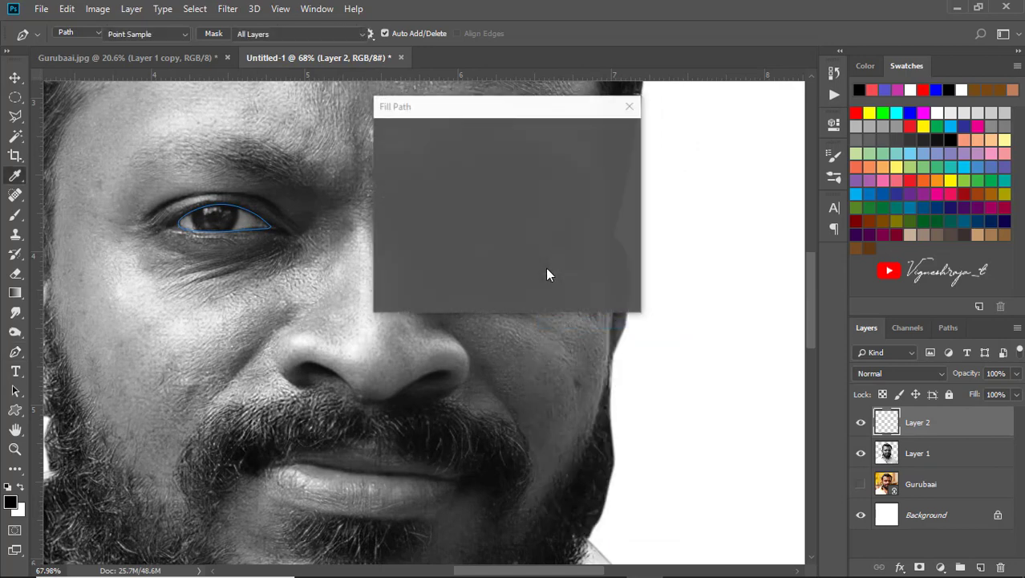
left_click(545, 134)
left_click(510, 164)
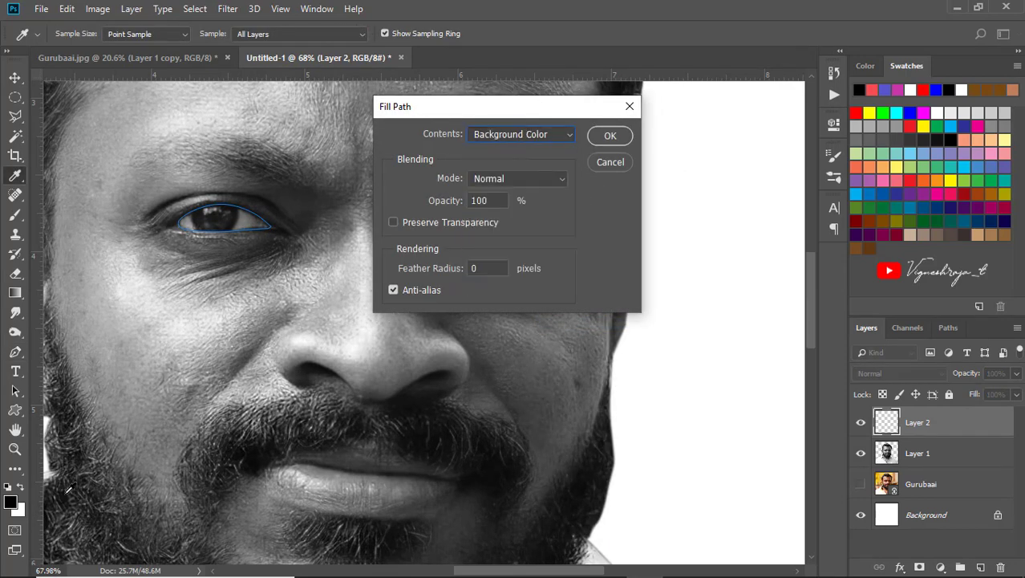
left_click(610, 135)
Delete the eye outline path and zoom out
key("p")
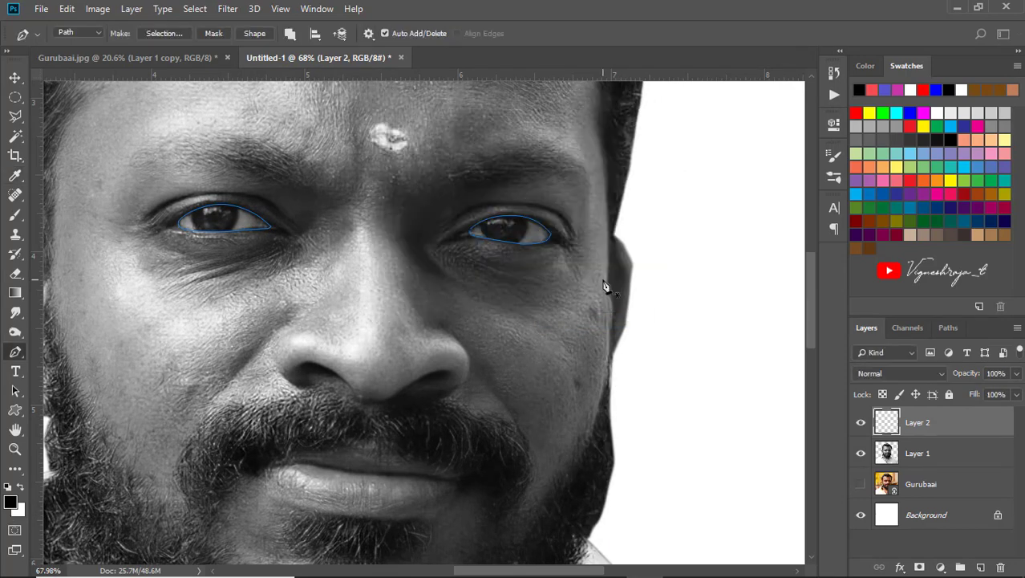
right_click(429, 250)
left_click(457, 250)
scroll(457, 215, "down", 3)
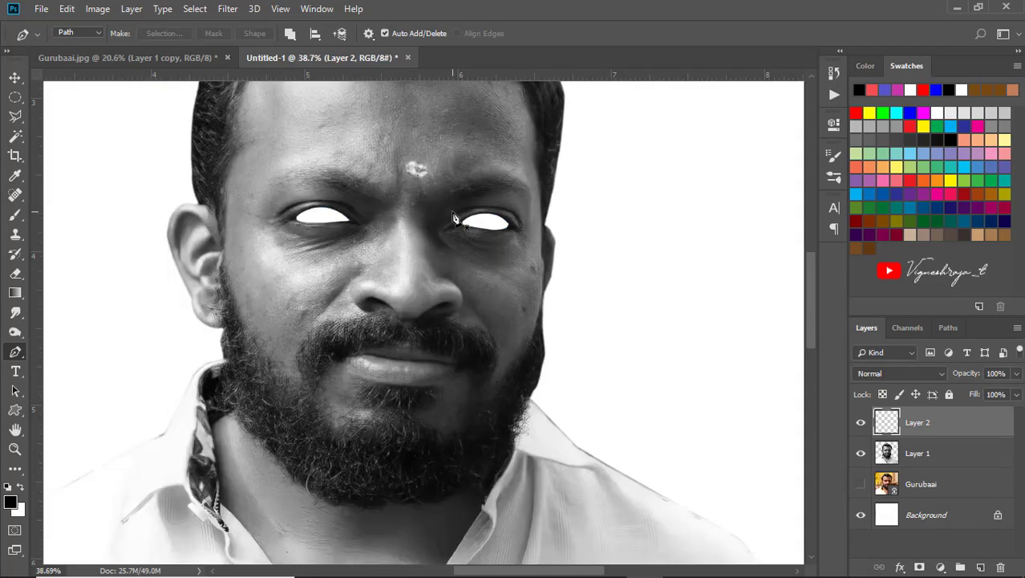
scroll(482, 197, "down", 2)
scroll(516, 175, "down", 2)
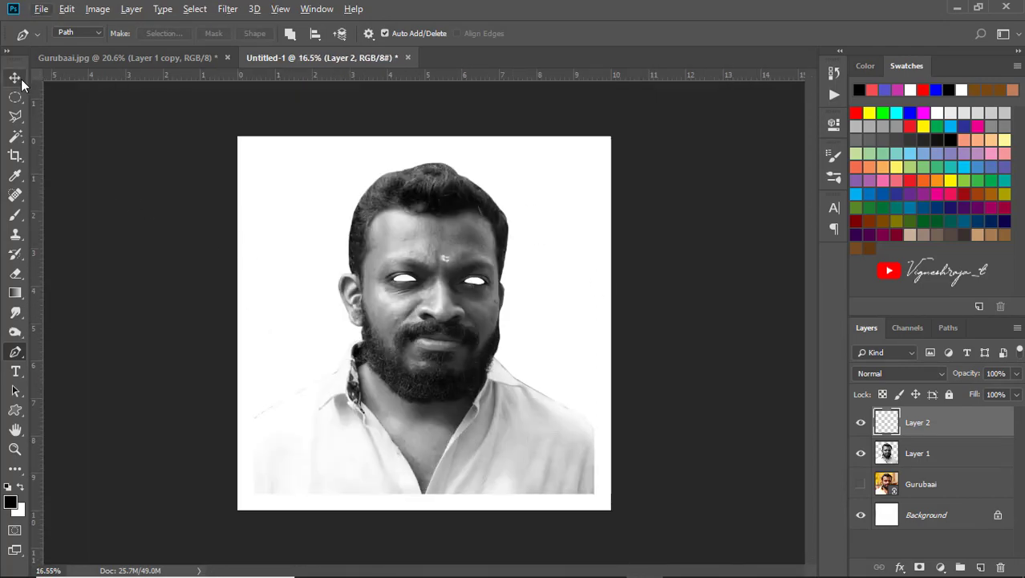
Open Layer 2's layer style and enable Outer Glow
key("v")
scroll(487, 308, "up", 4)
scroll(403, 282, "up", 1)
right_click(987, 422)
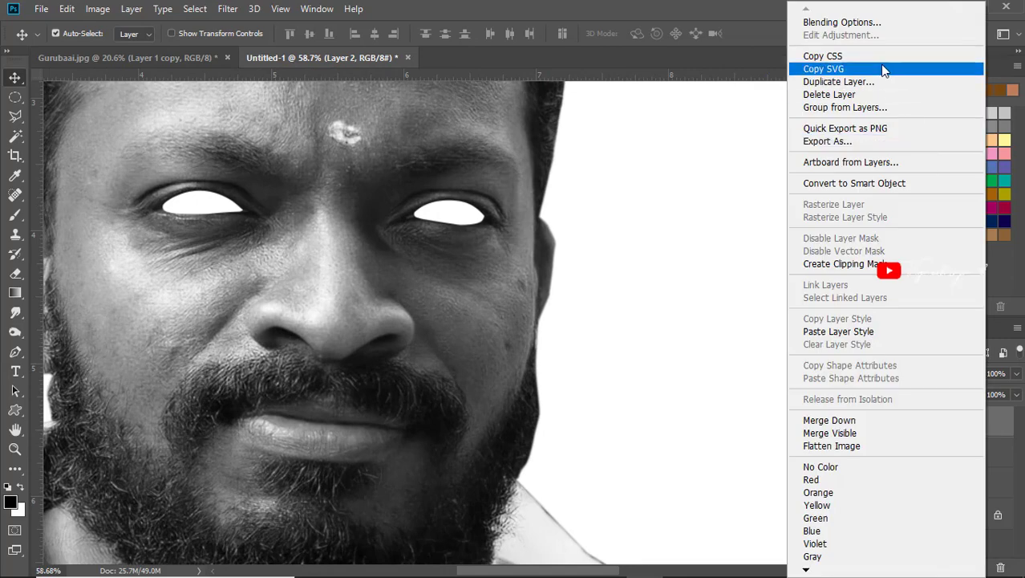
left_click(881, 30)
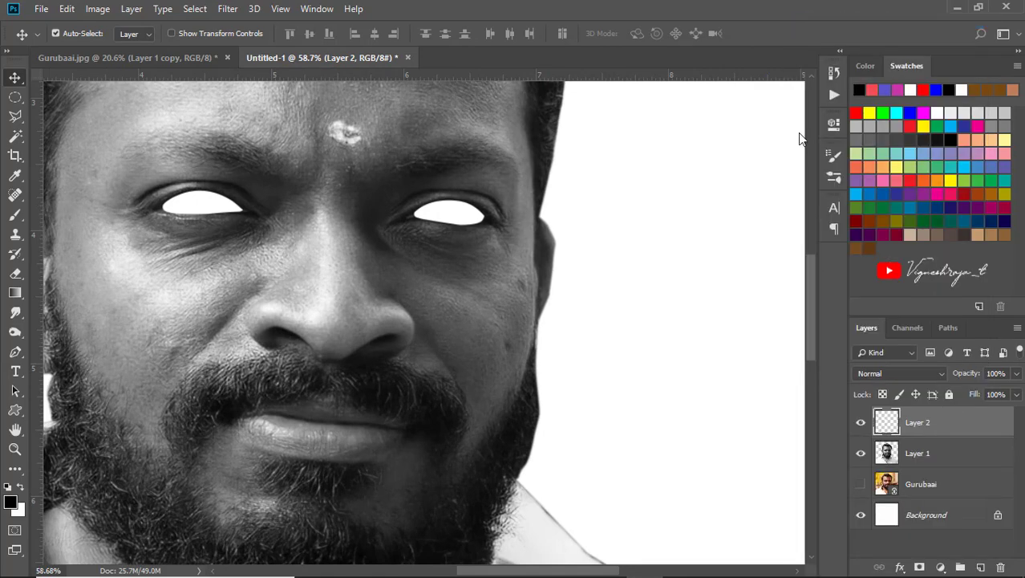
key("h")
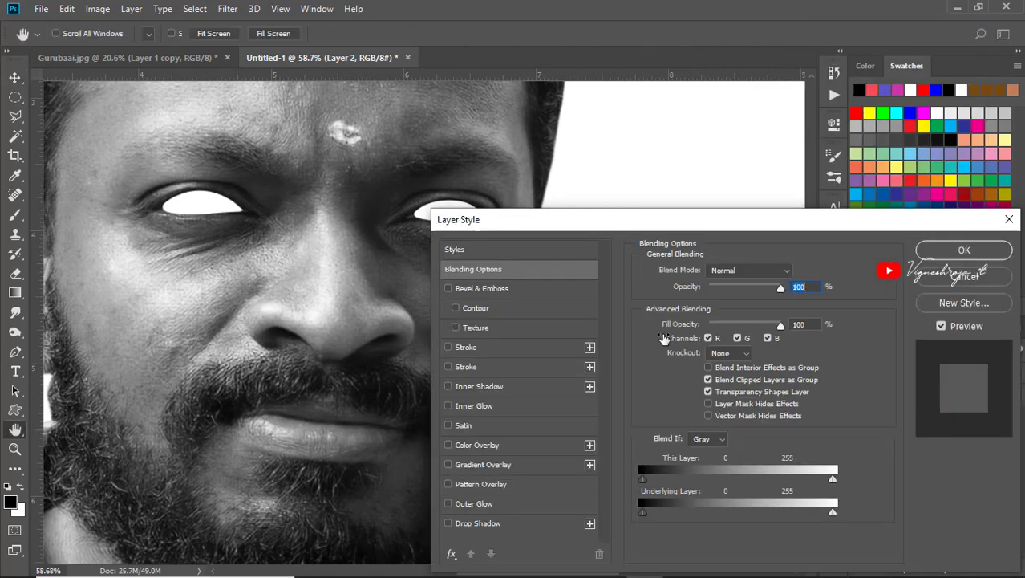
left_click(484, 506)
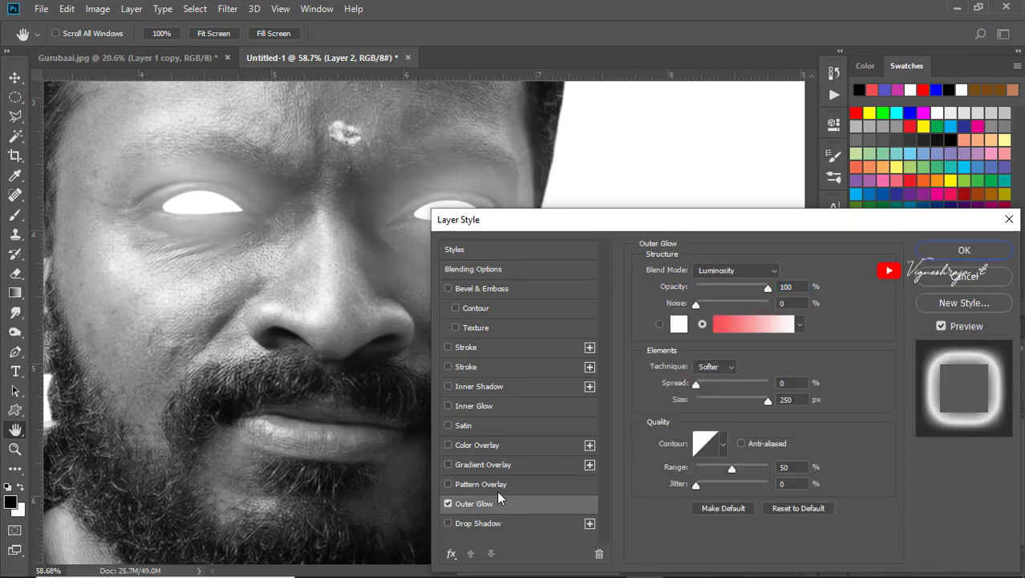
left_click(704, 400)
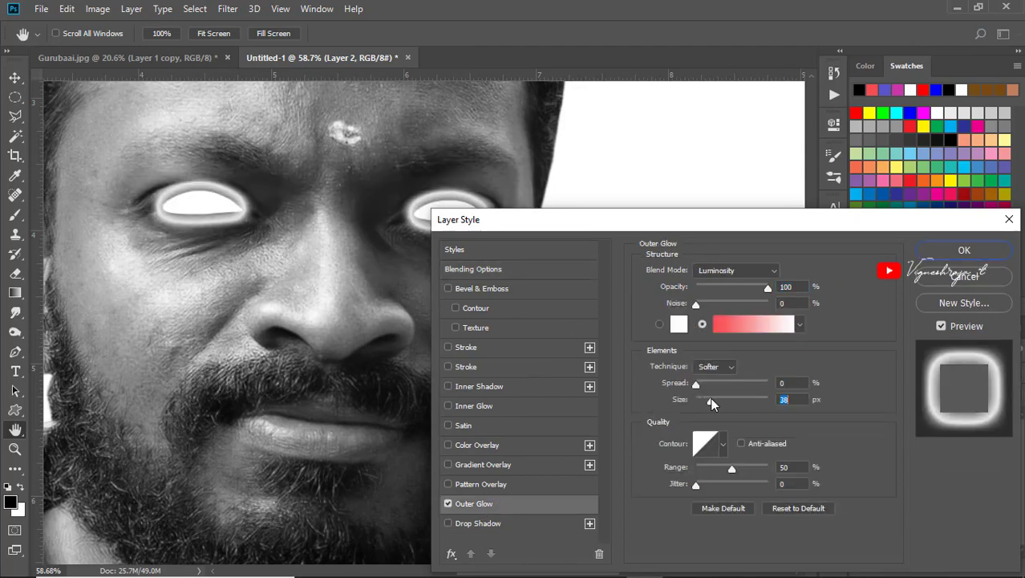
Set the Outer Glow to Screen, solid white, size 30, and enable Inner Glow
left_click(763, 270)
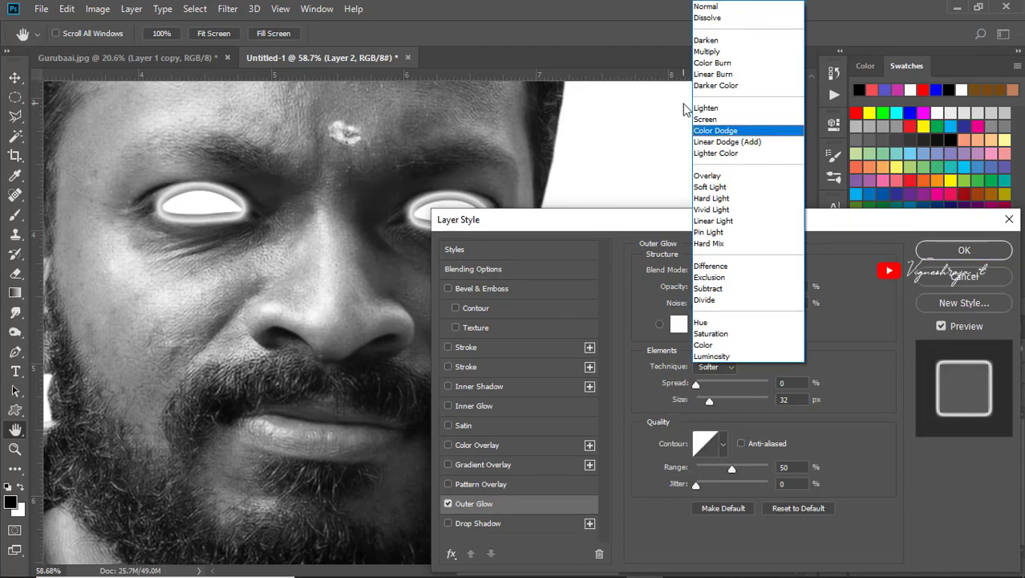
left_click(722, 115)
left_click(659, 323)
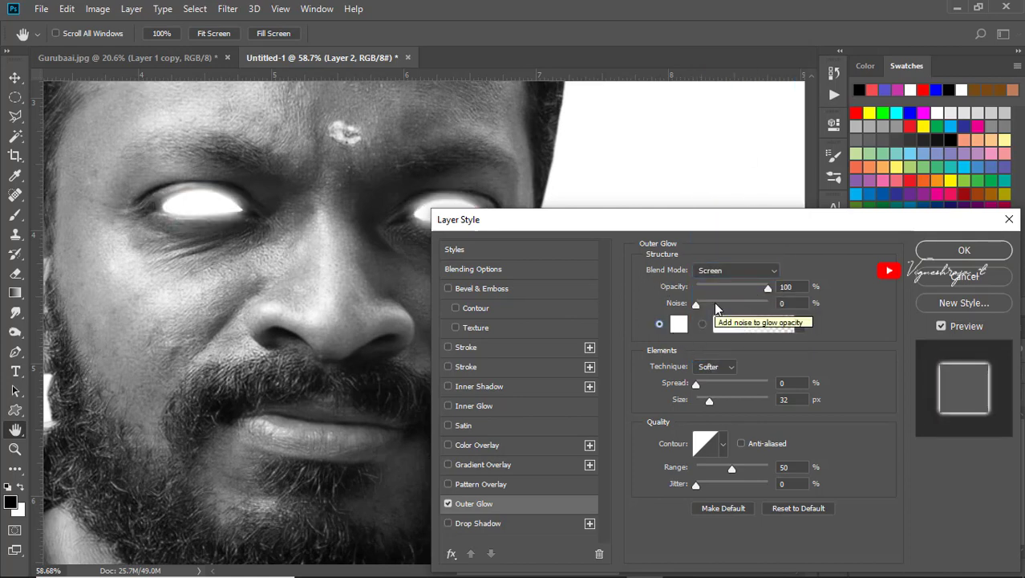
double_click(784, 400)
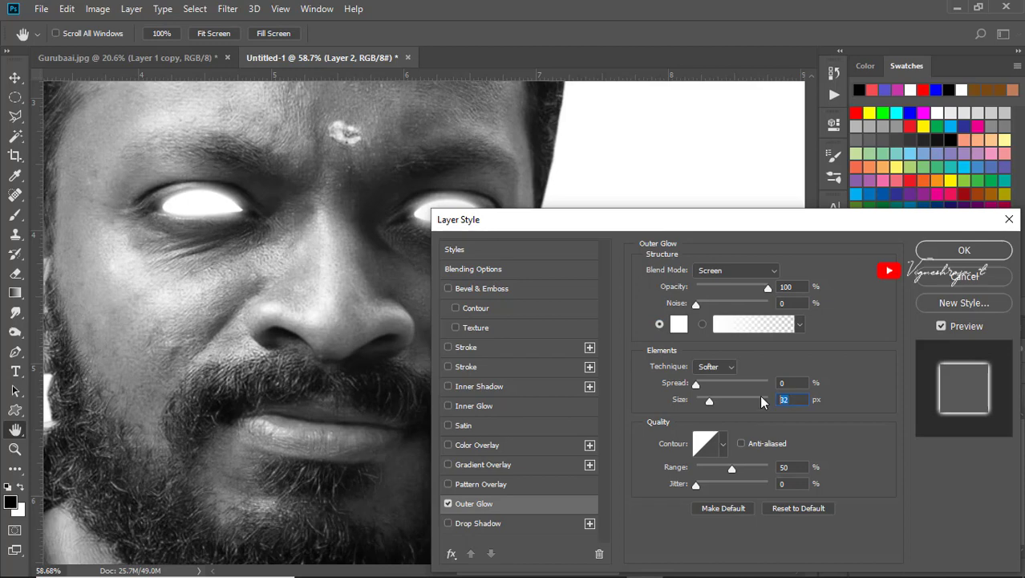
type("30")
left_click(487, 404)
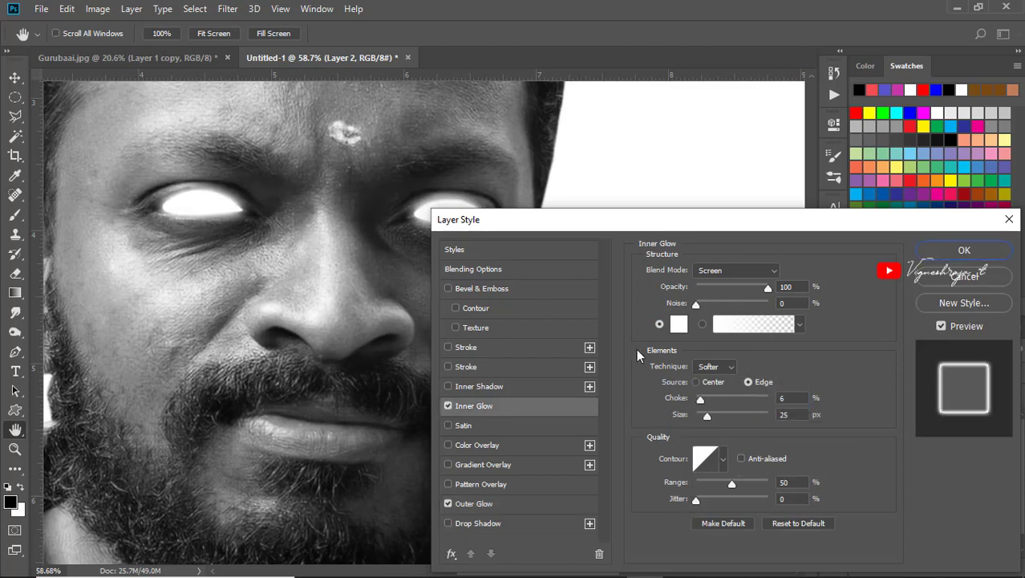
Apply the glow styles, then erase stray glow below the right eye with a 70 px eraser
left_click(965, 250)
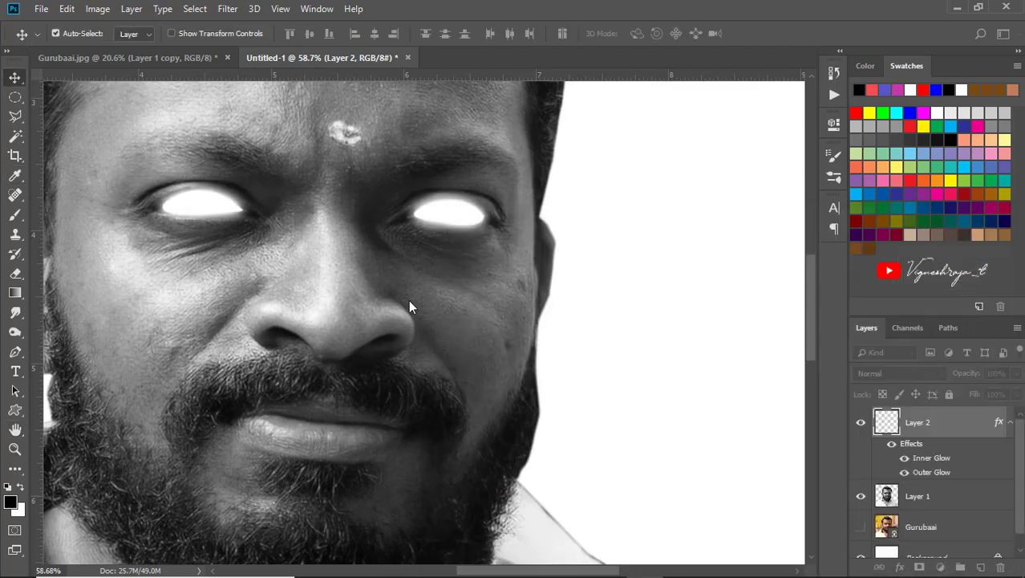
scroll(408, 299, "down", 2)
scroll(399, 175, "up", 5)
left_click_drag(599, 155, 494, 296)
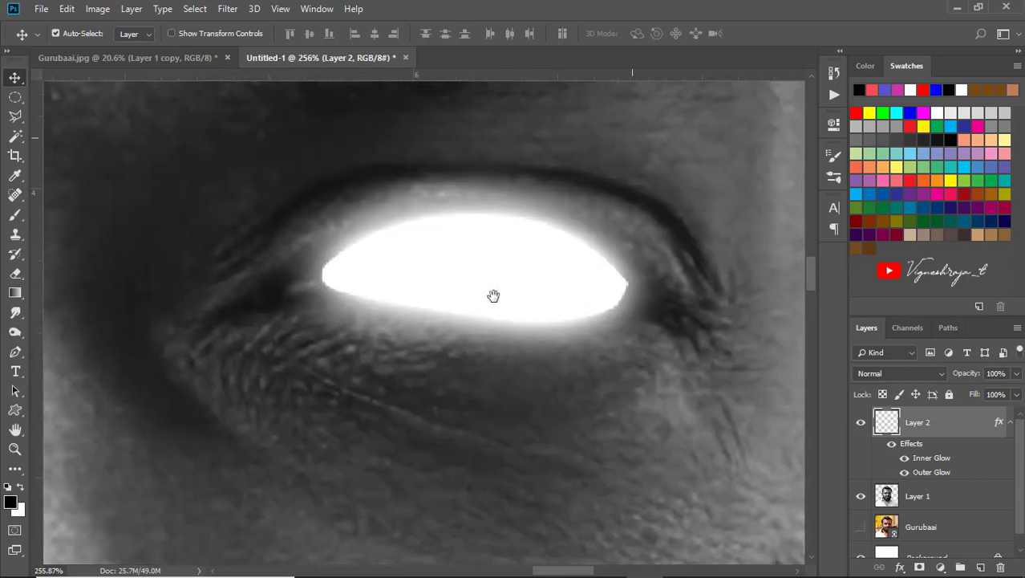
key("e")
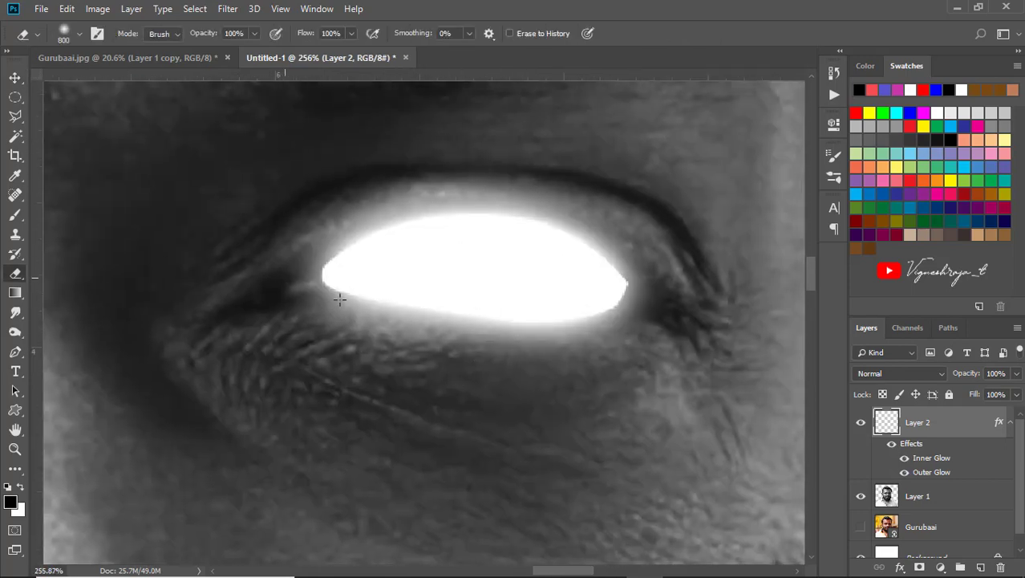
key("bracketleft")
key("bracketleft")
key("bracketleft")
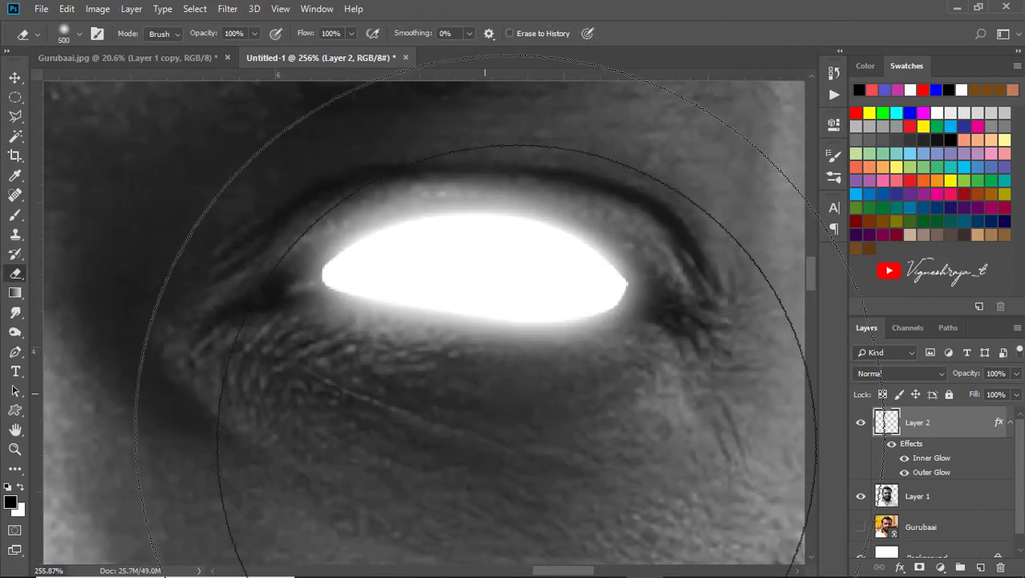
key("bracketleft")
key("bracketleft")
key("bracketleft")
mouse_move(670, 364)
left_mouse_down()
mouse_move(618, 347)
mouse_move(485, 380)
mouse_move(377, 359)
mouse_move(565, 365)
mouse_move(304, 335)
mouse_move(320, 218)
mouse_move(293, 210)
mouse_move(509, 170)
mouse_move(662, 225)
mouse_move(643, 241)
mouse_move(668, 268)
left_mouse_up()
Erase the stray glow at the left eye's inner corner
scroll(632, 238, "down", 5)
scroll(631, 238, "down", 4)
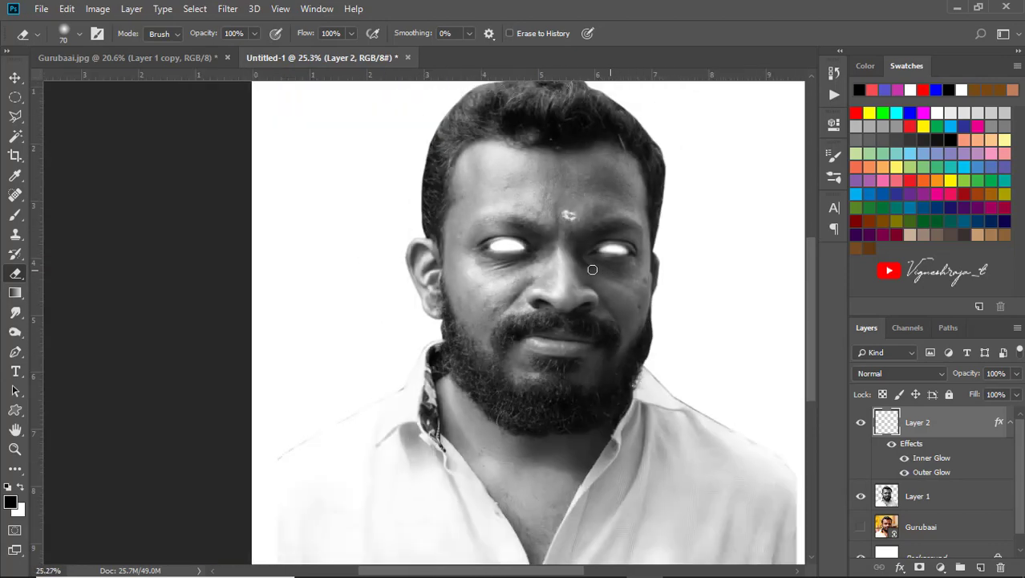
scroll(531, 245, "up", 3)
right_click(530, 240)
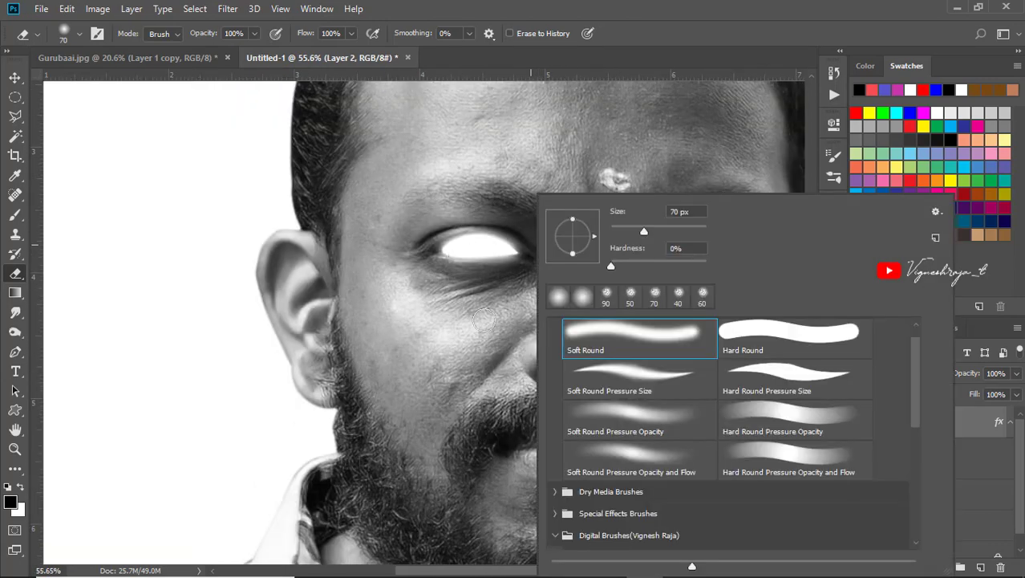
key("Escape")
scroll(522, 305, "up", 3)
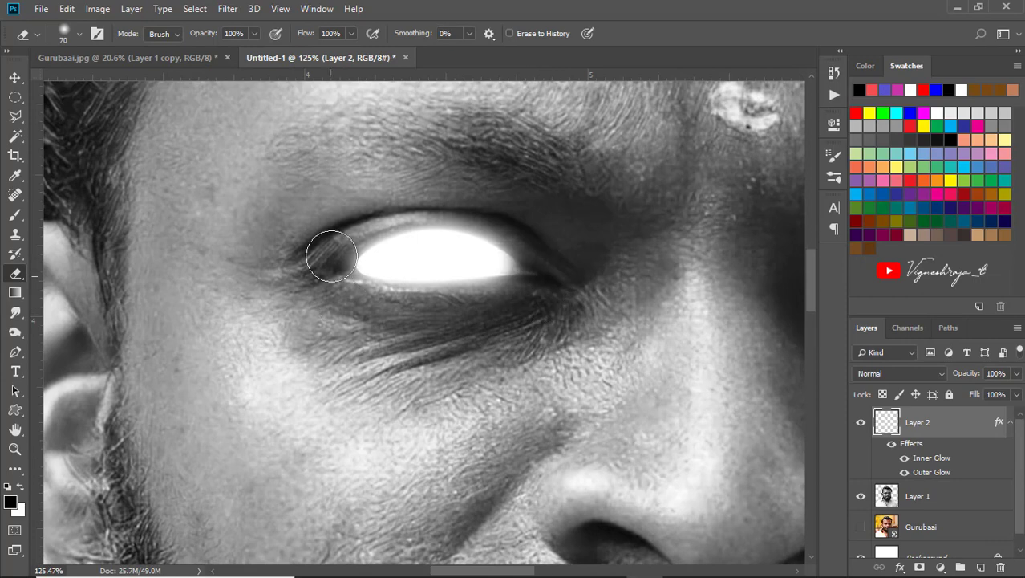
mouse_move(332, 247)
left_mouse_down()
mouse_move(408, 222)
mouse_move(391, 218)
left_mouse_up()
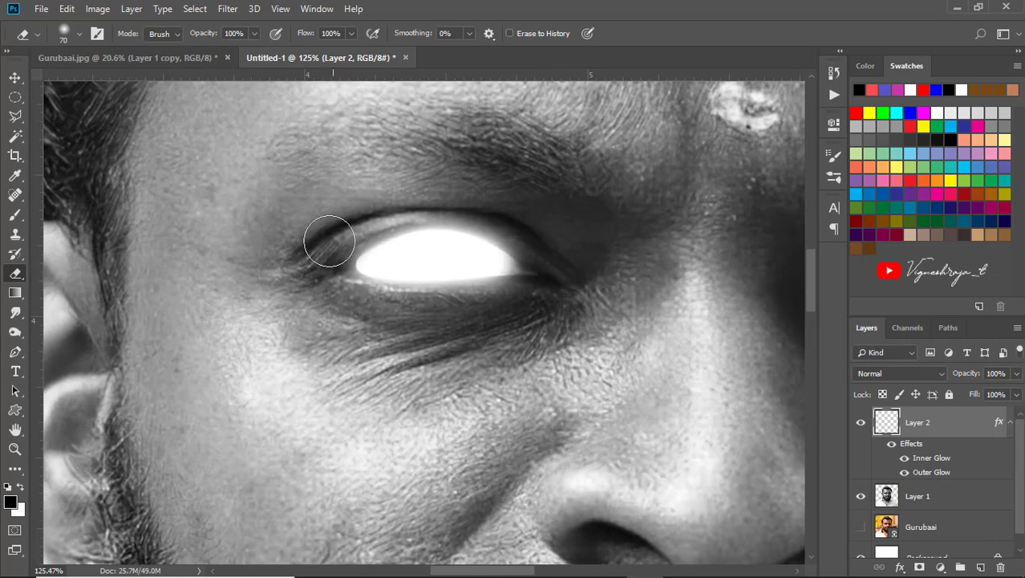
Switch to the Move tool and bring up the File menu
scroll(521, 289, "down", 3)
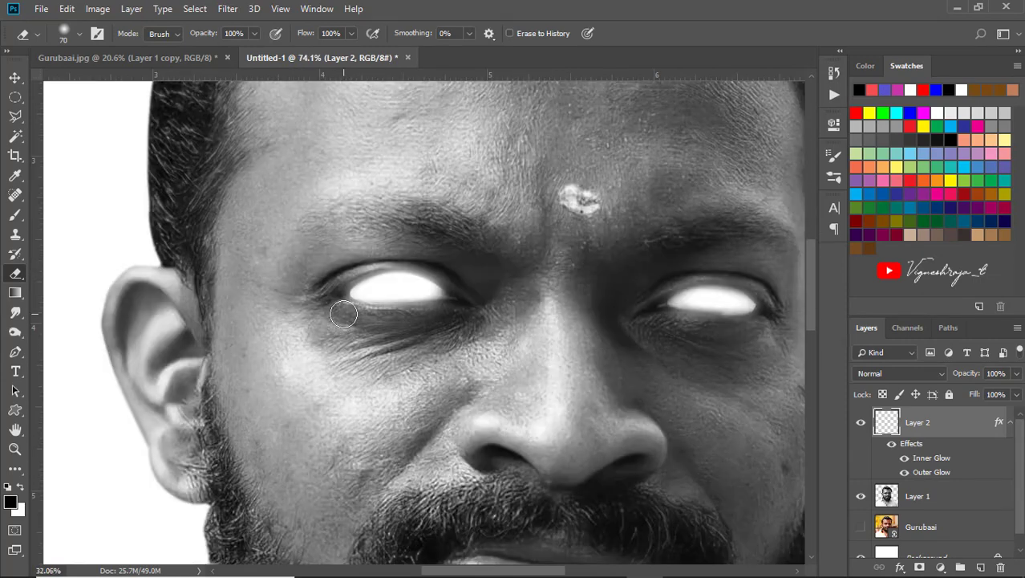
scroll(336, 337, "down", 3)
scroll(336, 337, "down", 1)
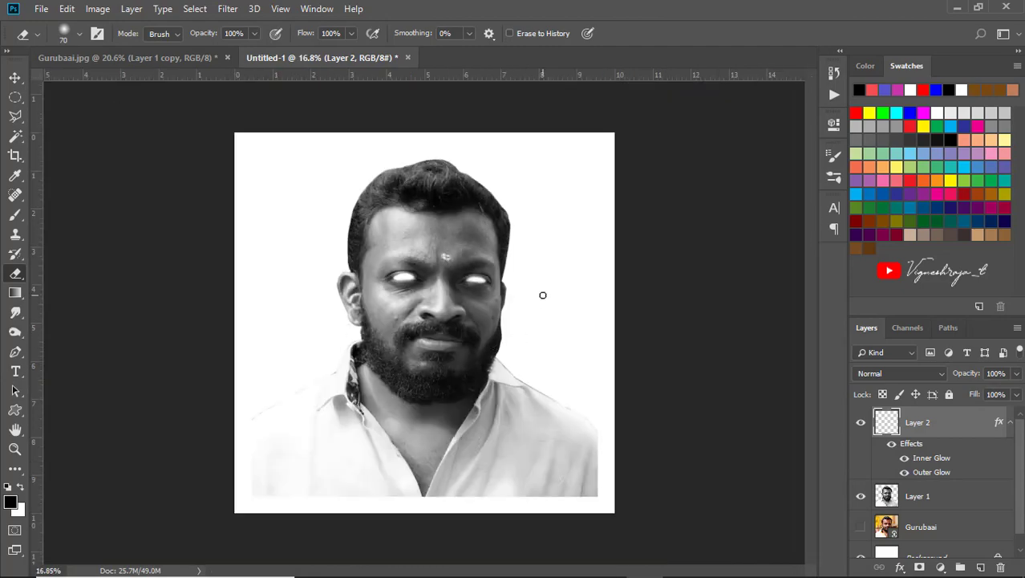
scroll(531, 325, "down", 1)
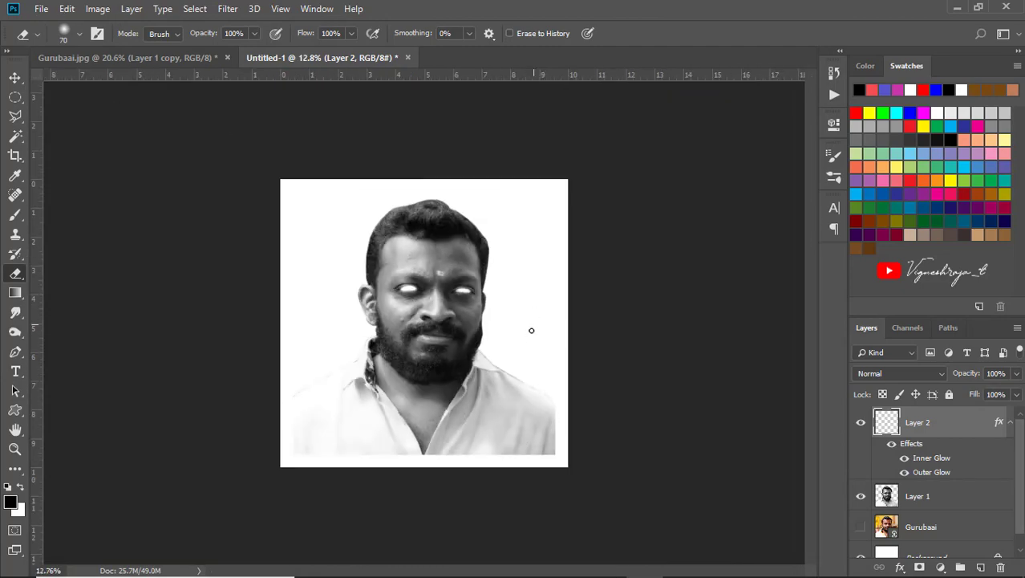
scroll(513, 353, "up", 2)
scroll(496, 313, "up", 2)
left_click(15, 77)
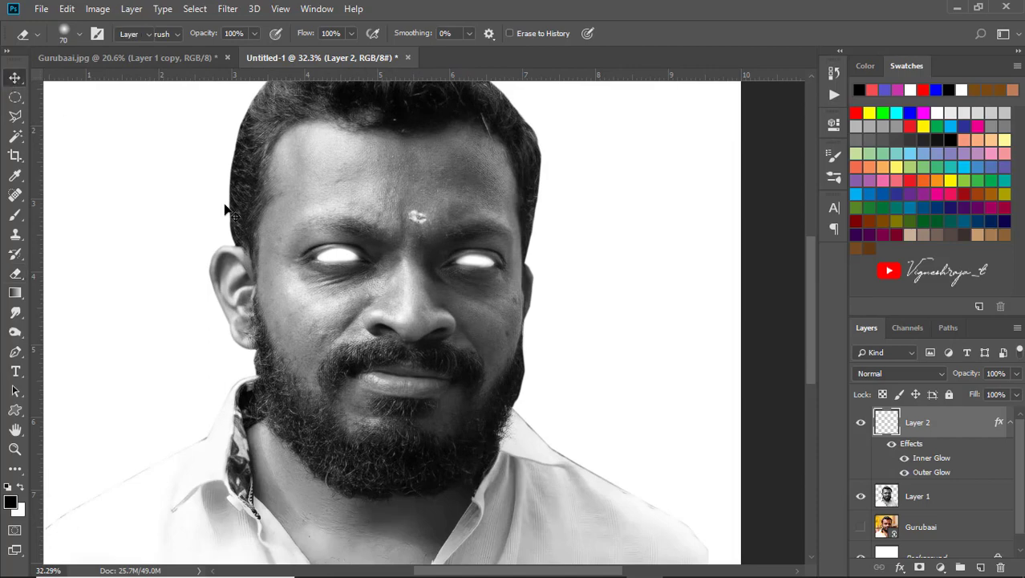
scroll(410, 337, "down", 1)
scroll(410, 337, "down", 1)
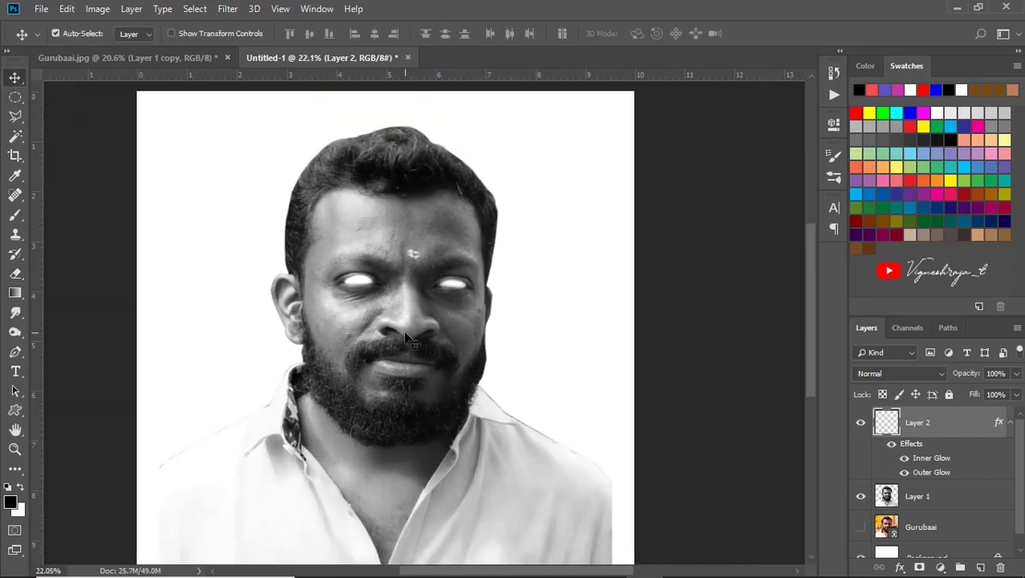
left_click(39, 8)
Use Place Linked to browse to D:\Vky creations\png\Download
left_click(128, 292)
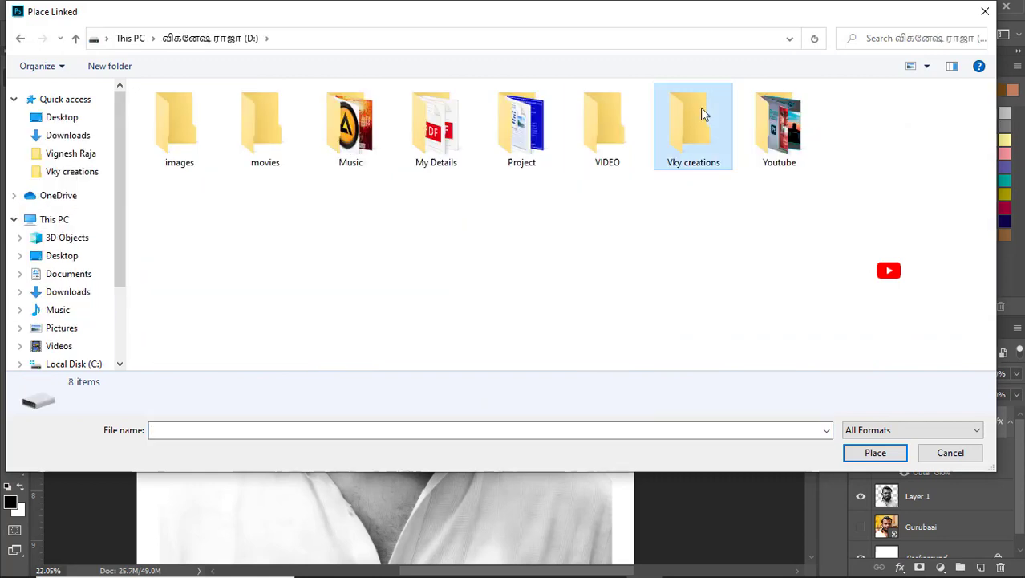
double_click(703, 110)
left_click(433, 159)
key("Return")
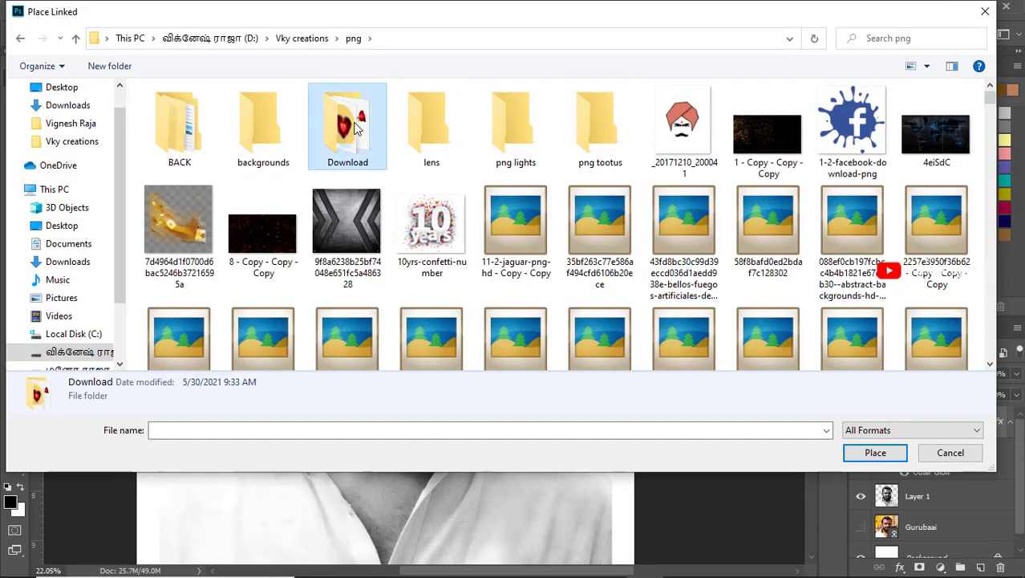
double_click(349, 120)
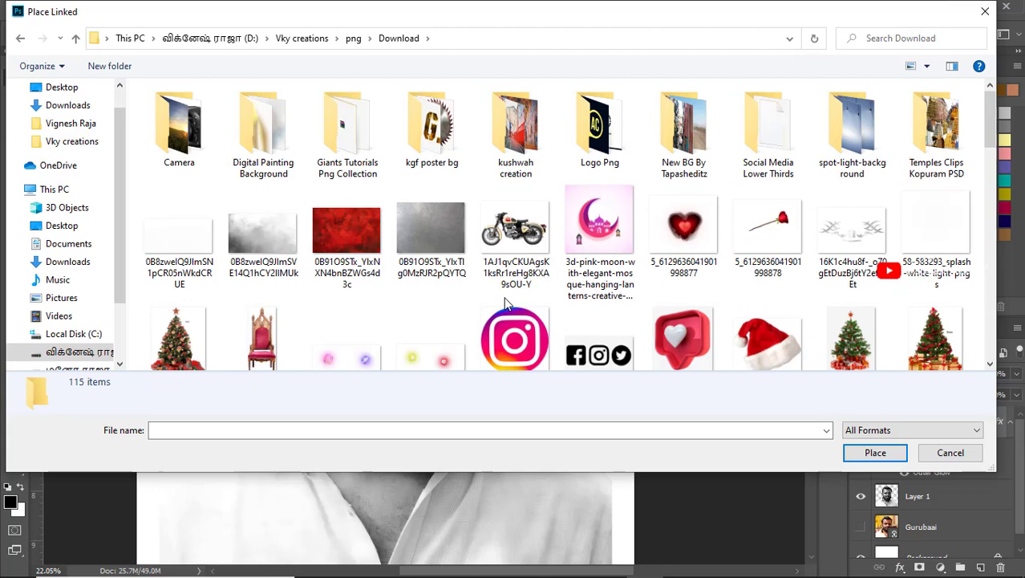
scroll(598, 321, "down", 3)
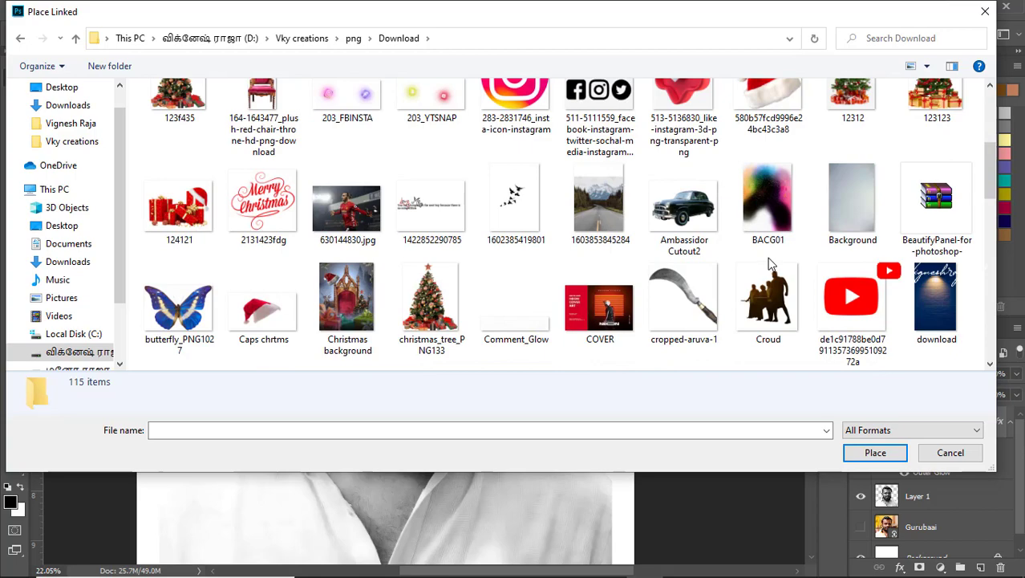
scroll(768, 263, "down", 2)
scroll(768, 263, "down", 3)
Place the Instagram logo image and scale it up to 38%
double_click(935, 205)
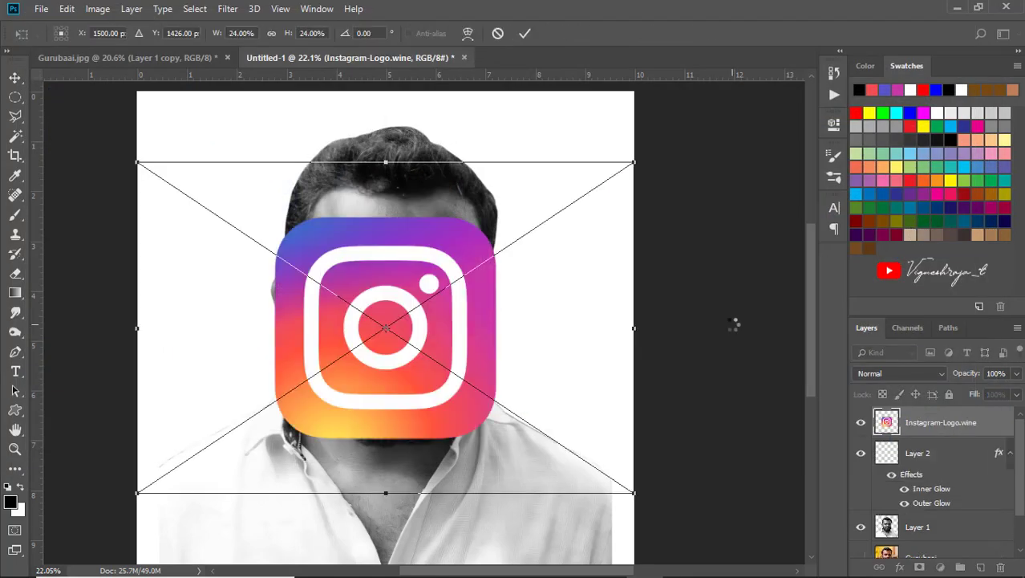
scroll(481, 297, "down", 2)
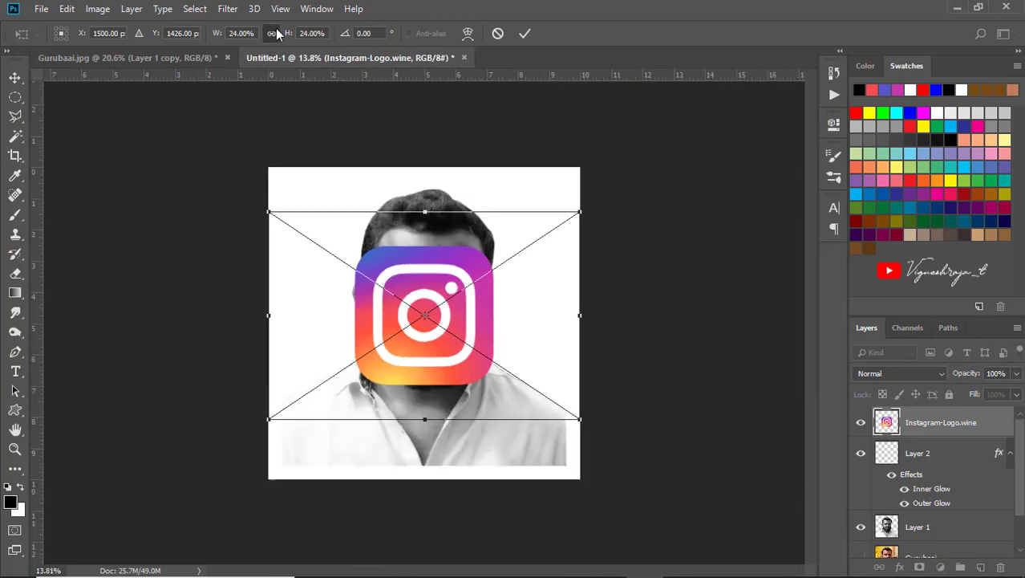
left_click_drag(219, 35, 225, 40)
key("Return")
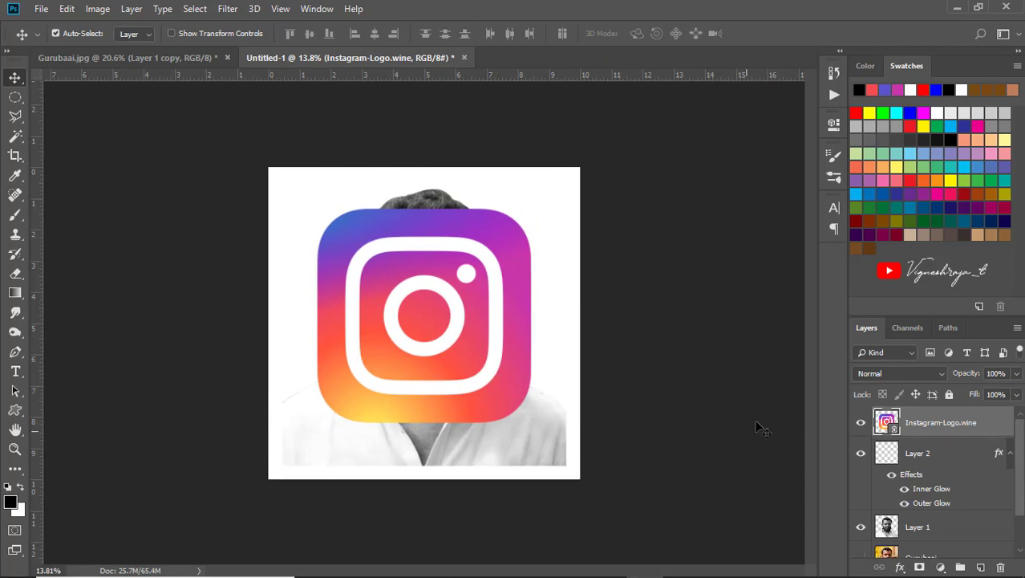
Move the Instagram layer below Layer 1 and resize it to 46%, nudged slightly down
left_click_drag(970, 428, 930, 541)
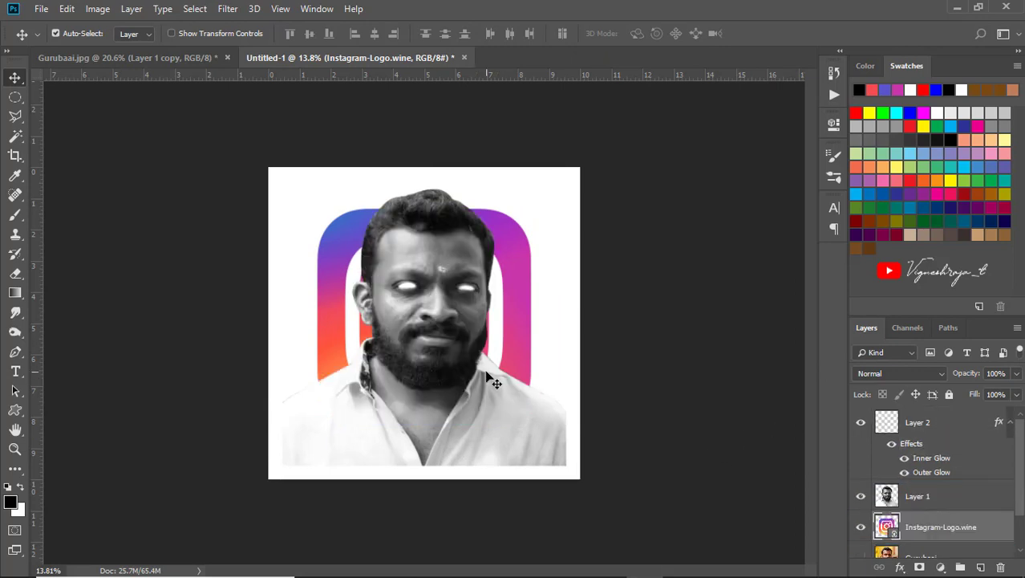
key("ctrl+t")
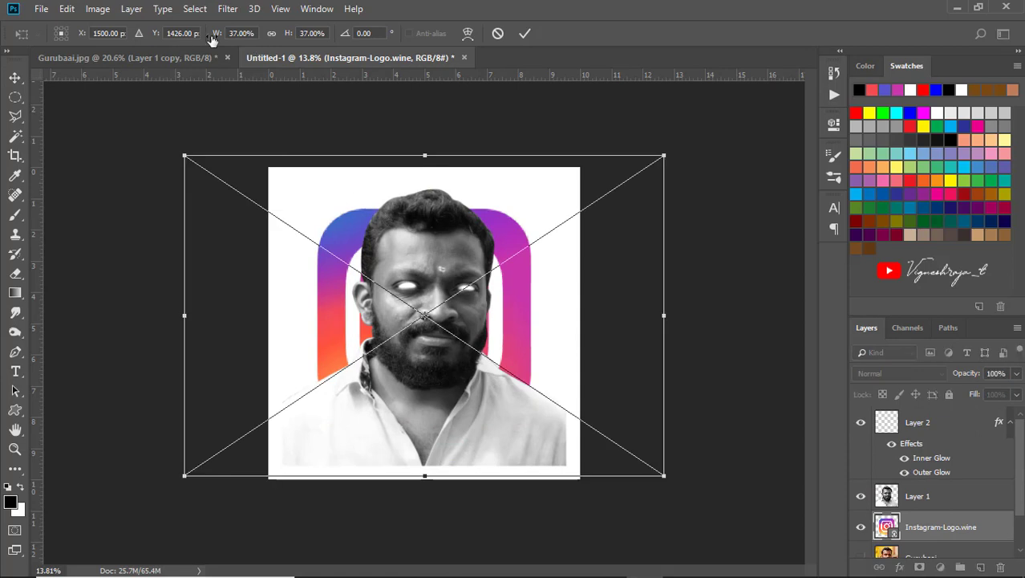
left_click_drag(214, 36, 220, 37)
left_click(270, 35)
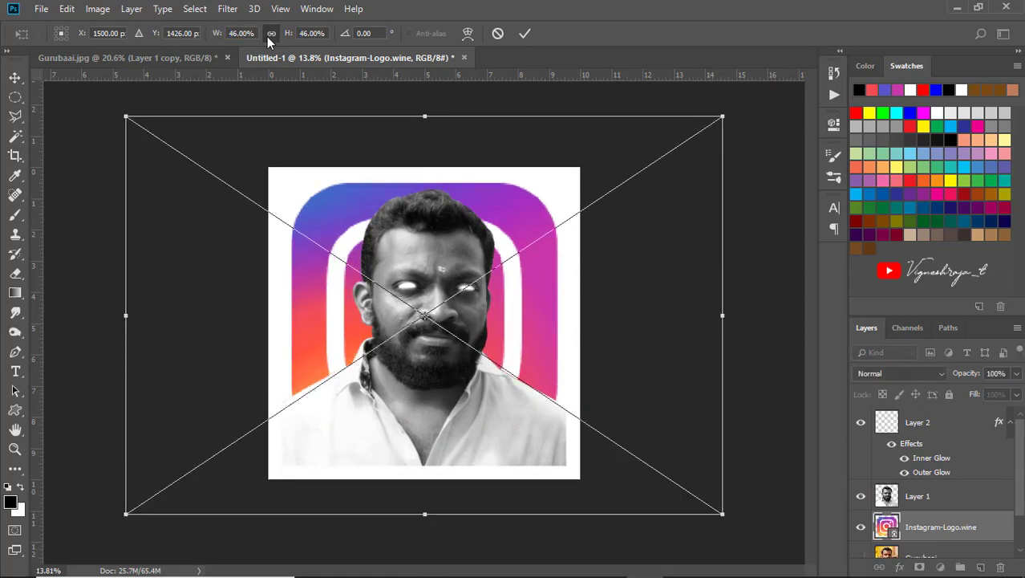
left_click_drag(512, 305, 512, 312)
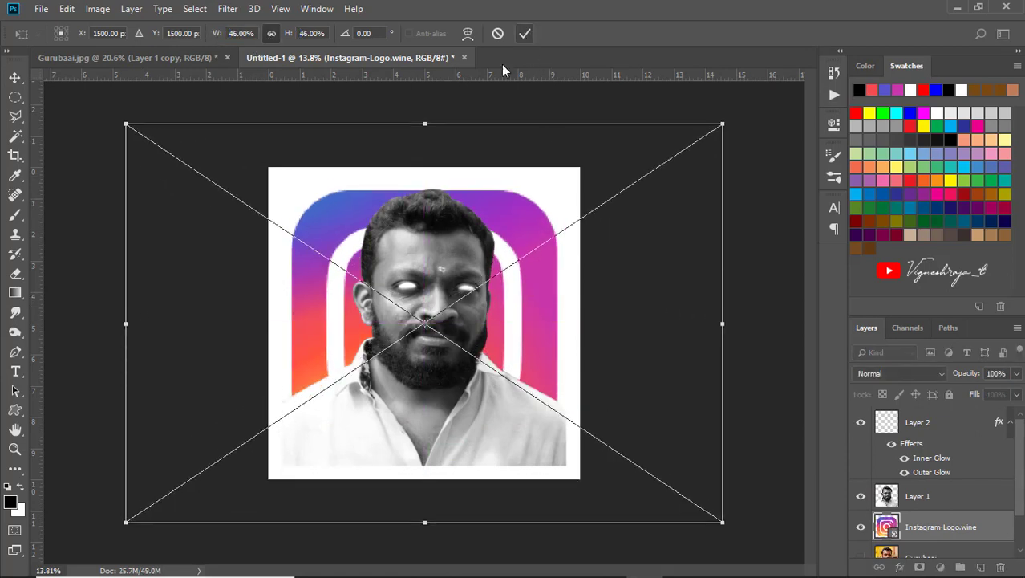
left_click(524, 33)
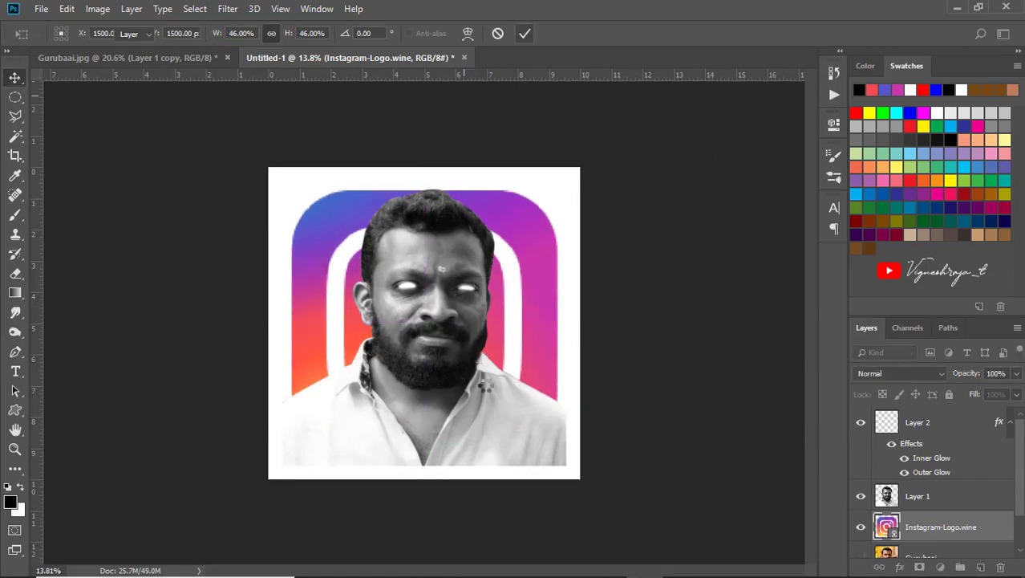
Clip Layer 1 to the Instagram logo with Create Clipping Mask, then select the Gurubaai layer
right_click(947, 505)
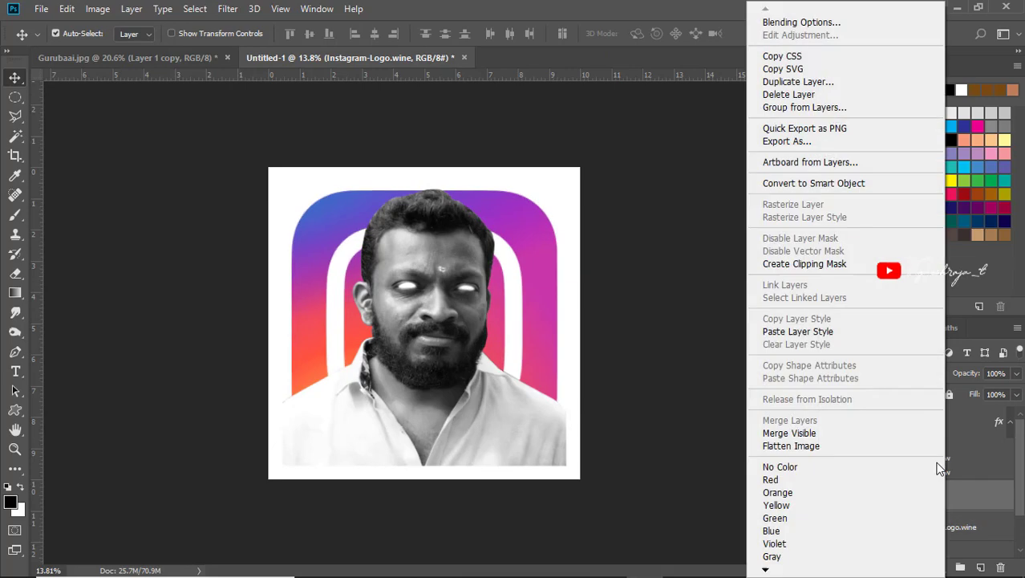
left_click(820, 265)
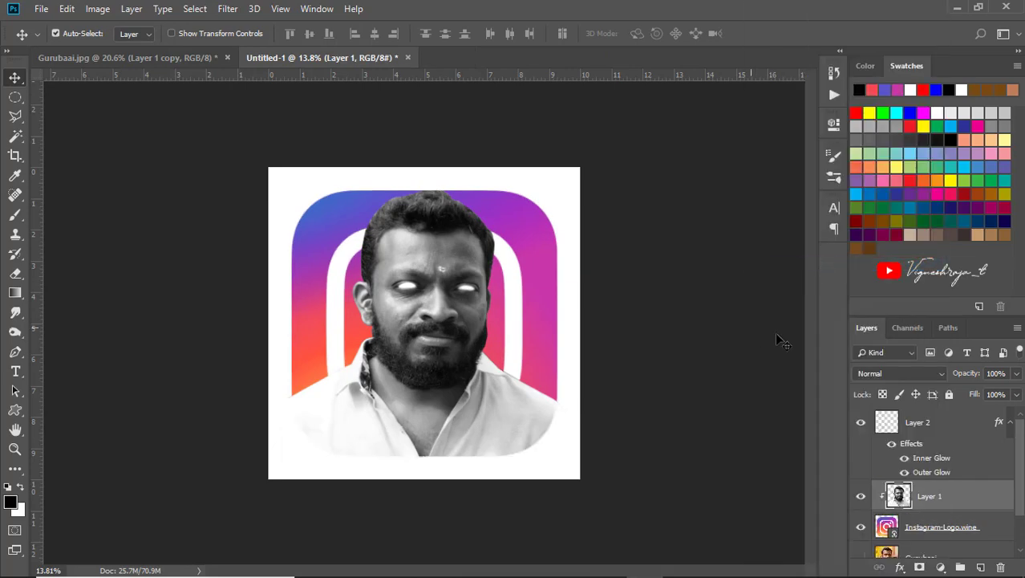
scroll(910, 483, "down", 2)
left_click(923, 511)
Place Linked the gradient wallpaper from png\backgrounds\plain background
left_click(41, 9)
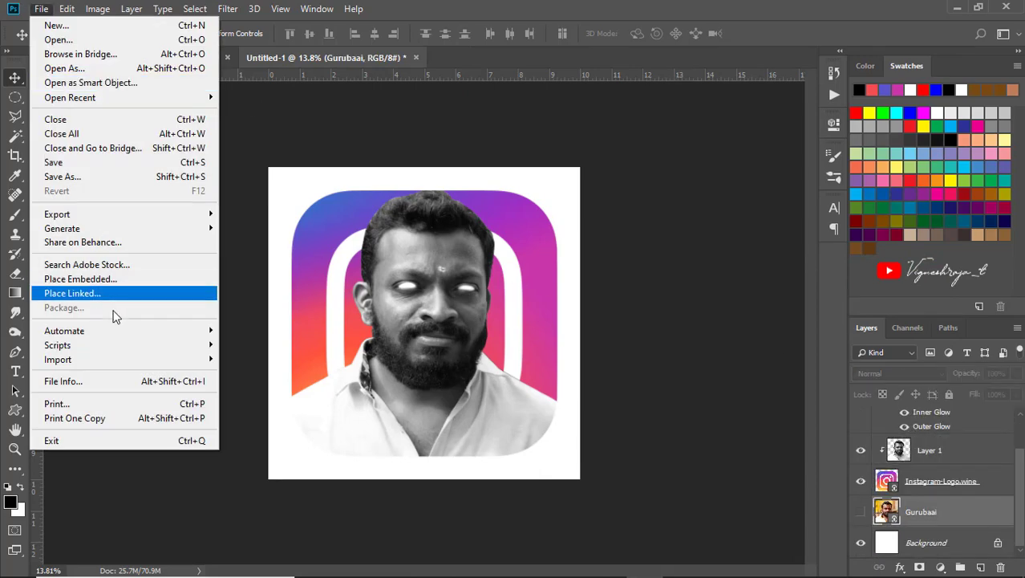
left_click(111, 287)
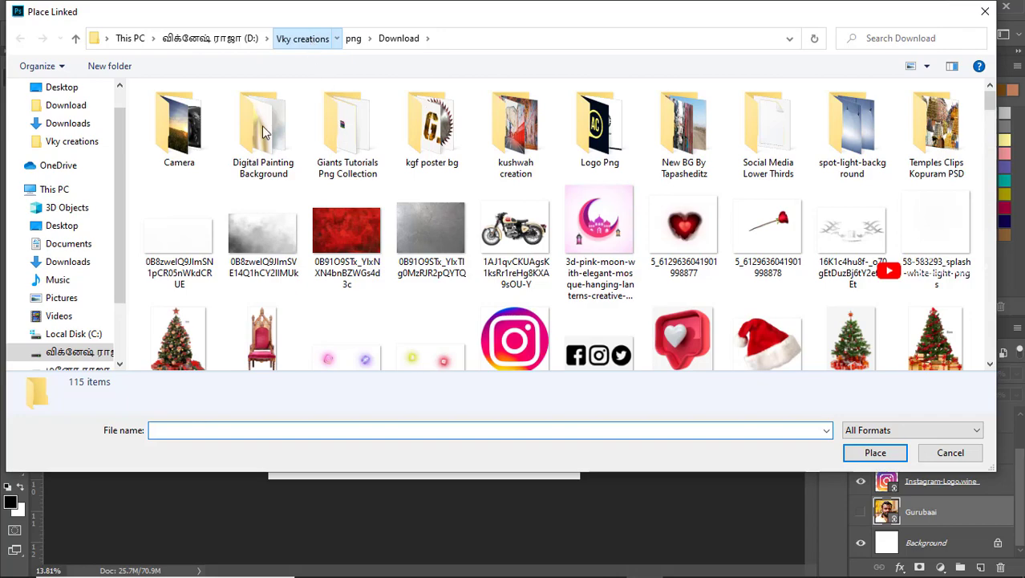
left_click(301, 37)
key("Return")
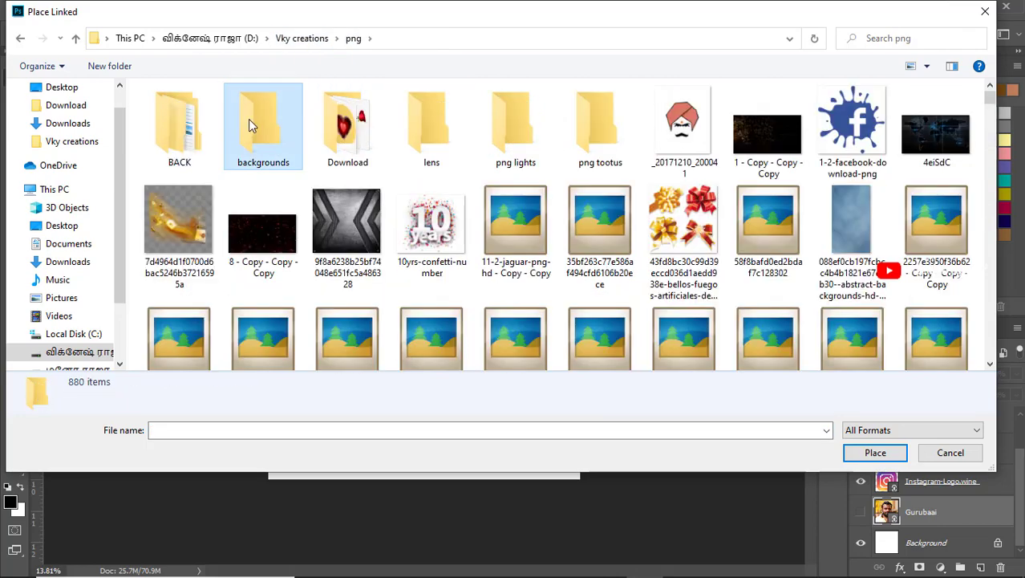
double_click(253, 121)
left_click(268, 137)
key("Return")
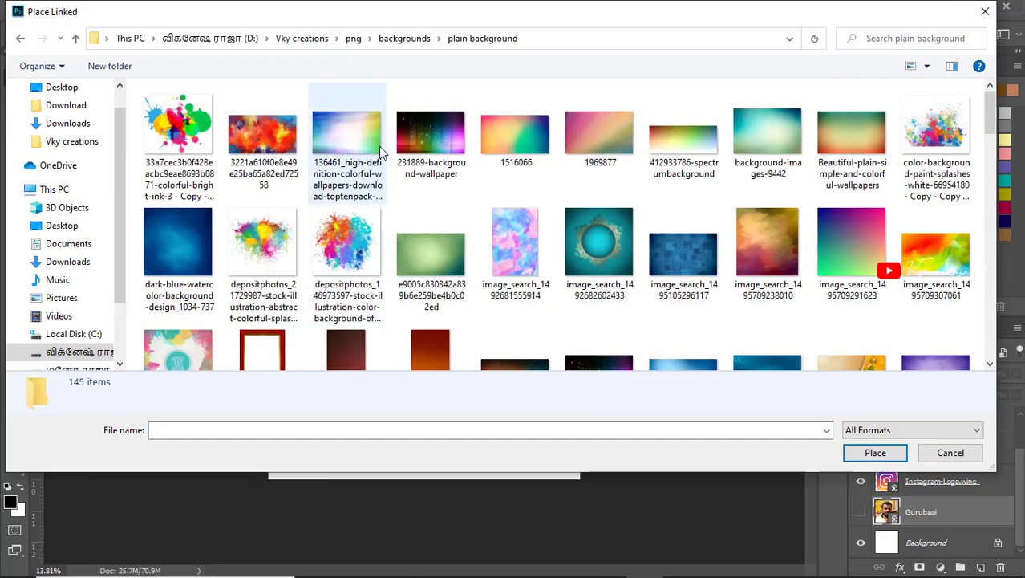
double_click(348, 132)
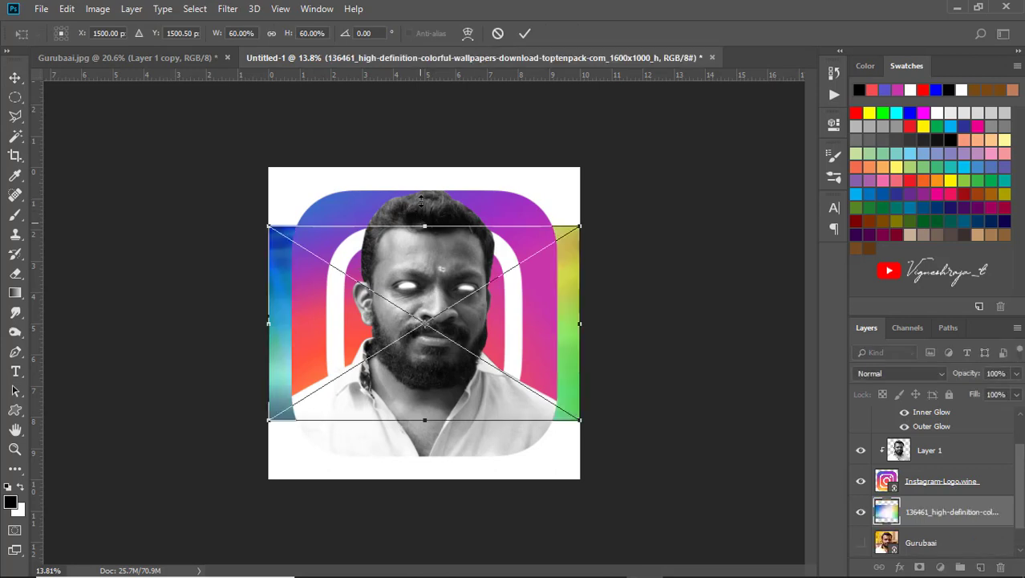
Stretch the wallpaper to fill the square canvas, commit it and rasterize the layer
left_click_drag(424, 225, 424, 167)
left_click(523, 32)
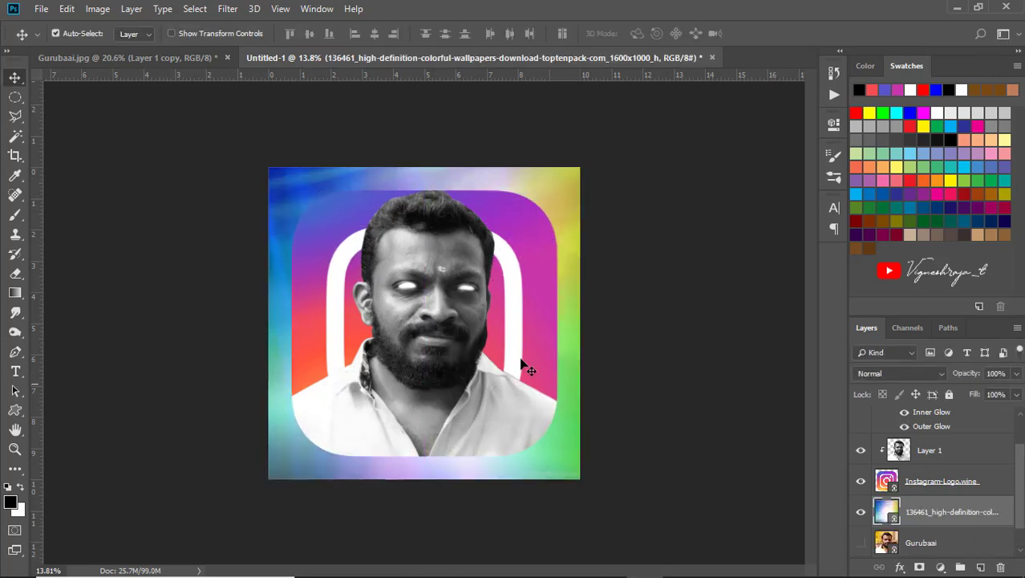
key("ctrl+plus")
key("e")
left_click(465, 305)
Desaturate the gradient wallpaper layer to grey via Image > Adjustments > Desaturate, then zoom in
left_click(485, 239)
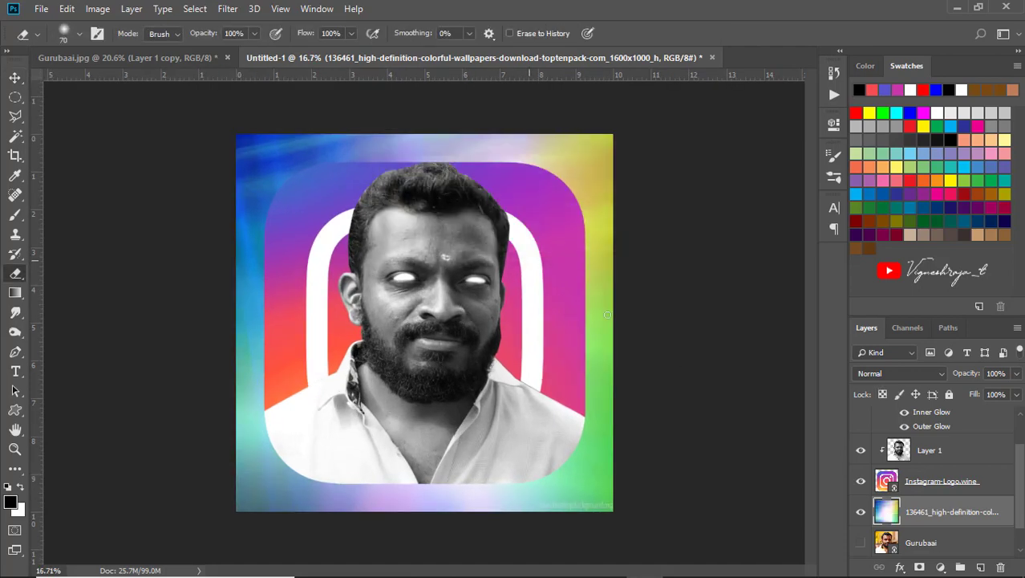
left_click(108, 10)
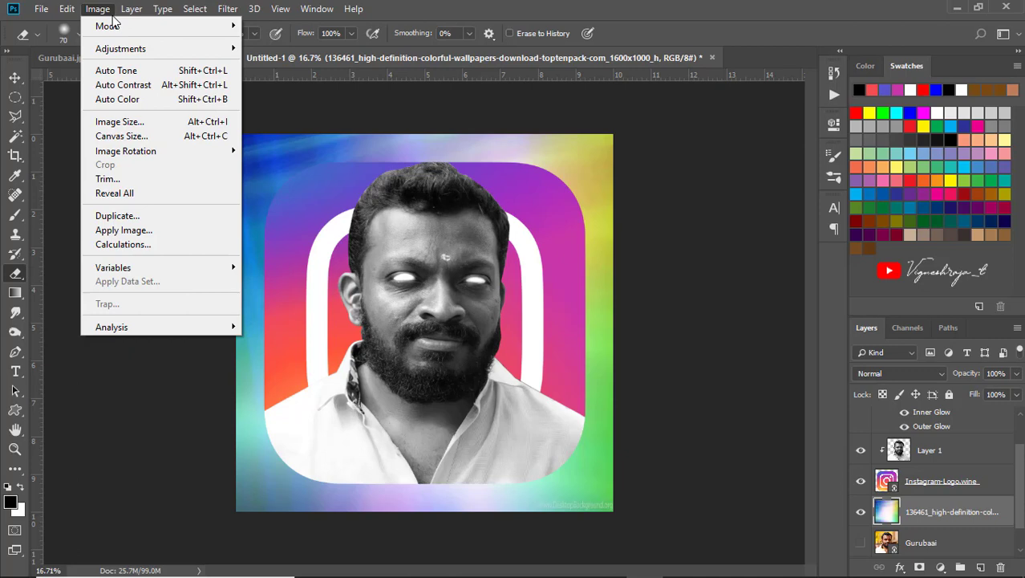
left_click(542, 230)
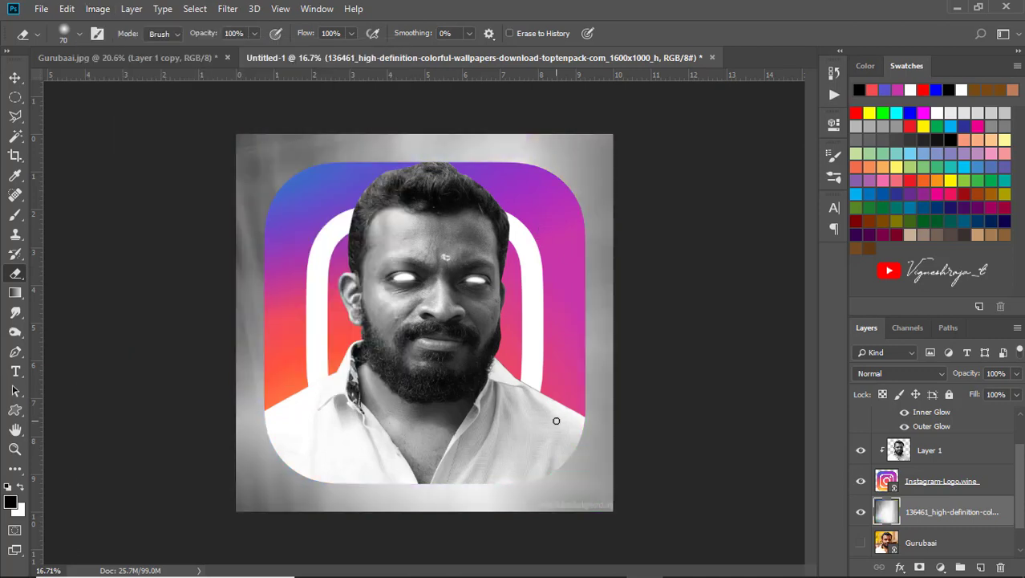
key("ctrl+plus")
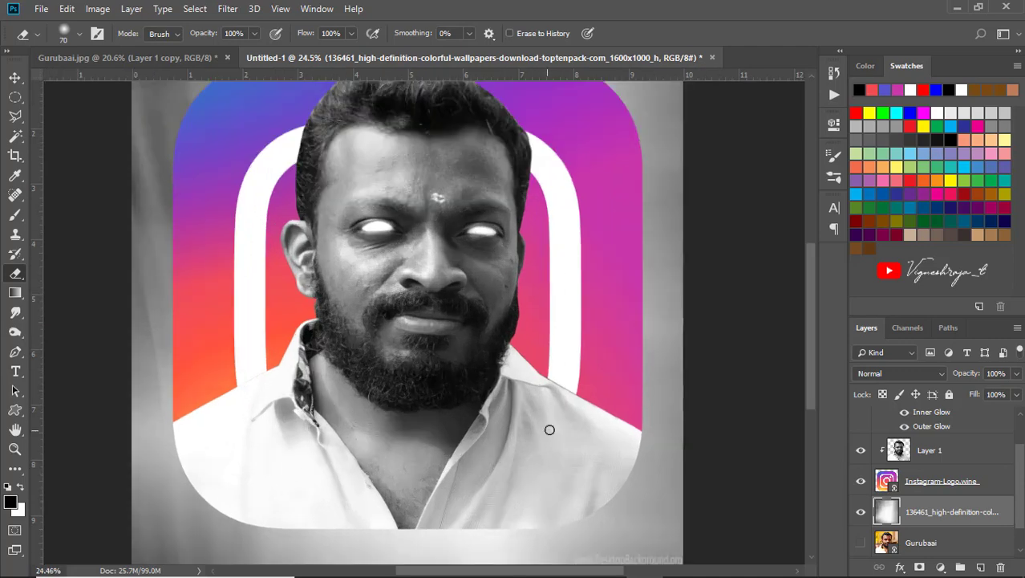
scroll(549, 428, "up", 1)
Add a new Layer 3 above Layer 1 and make it a clipping mask
scroll(336, 396, "up", 3)
left_click(944, 457)
left_click(981, 568)
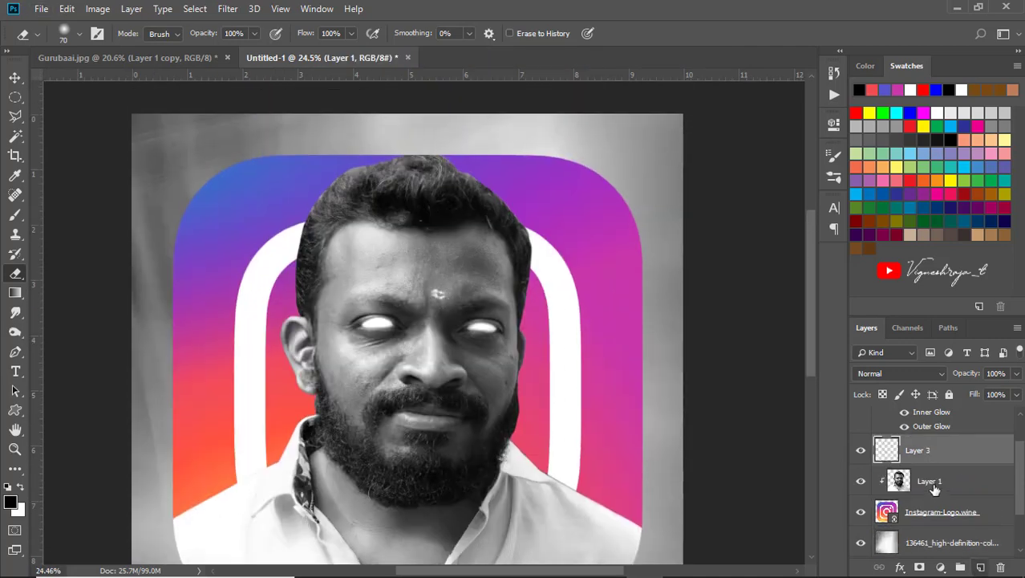
right_click(930, 450)
left_click(867, 265)
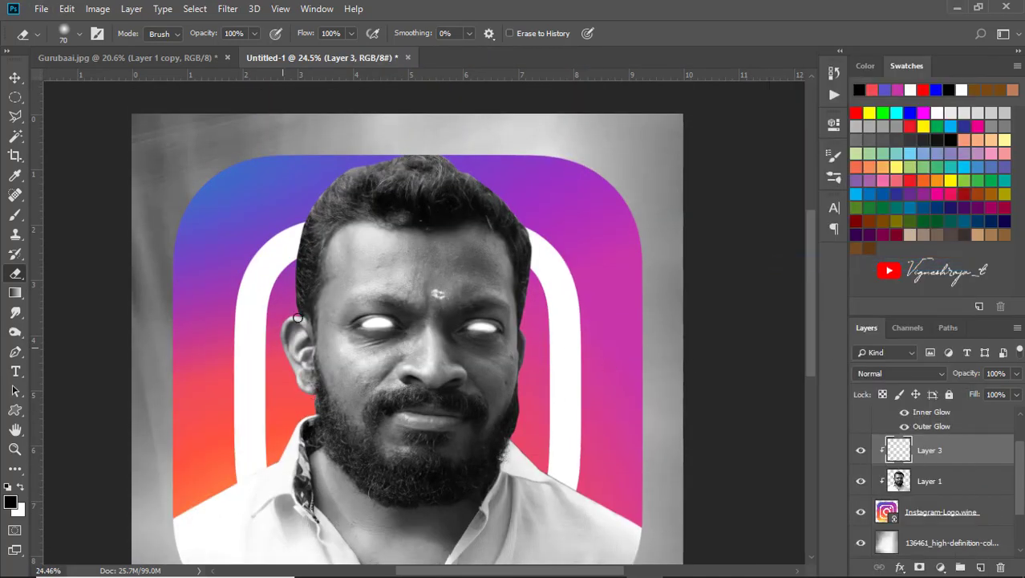
scroll(297, 318, "up", 1)
Start shrinking Layer 1 to about 97.6%, then cancel the transform
left_click(948, 489)
key("ctrl+t")
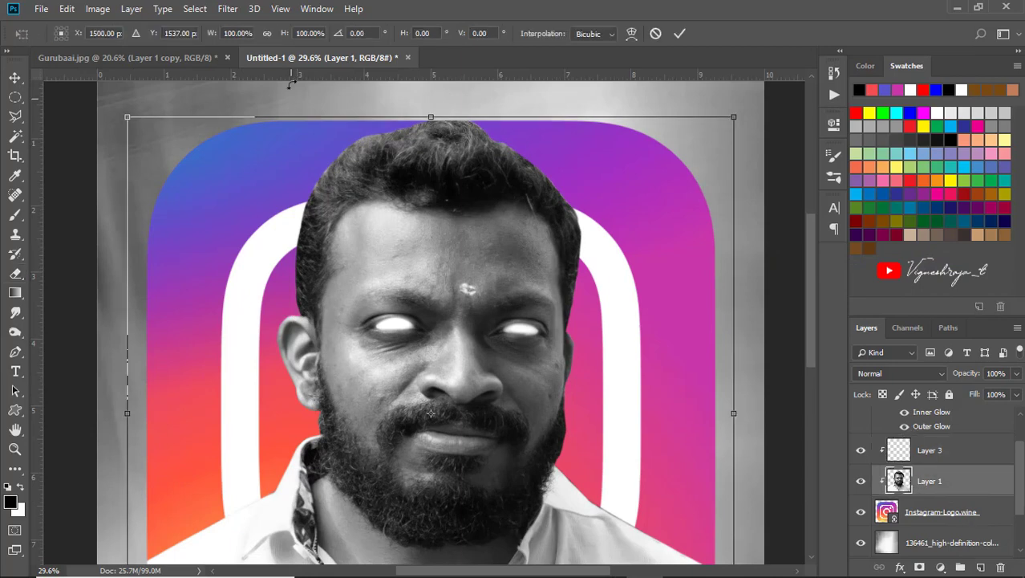
left_click_drag(734, 116, 720, 131)
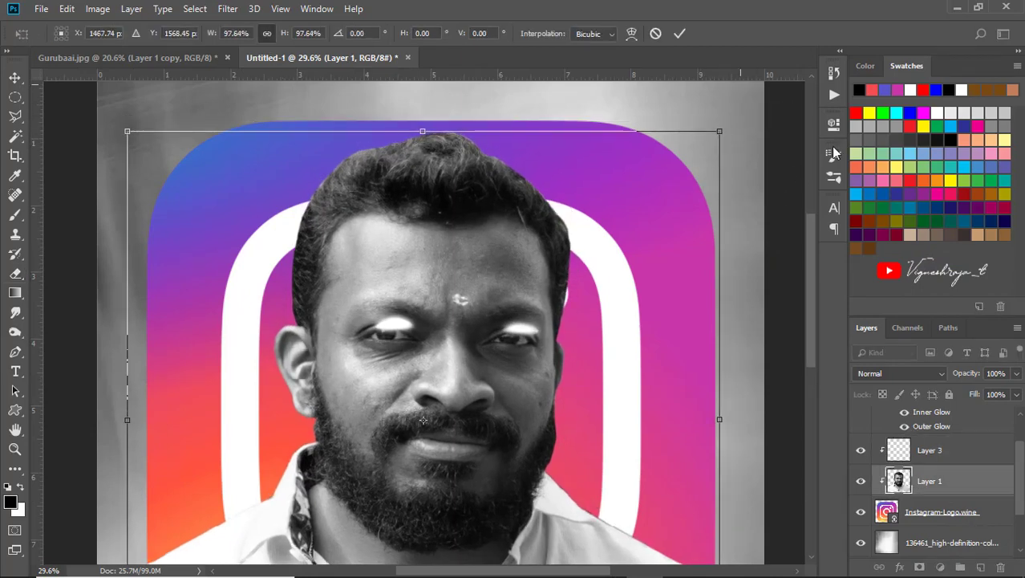
left_click(655, 33)
key("e")
scroll(955, 481, "up", 2)
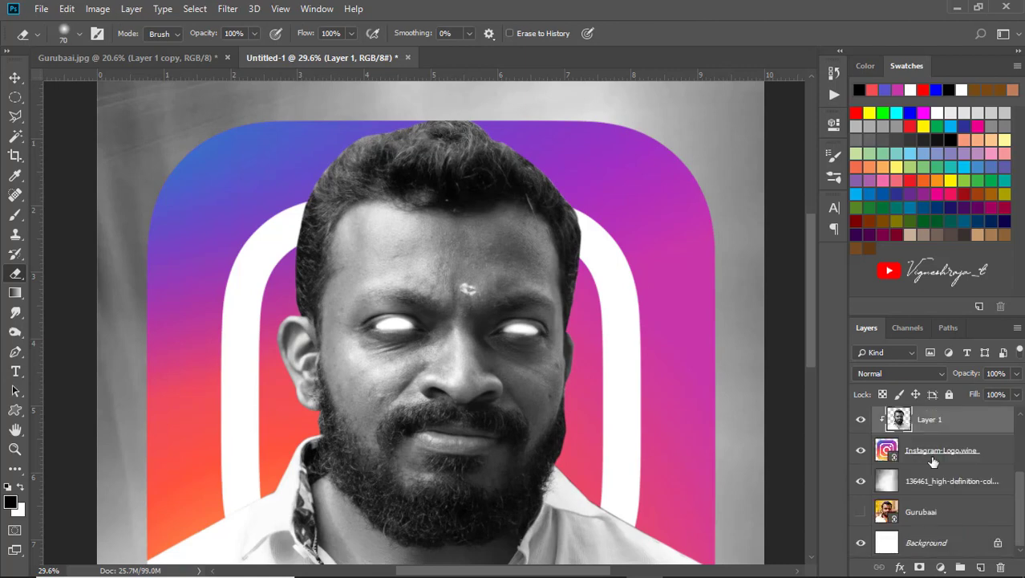
scroll(940, 532, "down", 2)
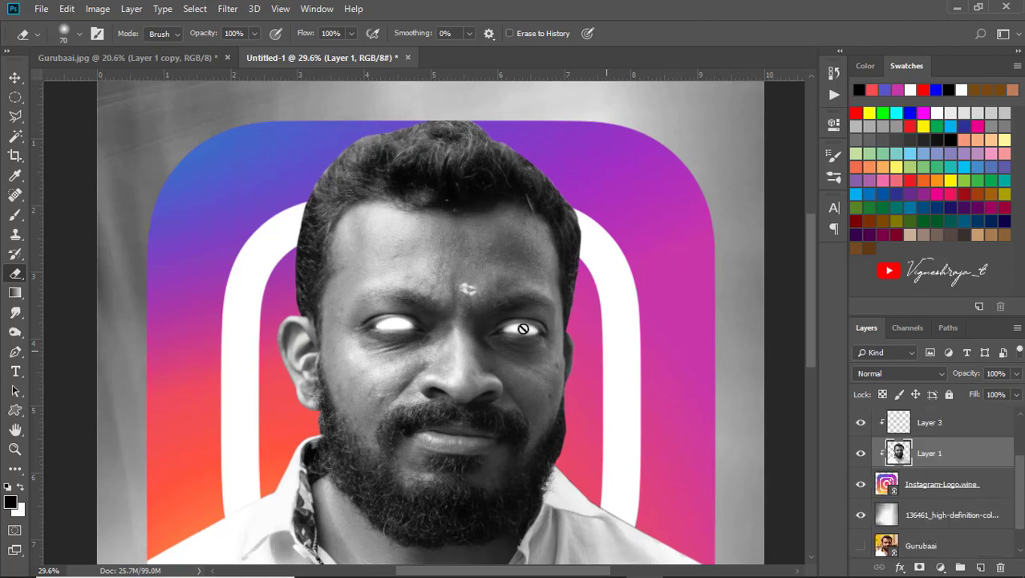
Select the empty Layer 3 and switch to the Brush tool
key("alt+bracketleft")
scroll(524, 328, "down", 2)
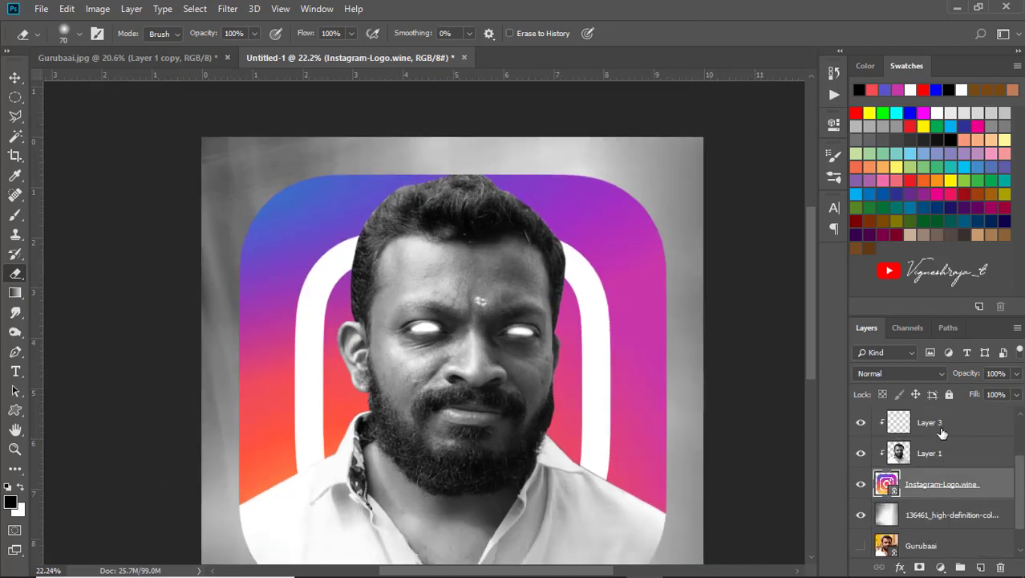
left_click(943, 433)
key("b")
scroll(312, 298, "up", 2)
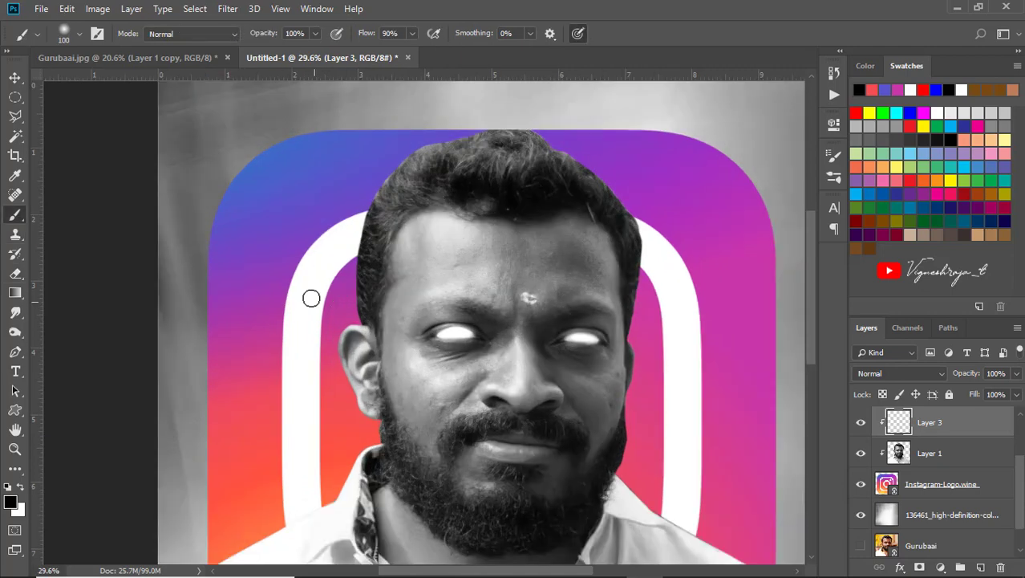
With a 250 px brush on Layer 3, paint logo-sampled pink, purple and red-orange strokes
left_click(647, 354, "alt")
key("bracketright")
key("bracketright")
key("bracketright")
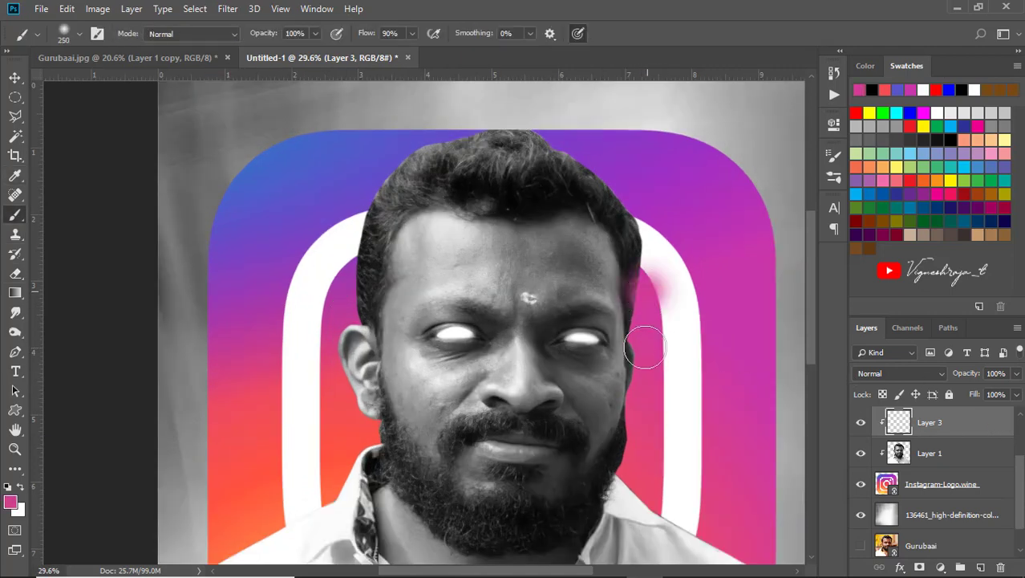
left_click_drag(665, 277, 653, 474)
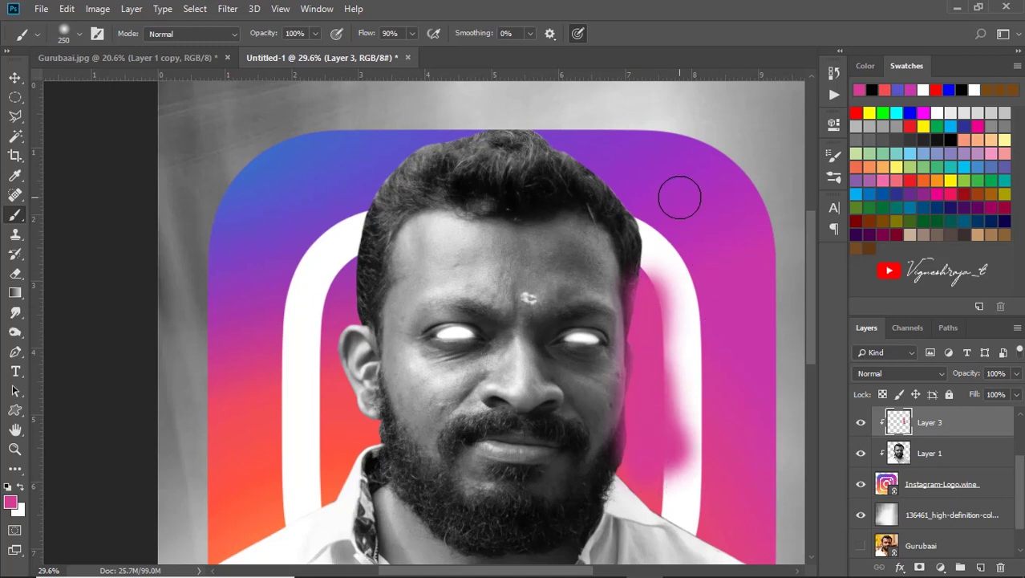
left_click(620, 177, "alt")
left_click_drag(609, 193, 662, 254)
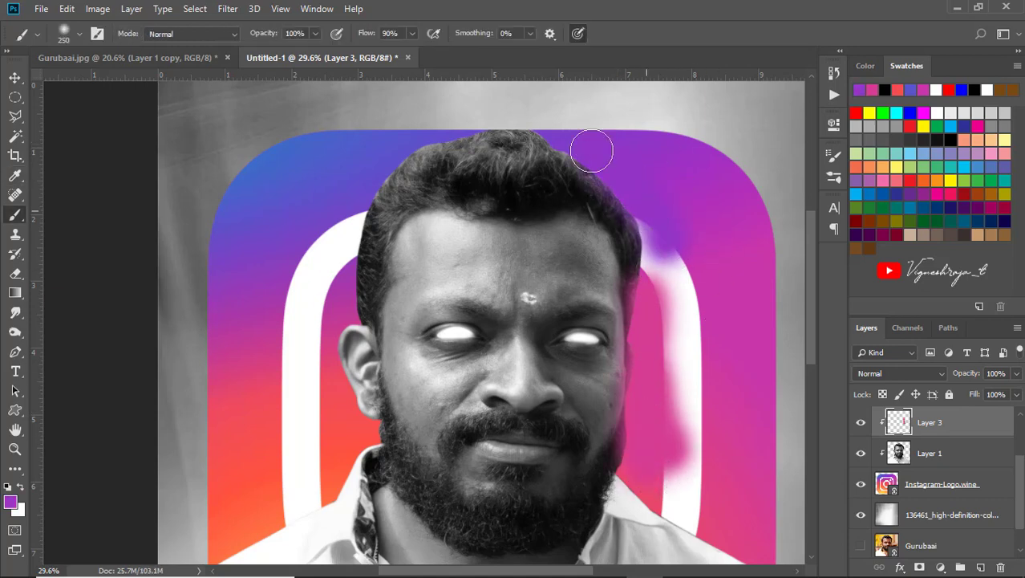
left_click(361, 151, "alt")
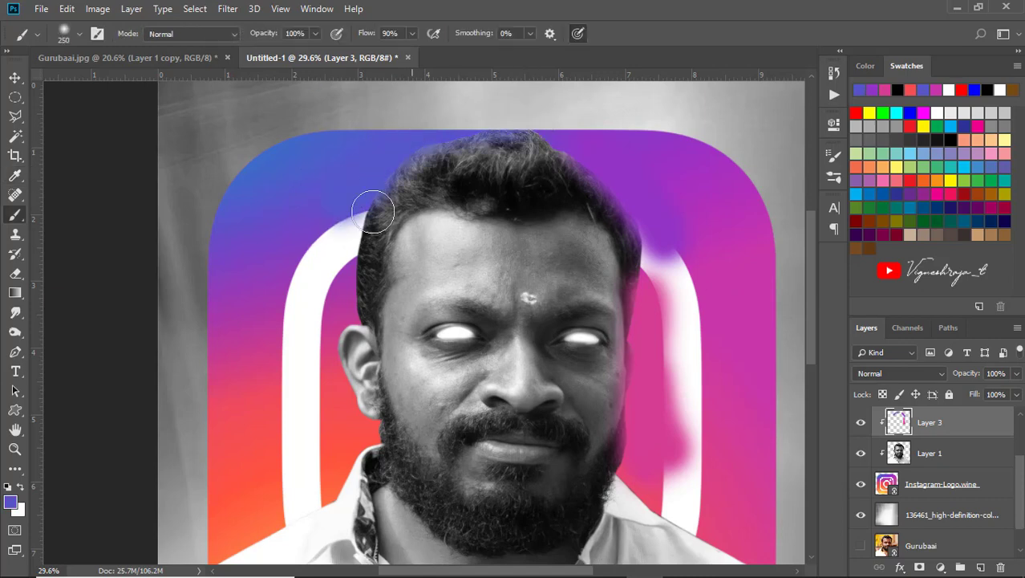
left_click(347, 255, "alt")
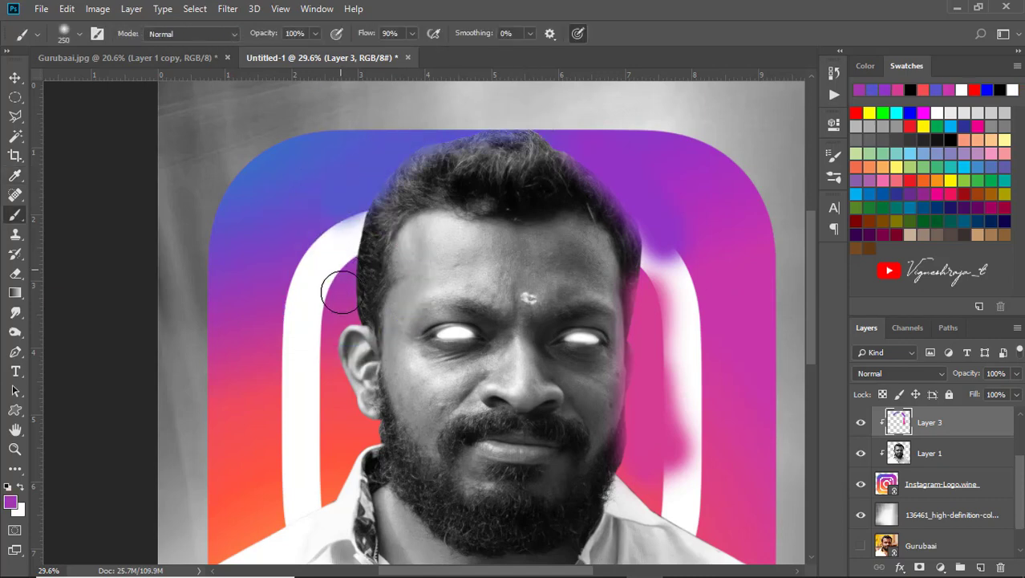
mouse_move(341, 265)
left_mouse_down()
mouse_move(333, 414)
mouse_move(325, 296)
left_mouse_up()
left_click(334, 414, "alt")
Release and re-clip Layer 3 to the photo, then try Overlay blending and undo it
scroll(554, 345, "down", 1)
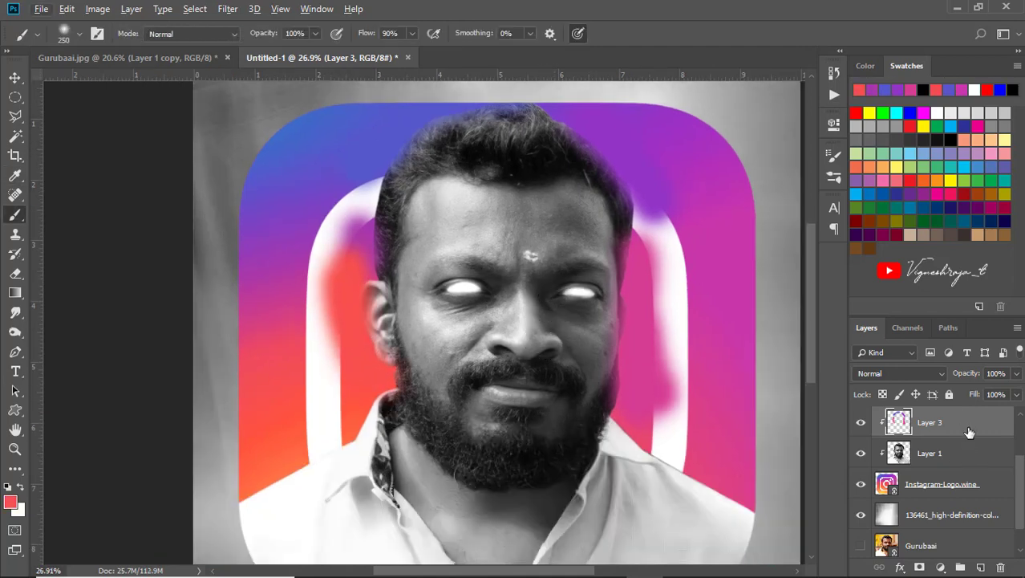
right_click(970, 463)
left_click(810, 265)
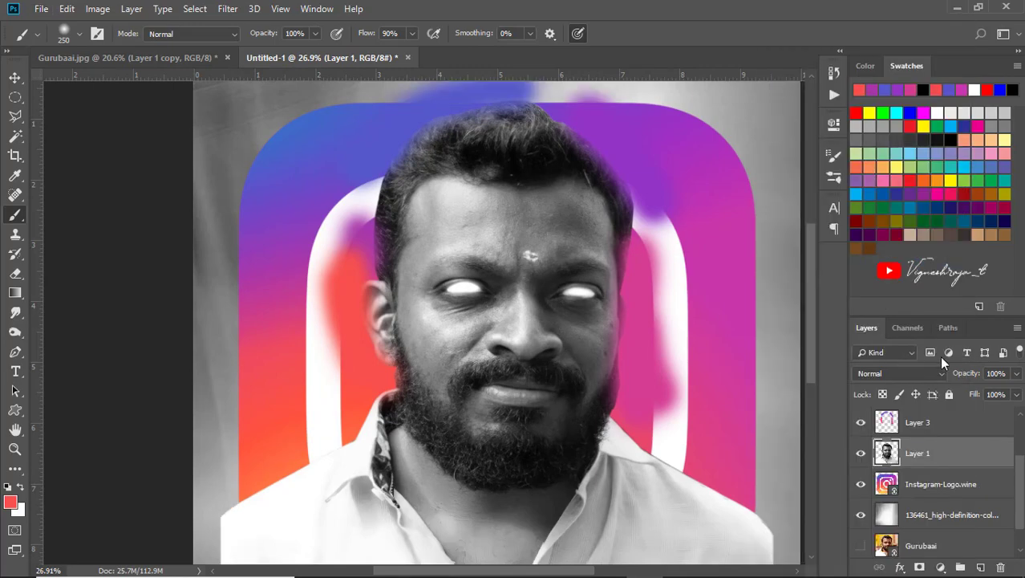
right_click(959, 426)
left_click(834, 265)
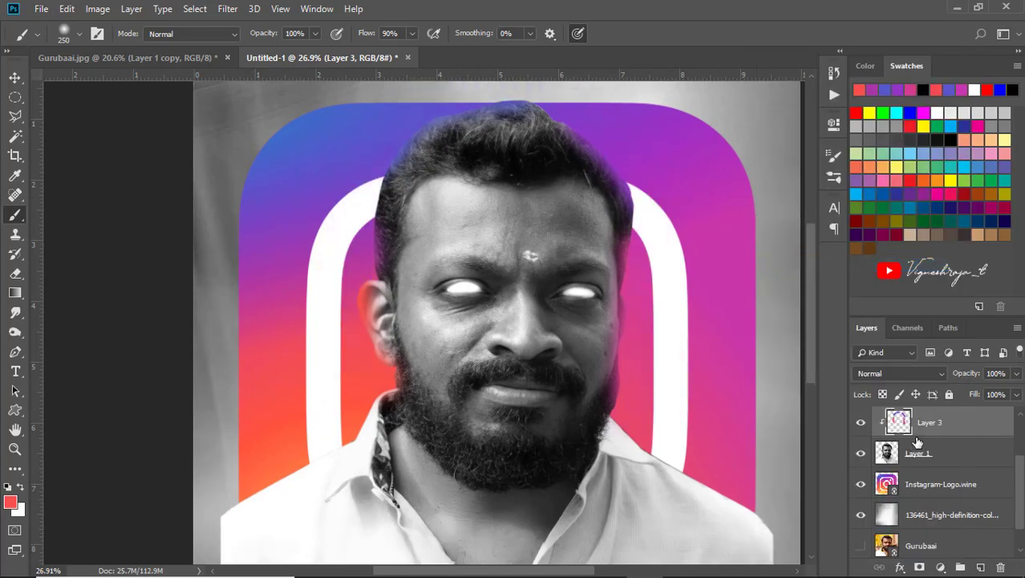
left_click(899, 373)
left_click(915, 174)
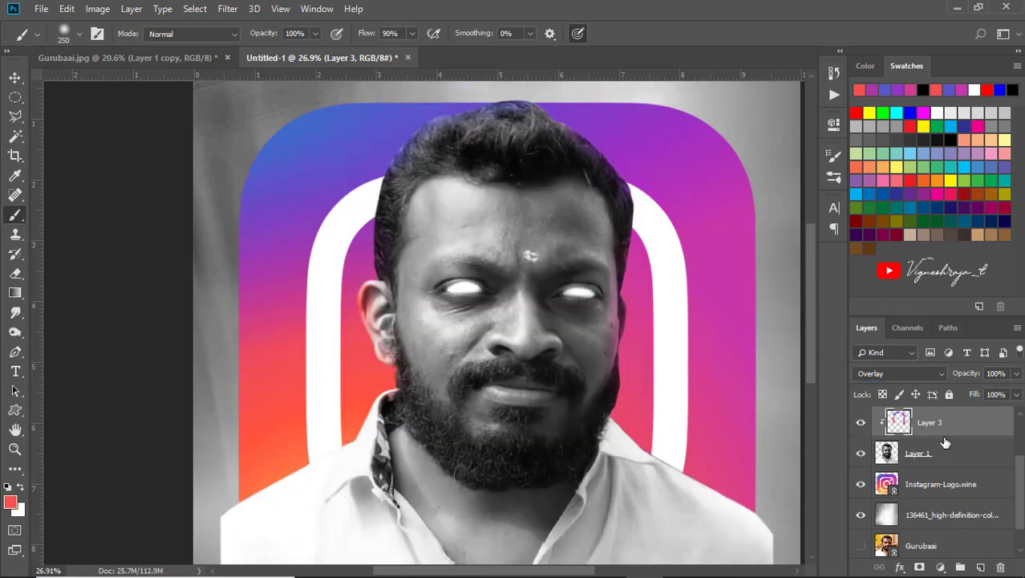
key("ctrl+z")
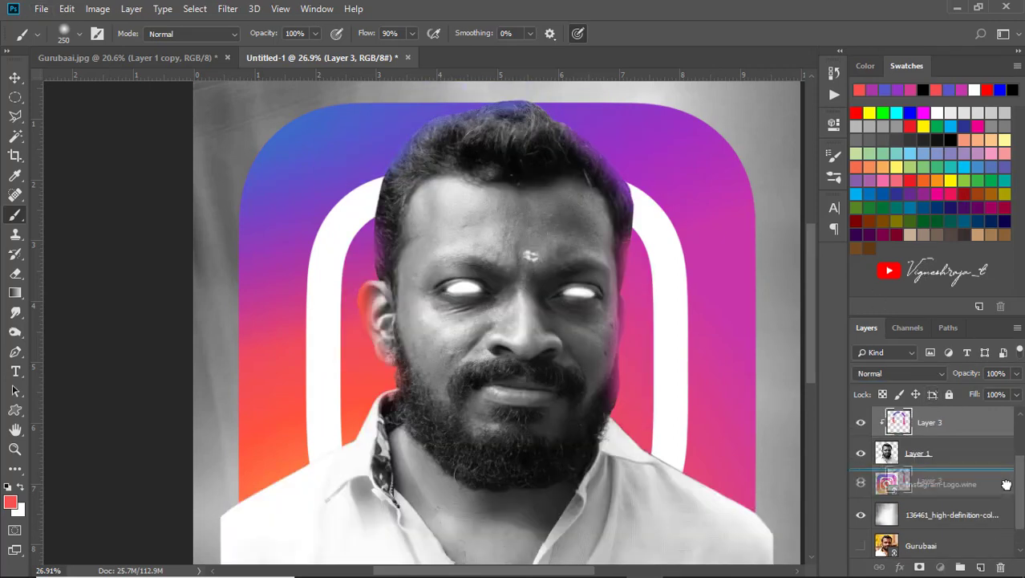
Delete Layer 3 and load the Instagram logo's rounded-square selection
left_click_drag(968, 422, 1001, 568)
scroll(577, 324, "down", 2)
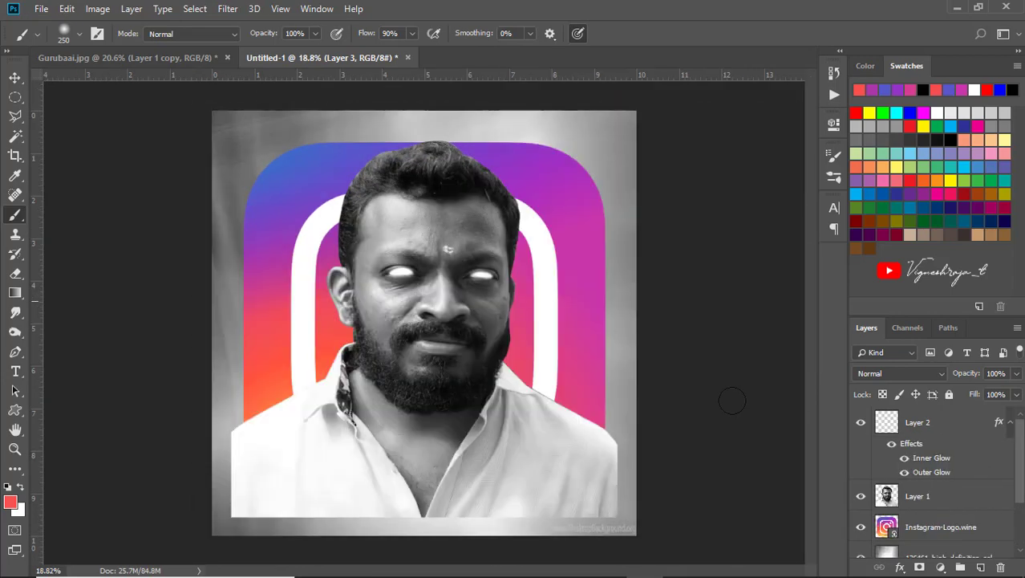
left_click(887, 525, "ctrl")
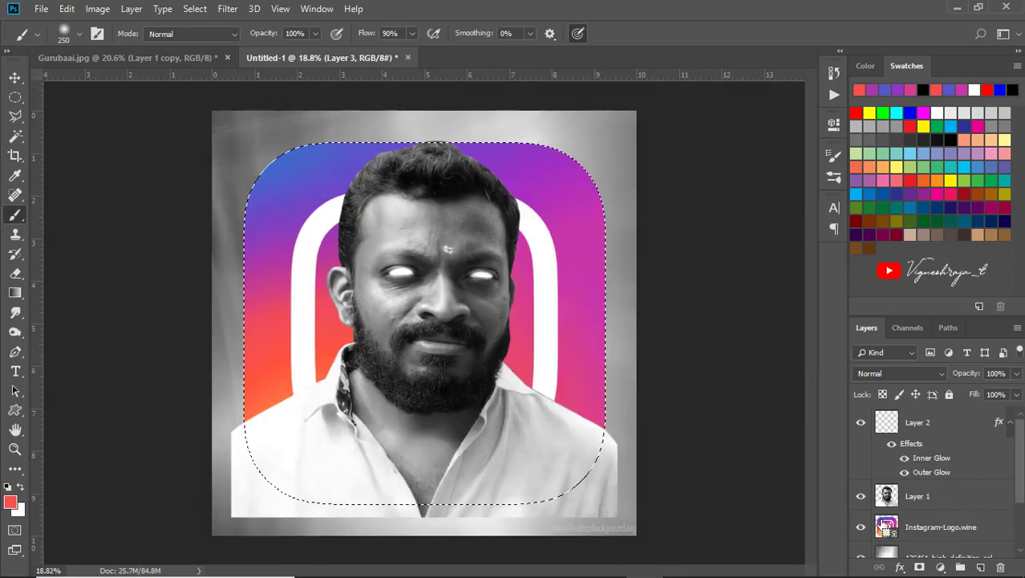
key("l")
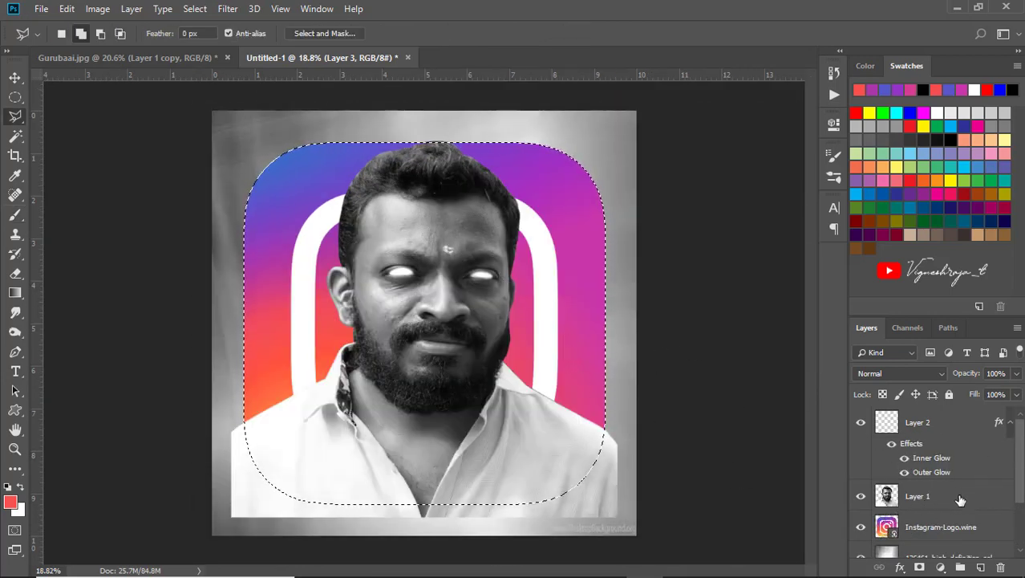
left_click(961, 496)
key("ctrl+t")
left_click(656, 34)
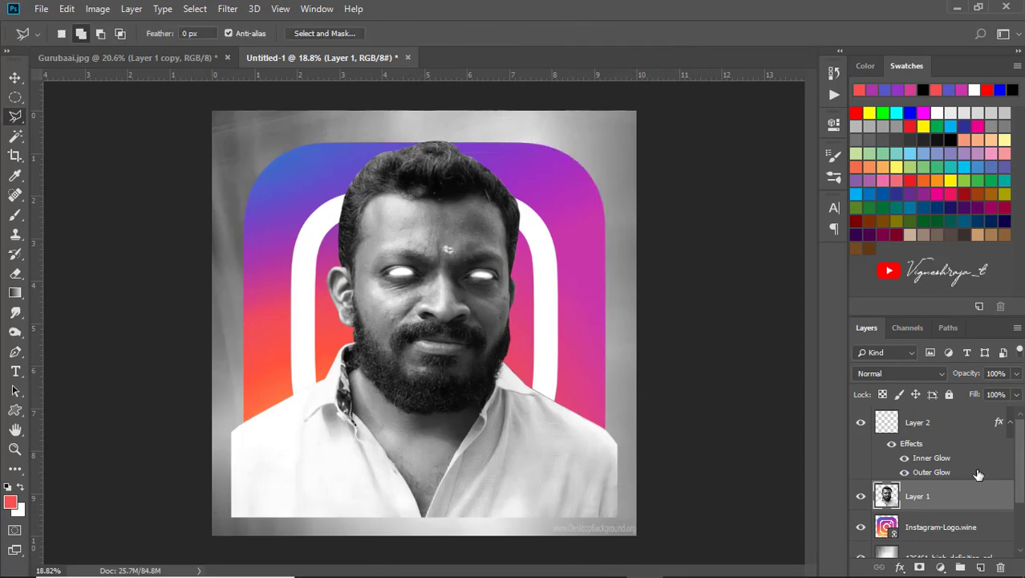
Scale the man's photo and glow layers together to 93.5%
scroll(955, 482, "down", 3)
scroll(935, 465, "up", 3)
left_click(939, 423, "ctrl")
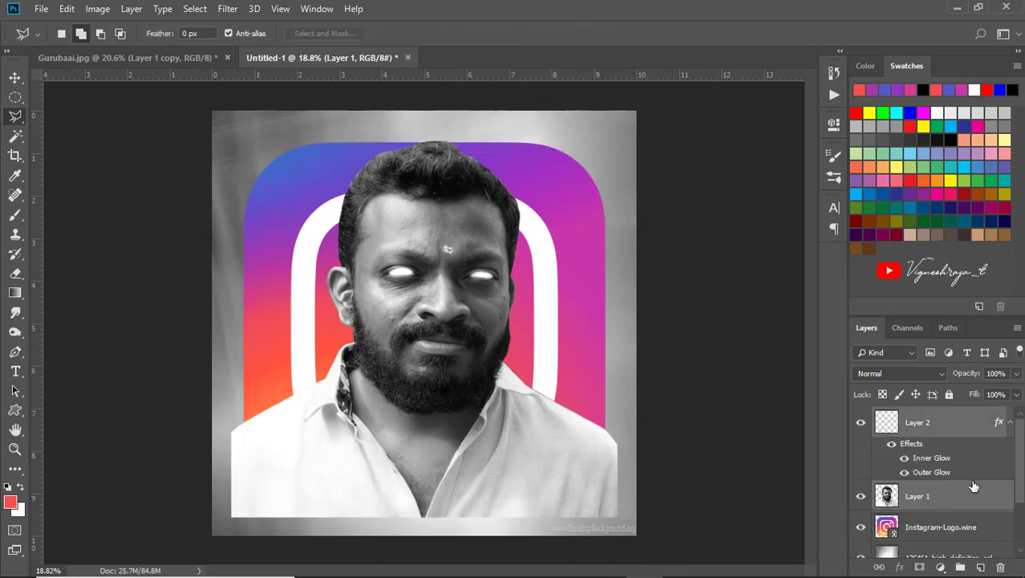
key("ctrl+t")
left_click_drag(617, 140, 604, 151)
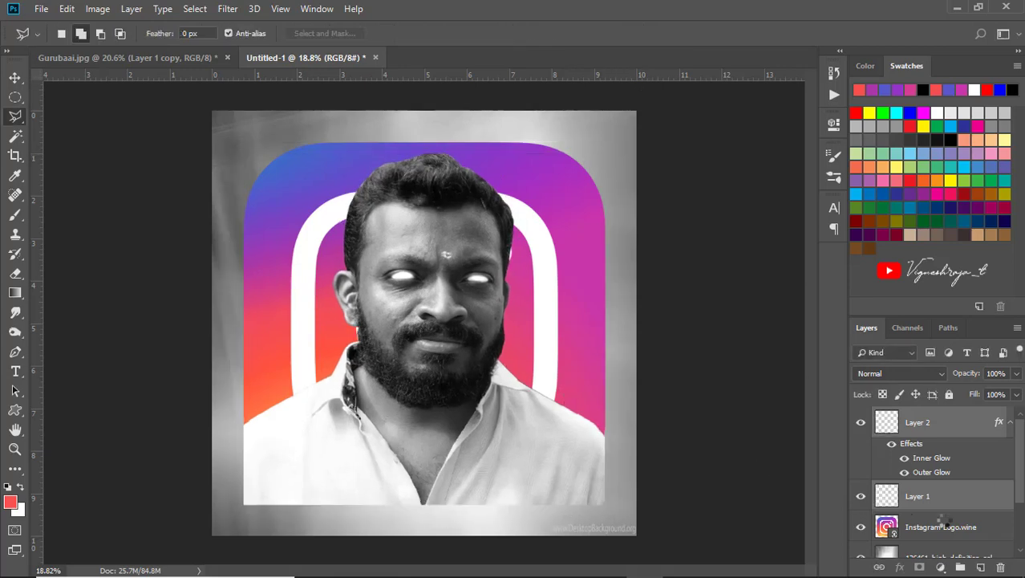
left_click(921, 501)
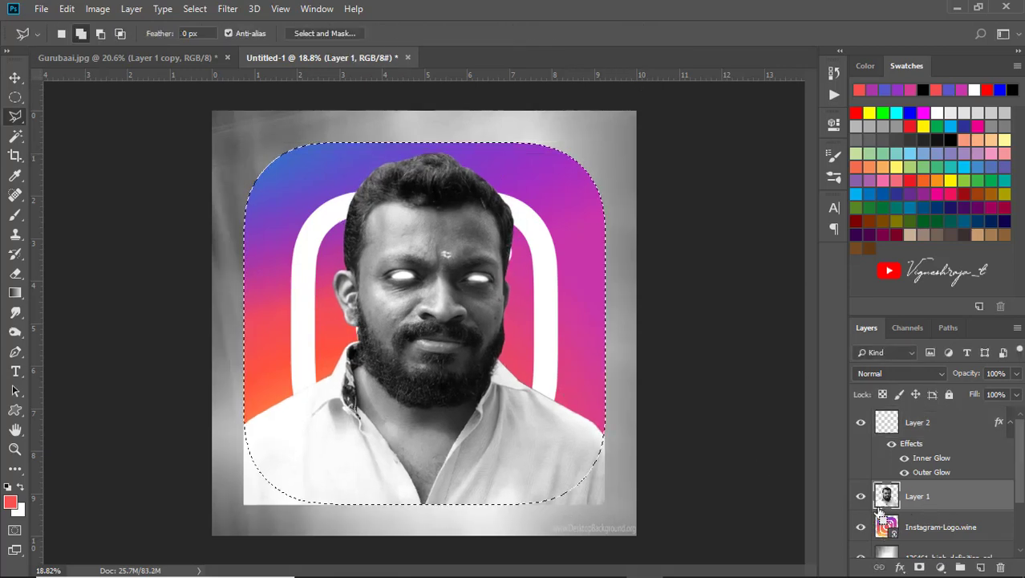
Invert the logo selection and prepare a 1000 px eraser on the photo layer
right_click(431, 117)
left_click(469, 135)
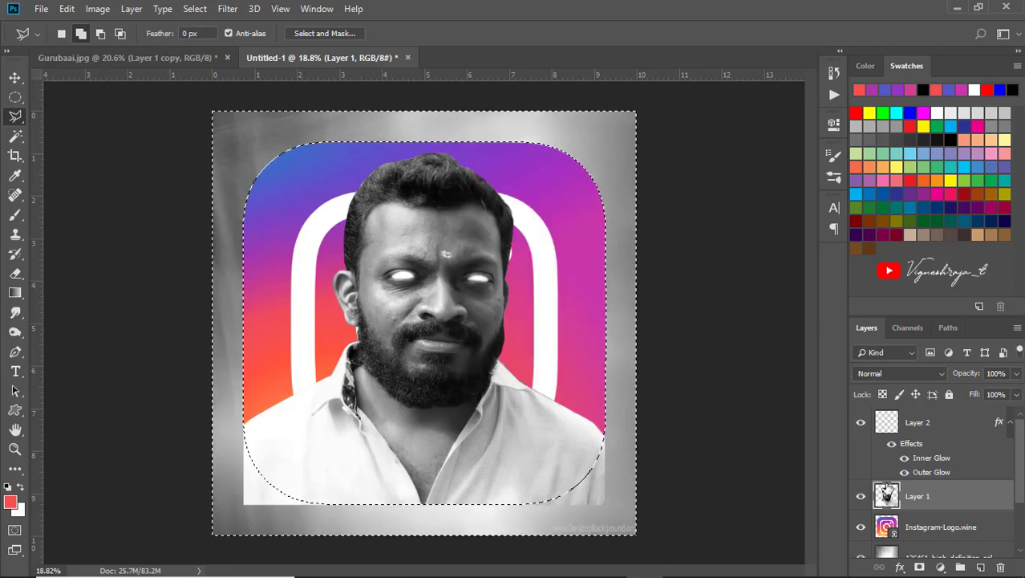
left_click(923, 522)
key("e")
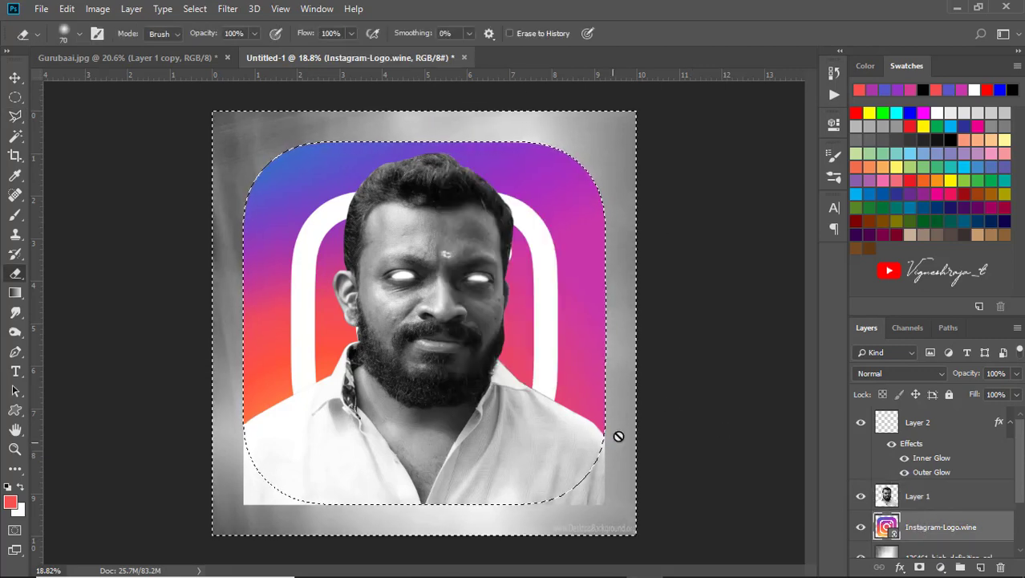
left_click(931, 497)
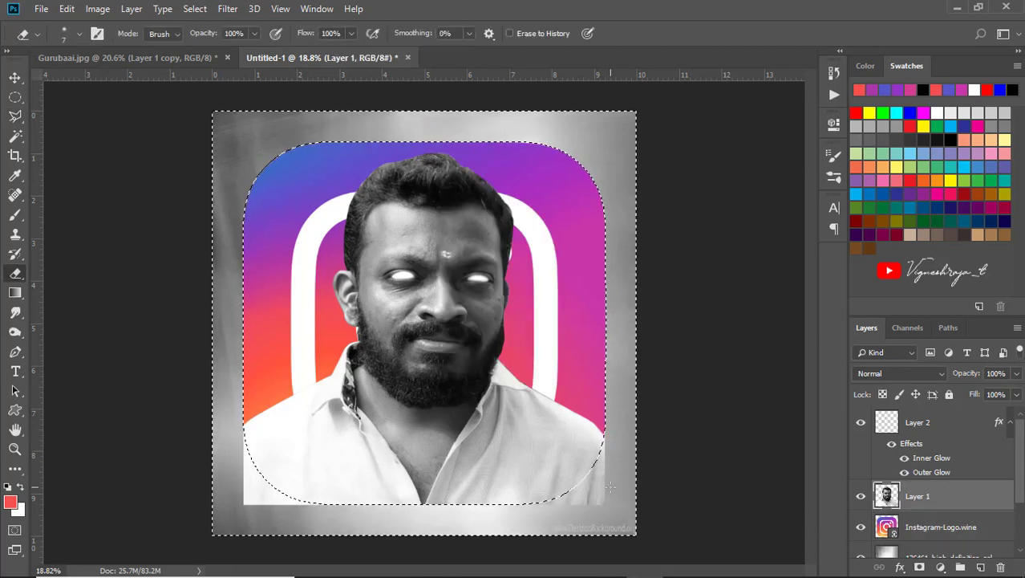
key("bracketright")
key("bracketright")
key("bracketright")
key("bracketright")
key("bracketright")
key("bracketright")
key("bracketright")
key("bracketright")
key("bracketright")
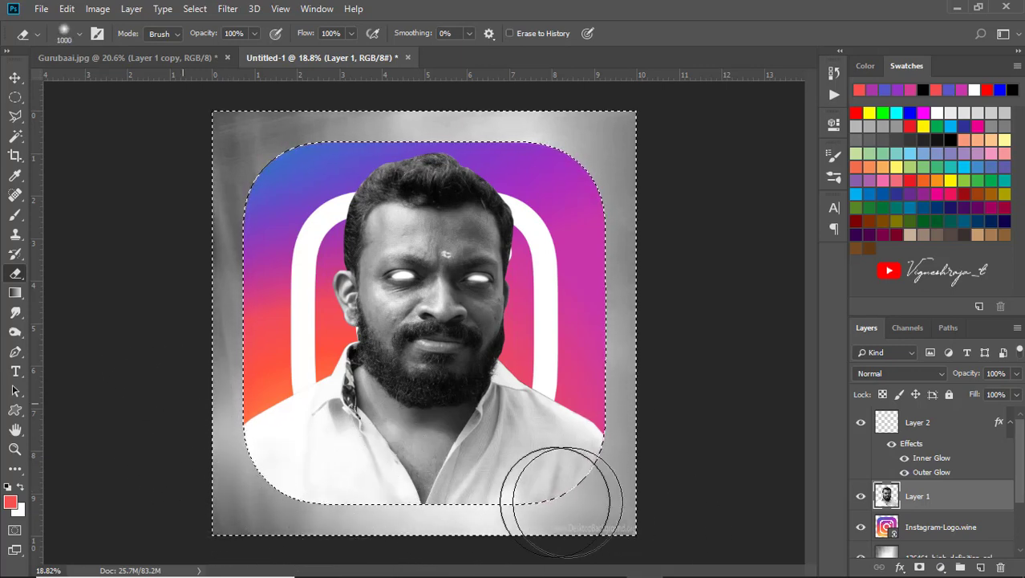
Add a new Layer 4 clipped to the man's photo and set it to Overlay blending
left_click(14, 78)
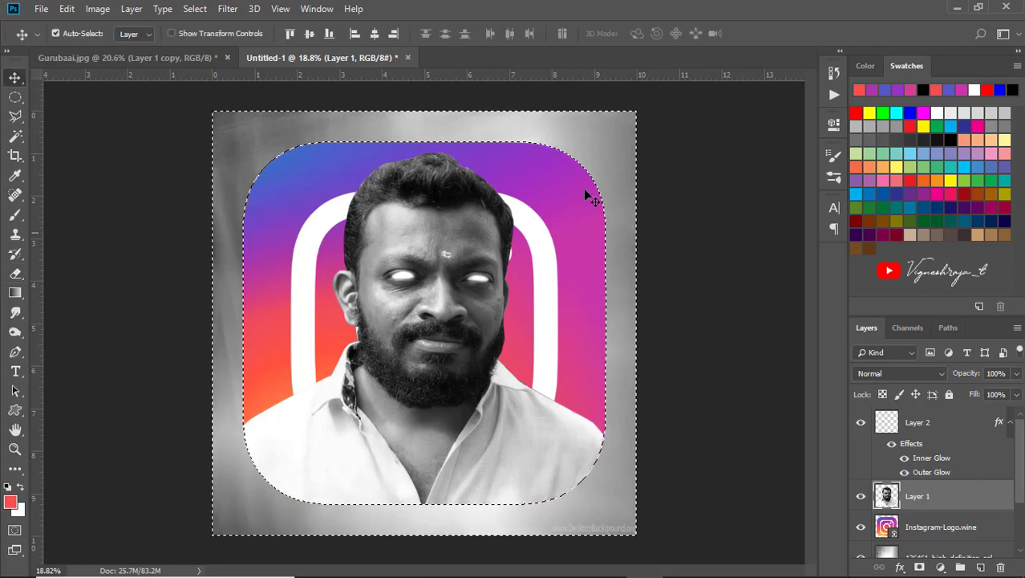
left_click(928, 428)
left_click(918, 496)
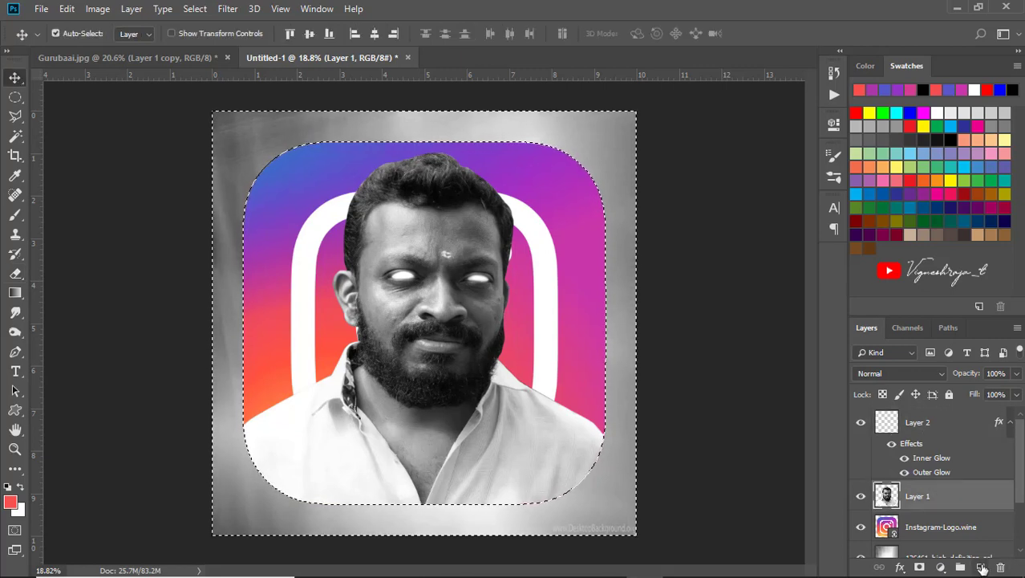
left_click(982, 567)
right_click(931, 496)
left_click(811, 266)
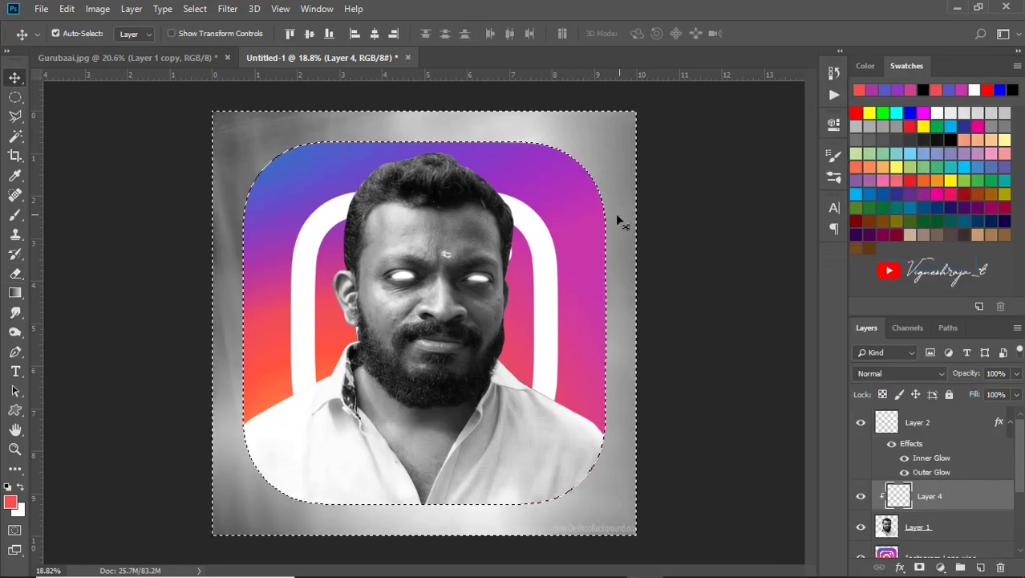
scroll(498, 160, "up", 3)
left_click(899, 373)
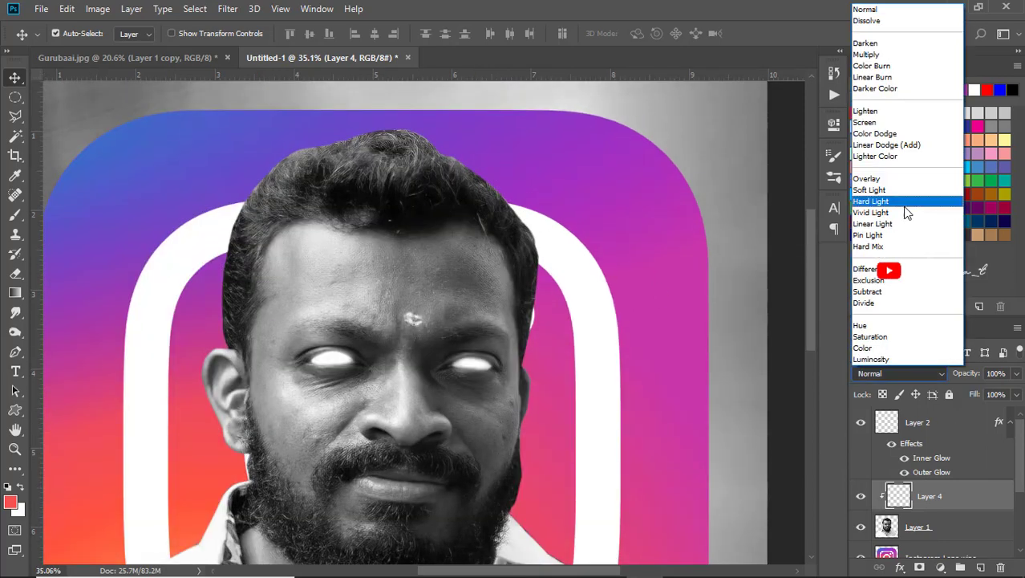
left_click(883, 183)
With a 600 px brush, paint pink on the shirt and purple across the top of the hair
left_click(915, 90)
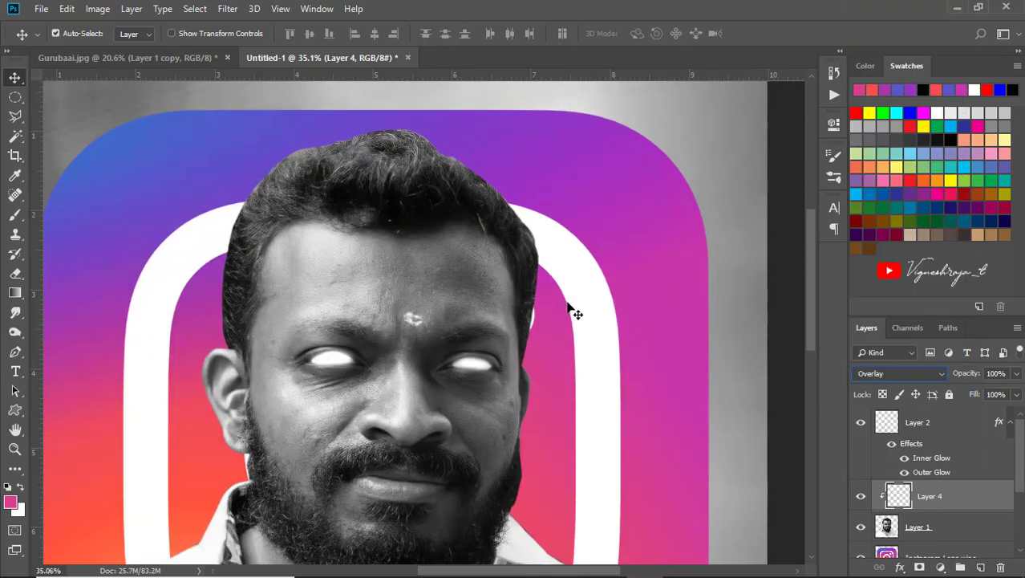
left_click(13, 216)
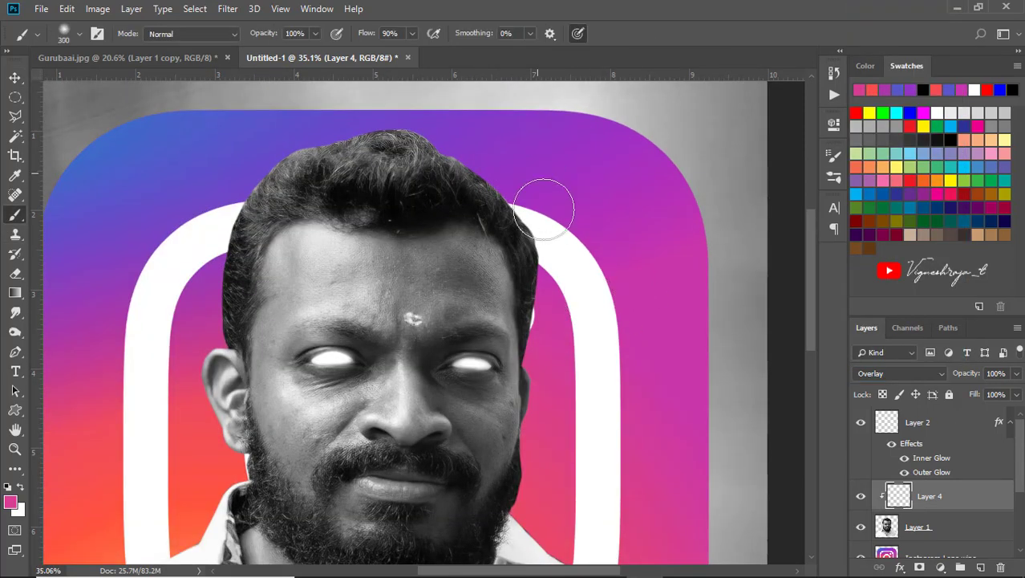
key("bracketright")
key("bracketright")
key("bracketright")
left_click_drag(598, 425, 538, 216)
scroll(592, 397, "down", 2)
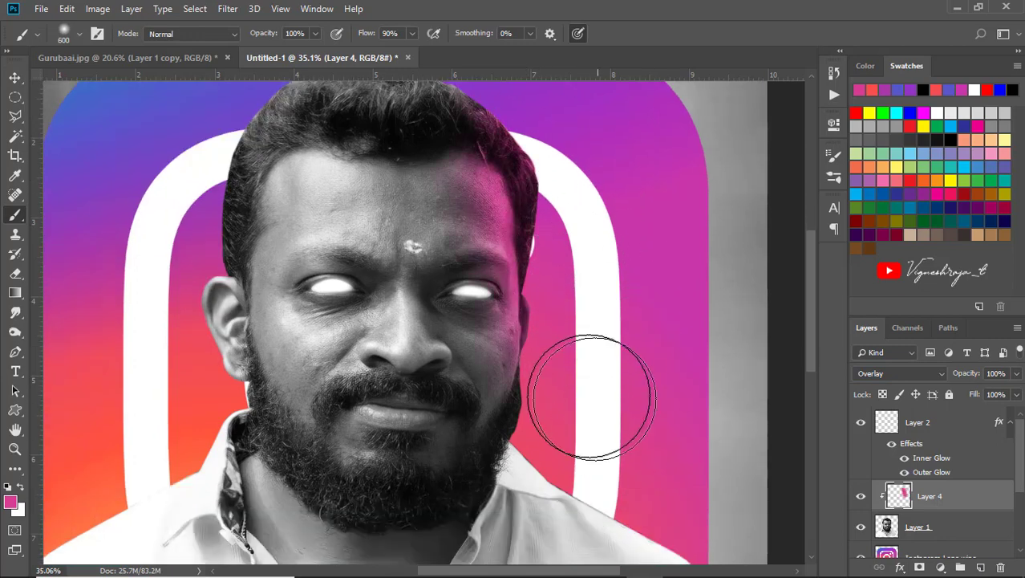
left_click(556, 385, "alt")
left_click_drag(558, 449, 654, 514)
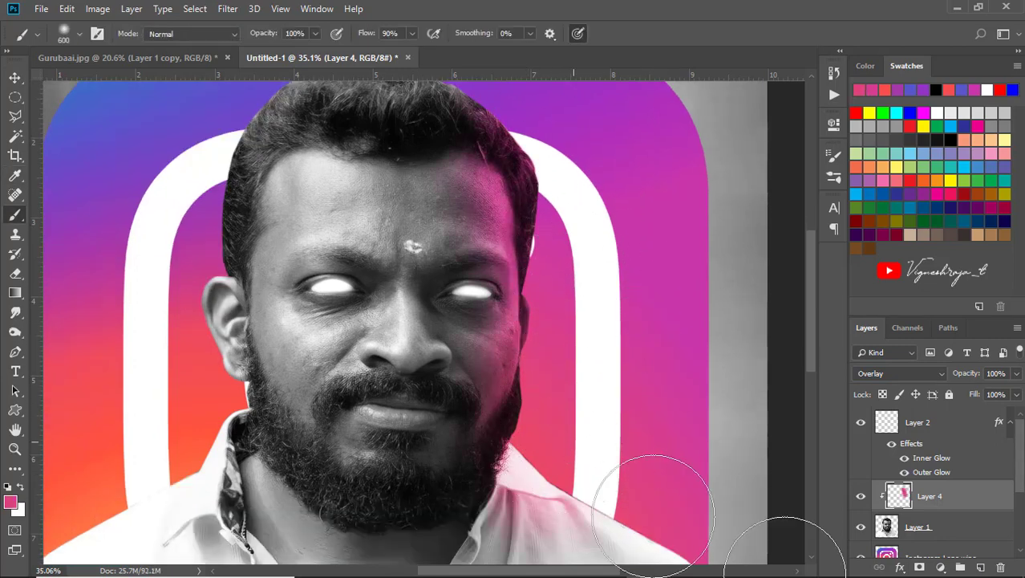
scroll(473, 233, "up", 3)
left_click(456, 154, "alt")
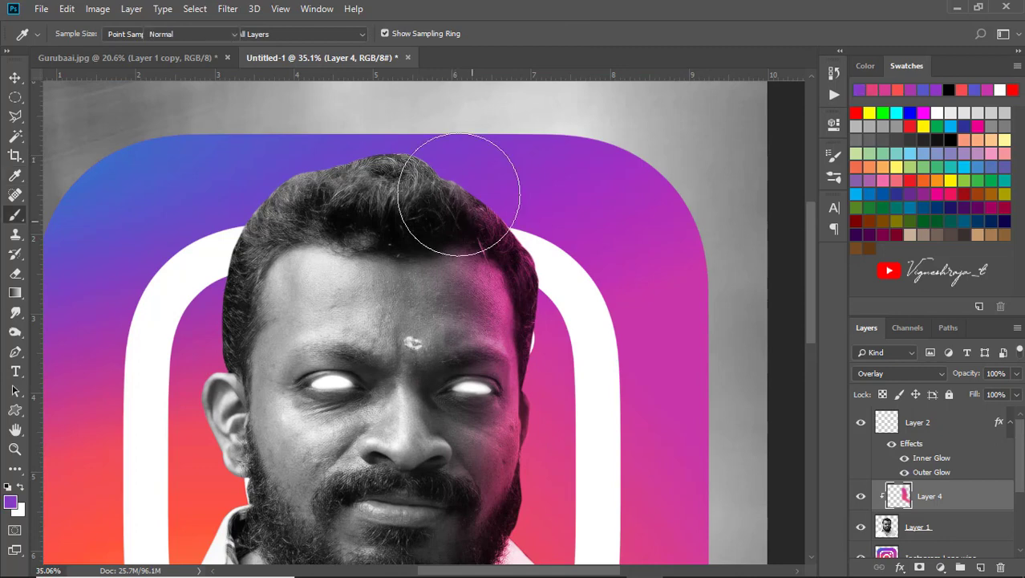
left_click_drag(354, 117, 450, 140)
Tint the left hair bluish-purple, the ear and beard red-orange, and the temple magenta
left_click(274, 192, "alt")
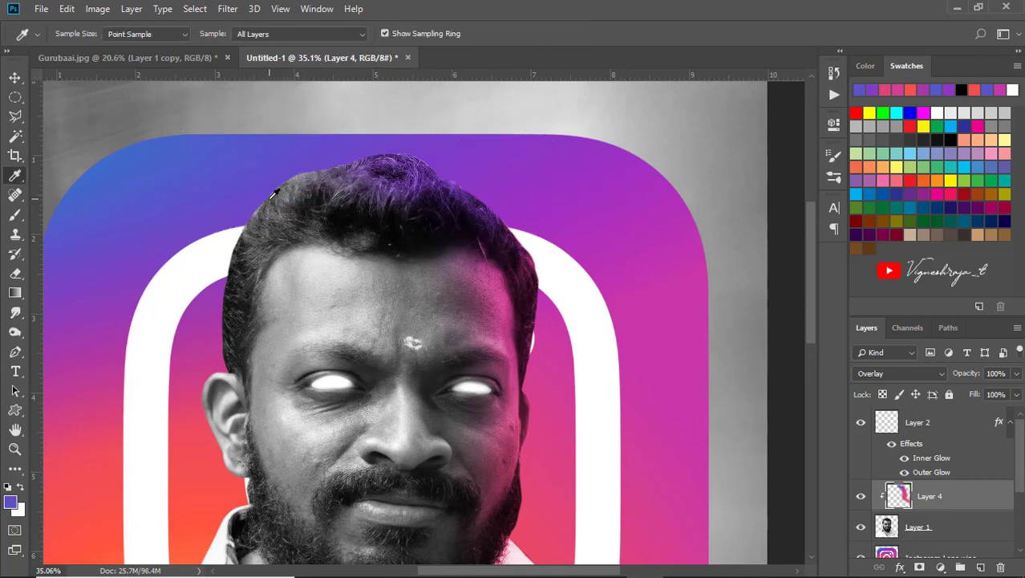
mouse_move(274, 192)
left_mouse_down()
mouse_move(224, 202)
mouse_move(218, 473)
left_mouse_up()
left_click(199, 319, "alt")
scroll(201, 245, "down", 3)
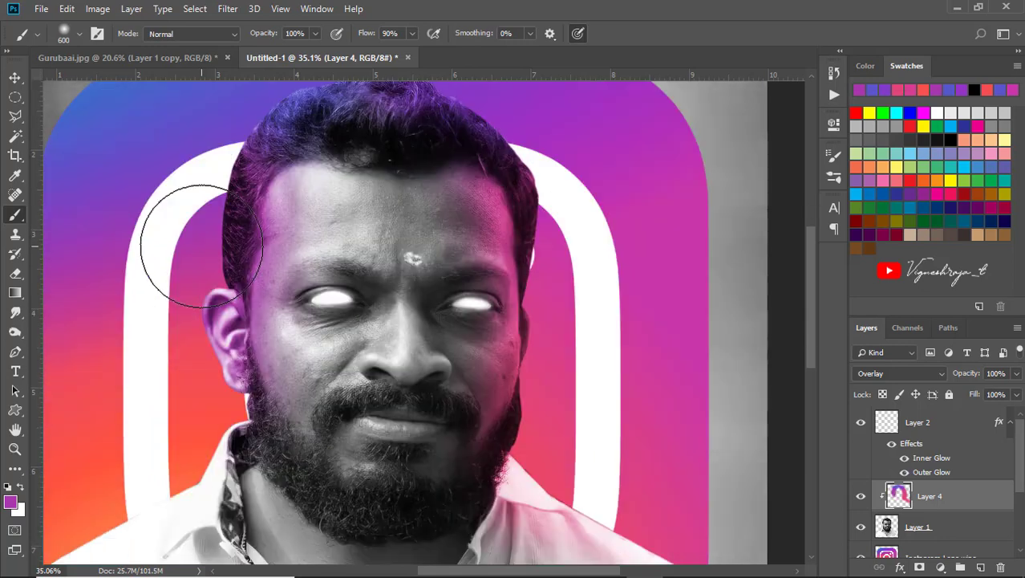
left_click(202, 392, "alt")
left_click_drag(202, 335, 262, 447)
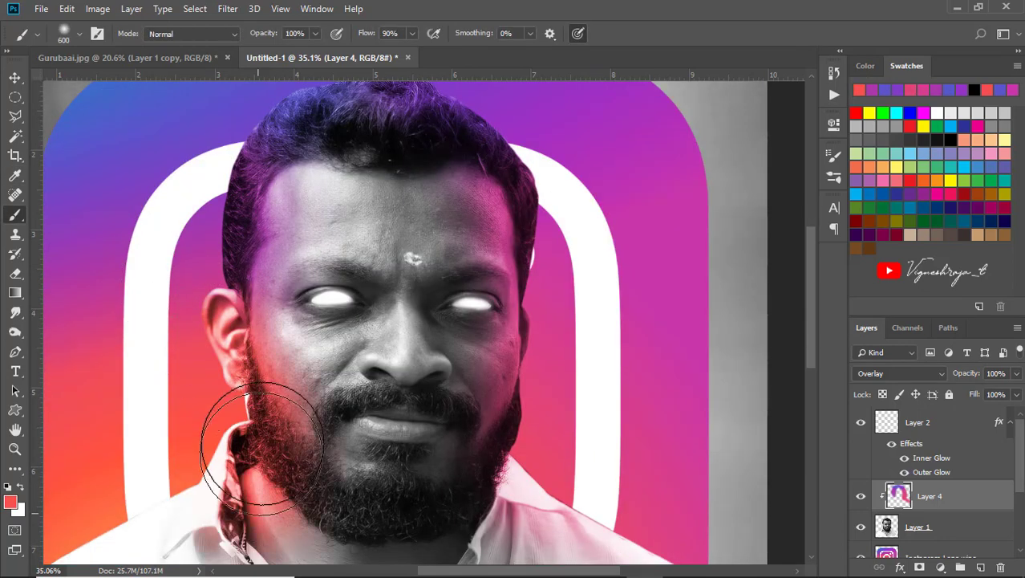
left_click_drag(233, 241, 264, 192)
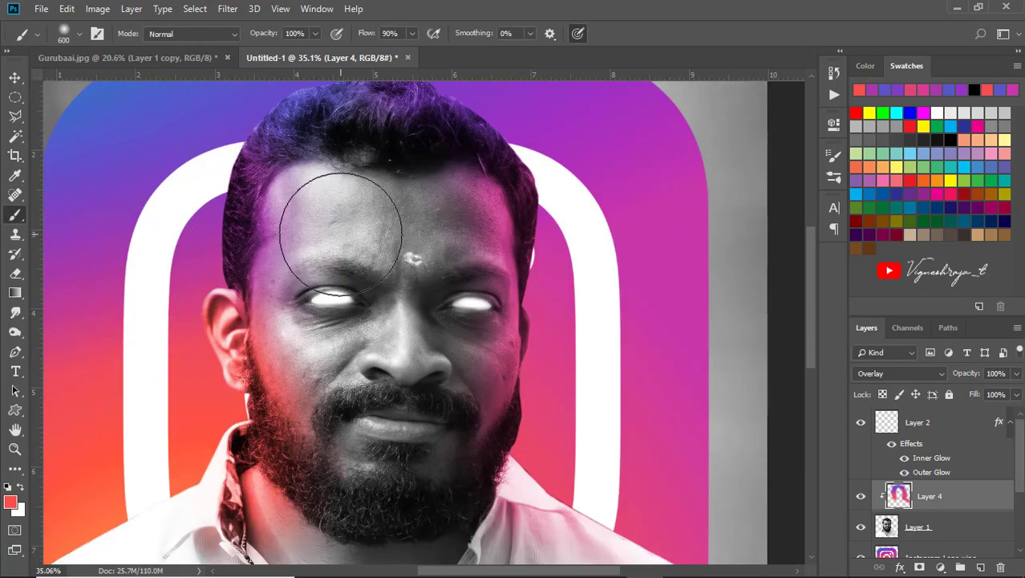
scroll(353, 221, "down", 3)
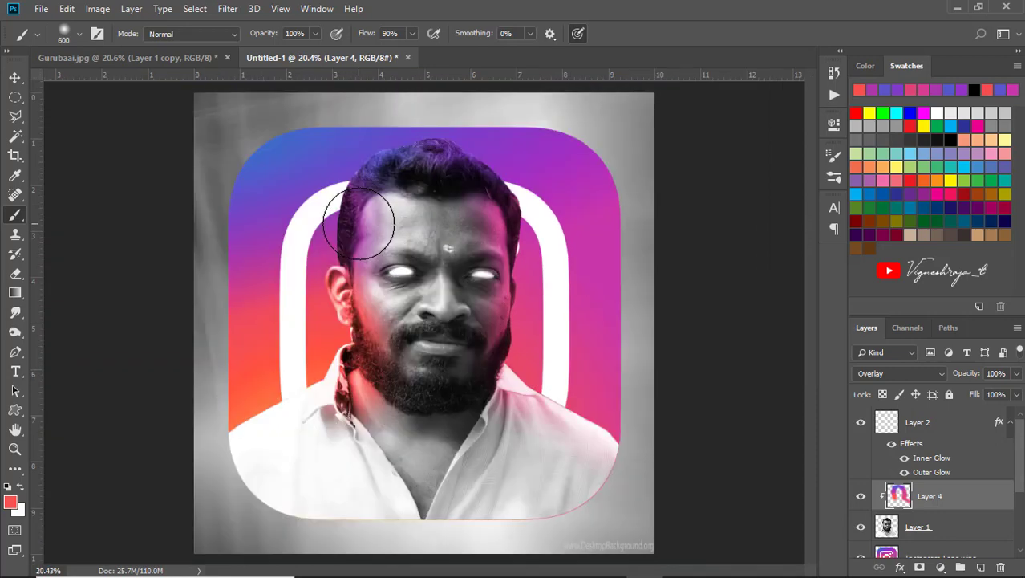
scroll(359, 224, "down", 1)
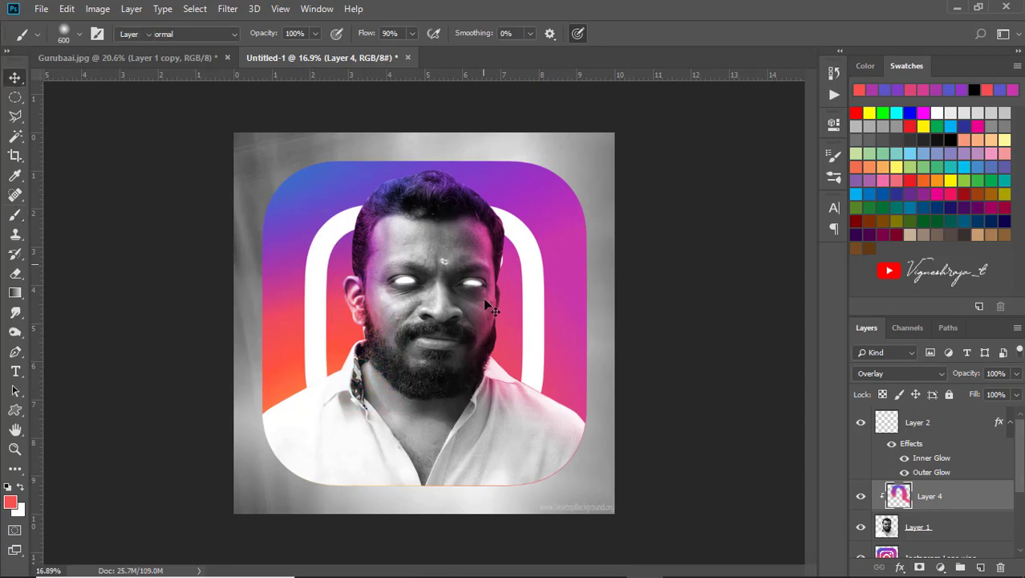
key("v")
scroll(486, 306, "up", 4)
scroll(472, 313, "down", 2)
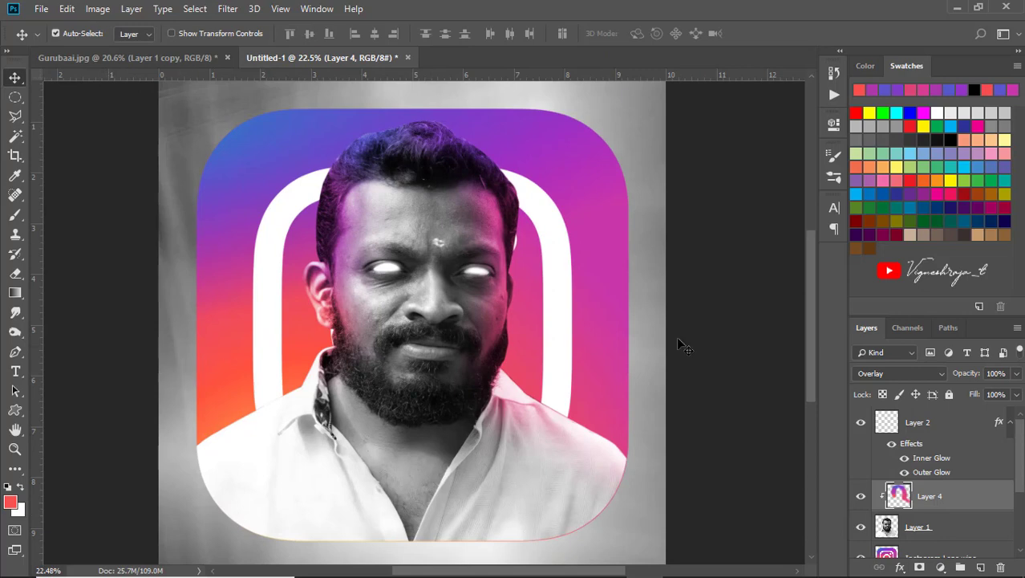
Copy Layer 2's glow layer style
scroll(928, 515, "down", 3)
left_click(922, 450)
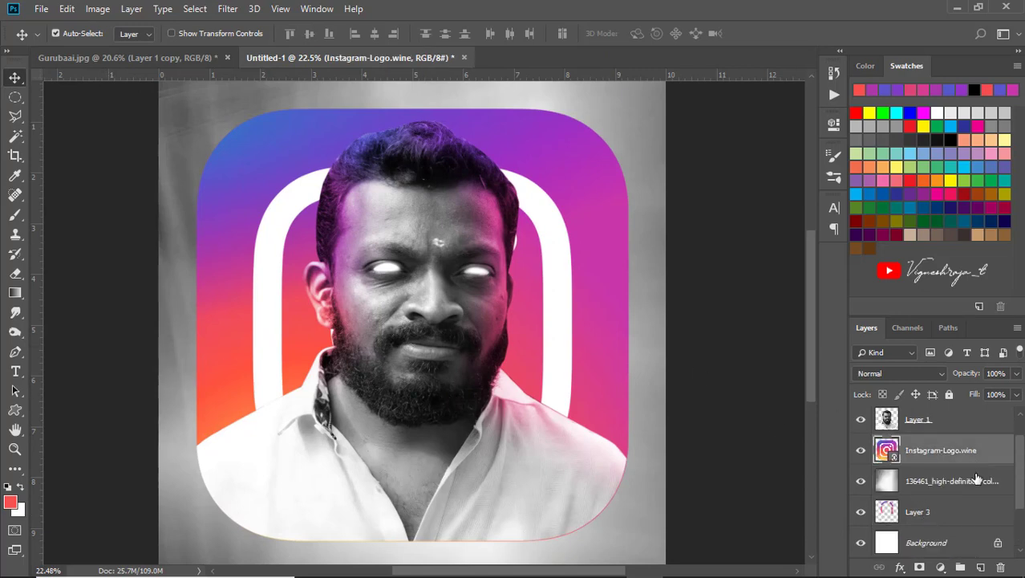
scroll(977, 479, "up", 3)
right_click(940, 451)
left_click(931, 348)
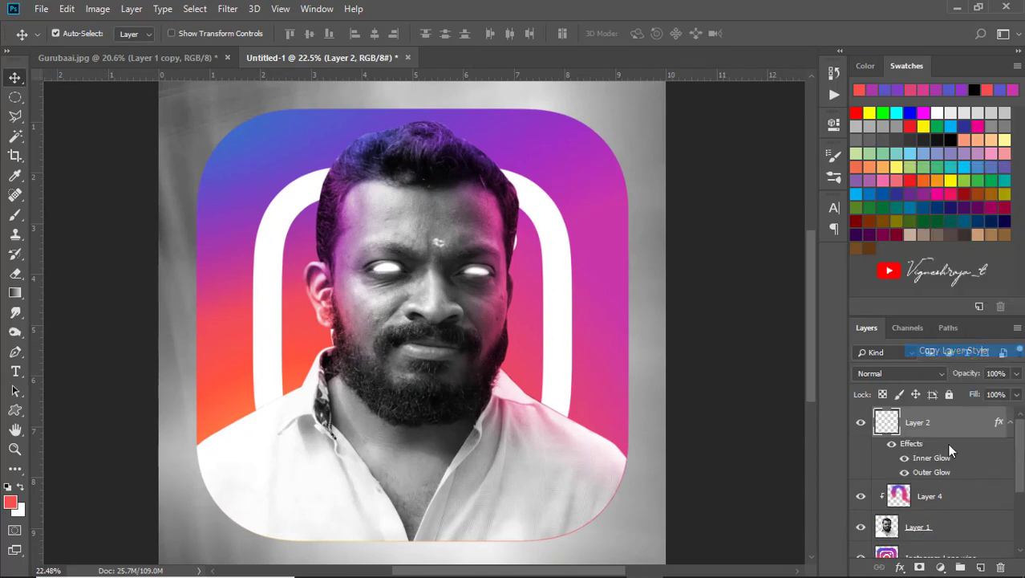
Copy the logo's white ring onto a new Layer 5 and paste the glow style onto it
left_click(944, 552)
key("e")
key("w")
left_click(554, 270)
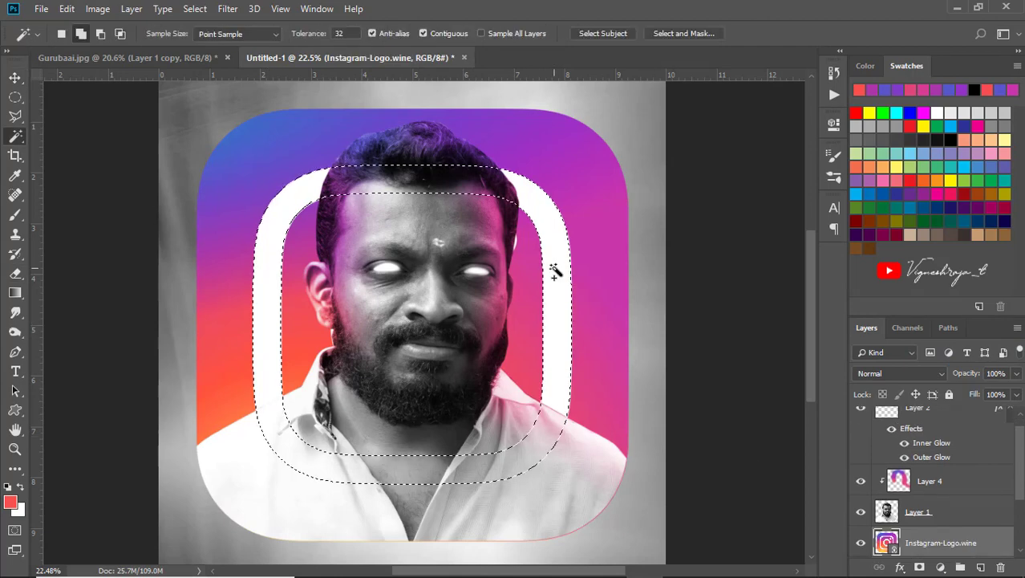
right_click(556, 305)
left_click(598, 519)
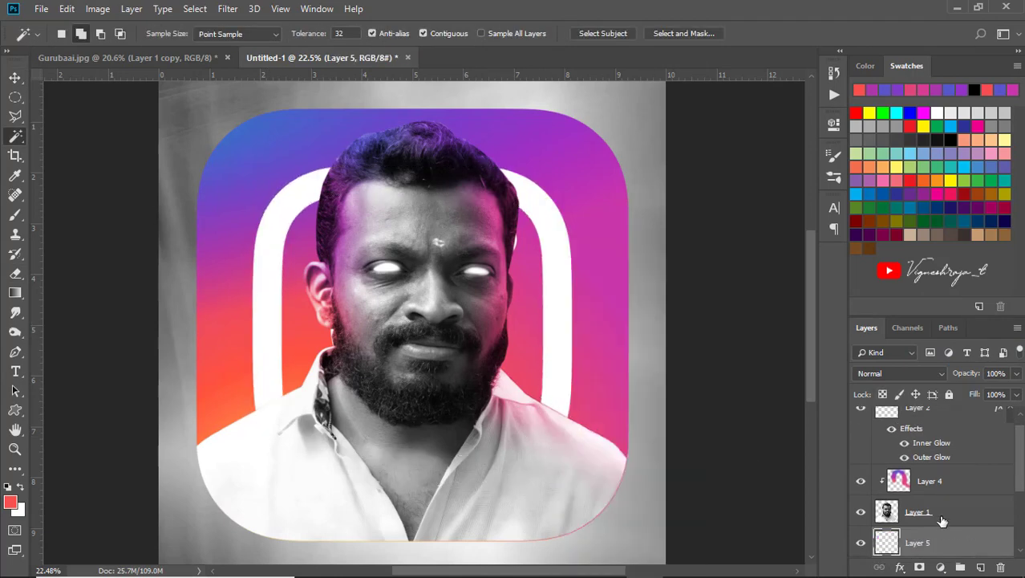
right_click(946, 543)
left_click(824, 342)
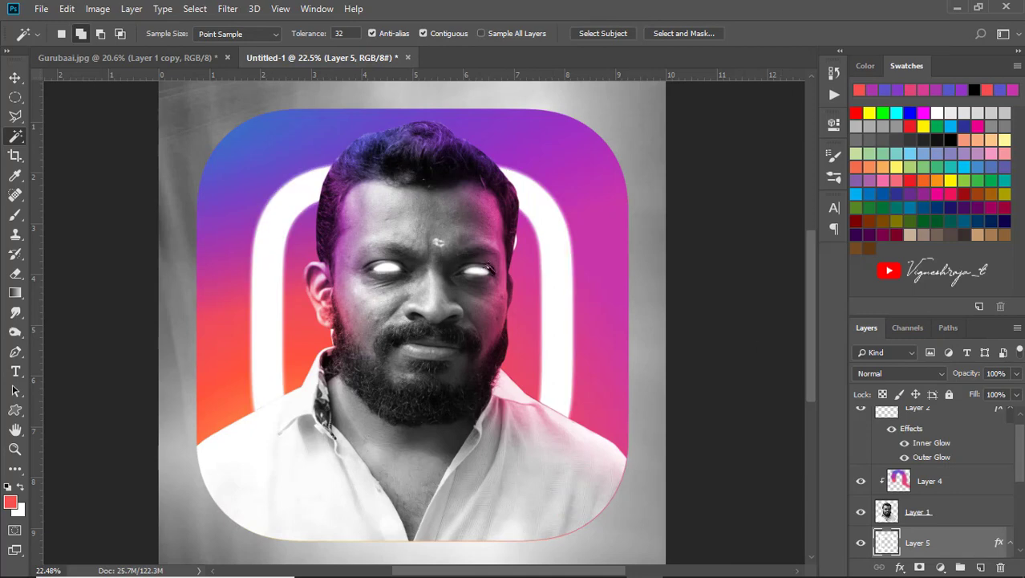
Paste the glow style onto the Instagram-Logo.wine layer as well
scroll(679, 294, "down", 1)
key("v")
left_click(953, 543)
right_click(953, 543)
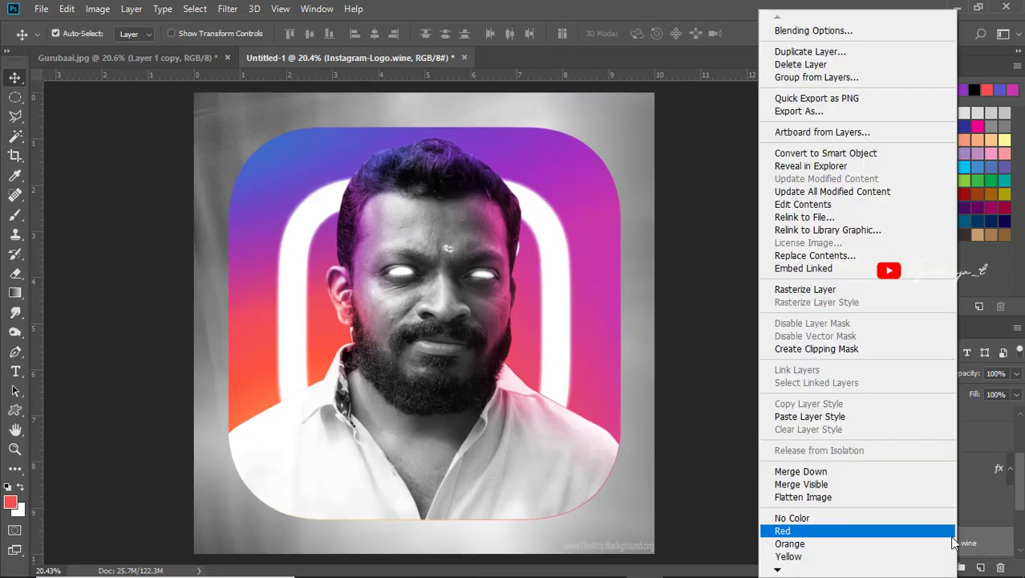
left_click(864, 415)
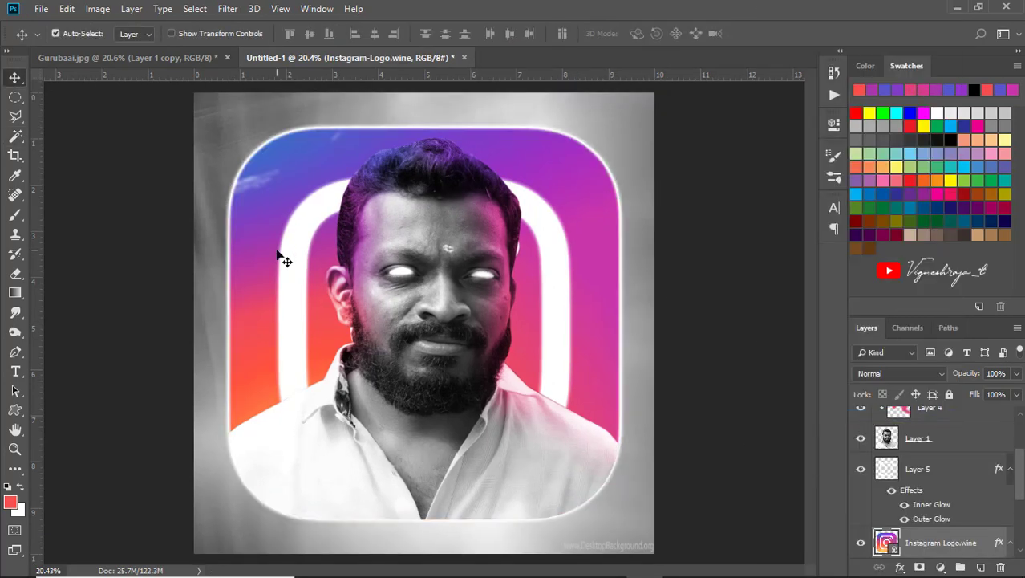
scroll(275, 199, "up", 2)
key("e")
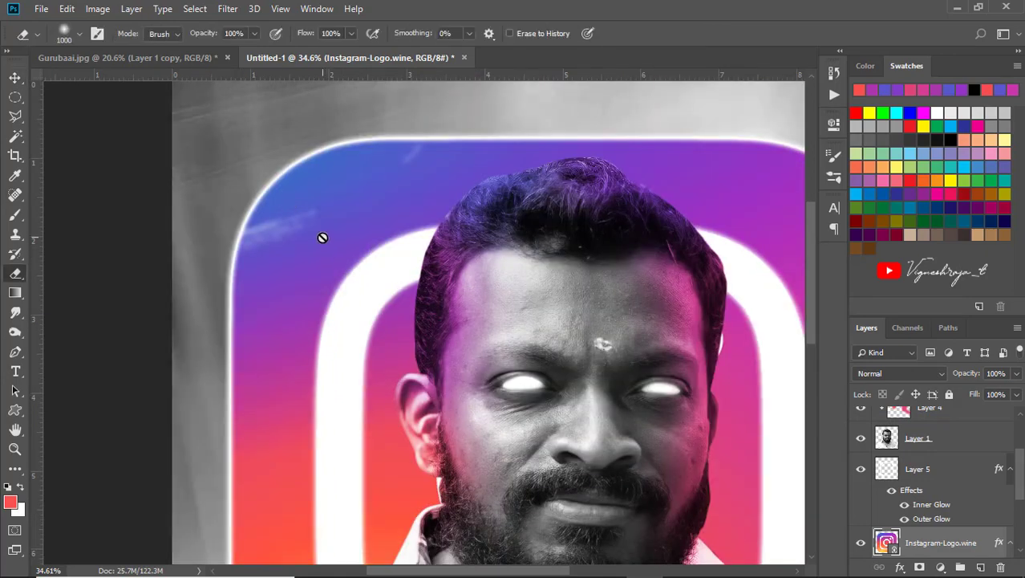
scroll(321, 297, "down", 3)
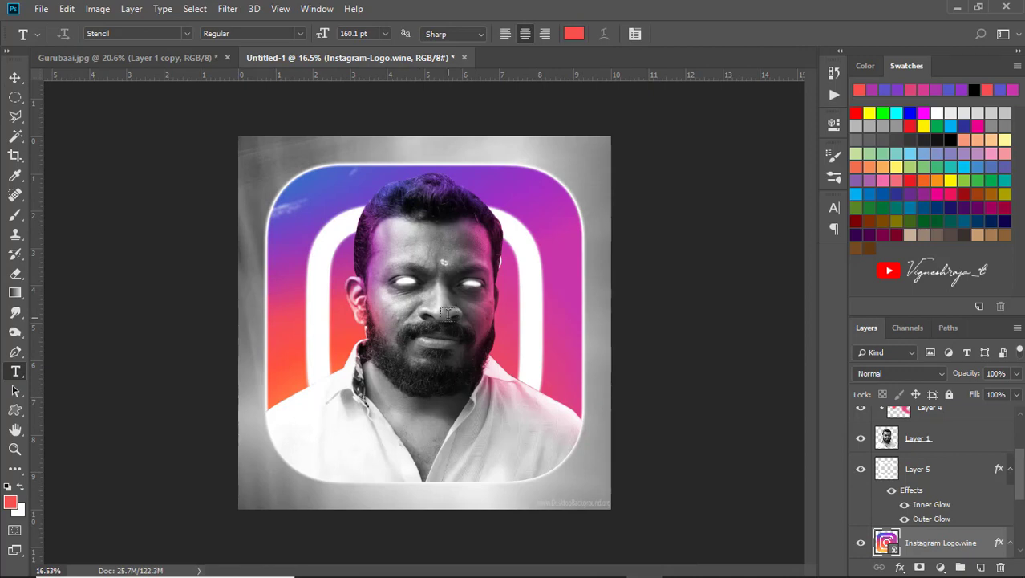
Type '61K', shrink it to about 116 pt and remove the space between 1 and K
scroll(454, 208, "up", 2)
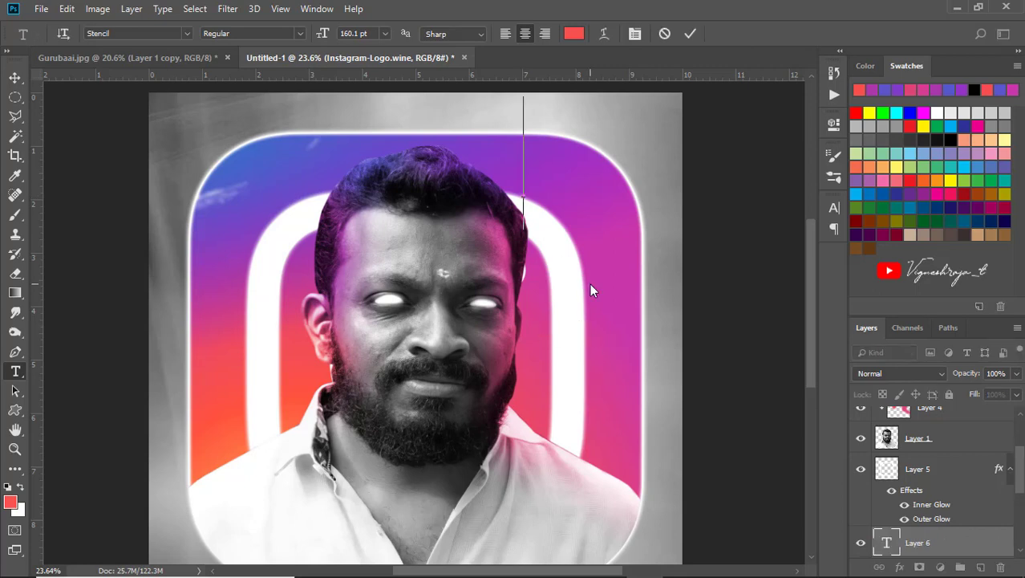
type("61")
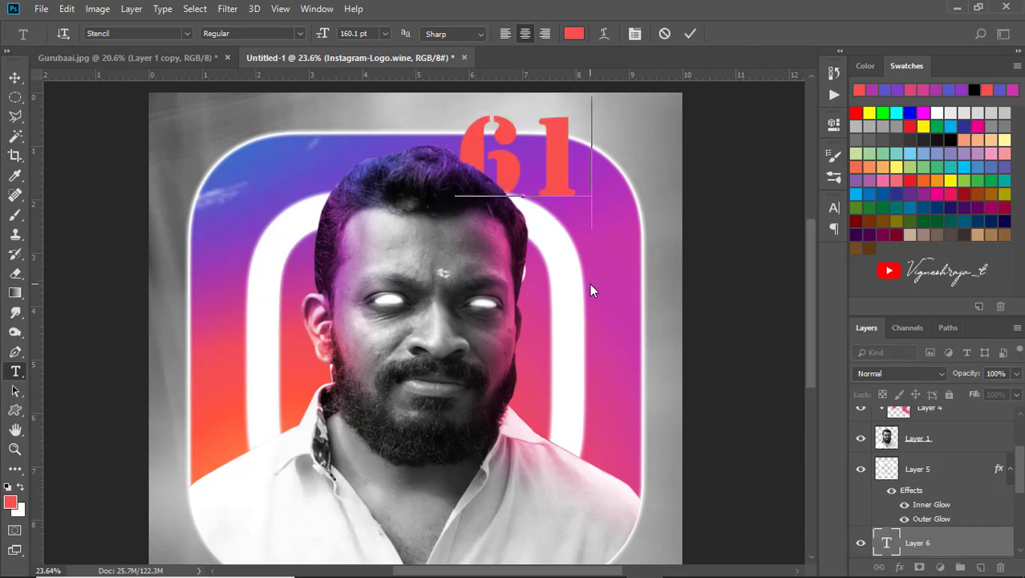
type(" K")
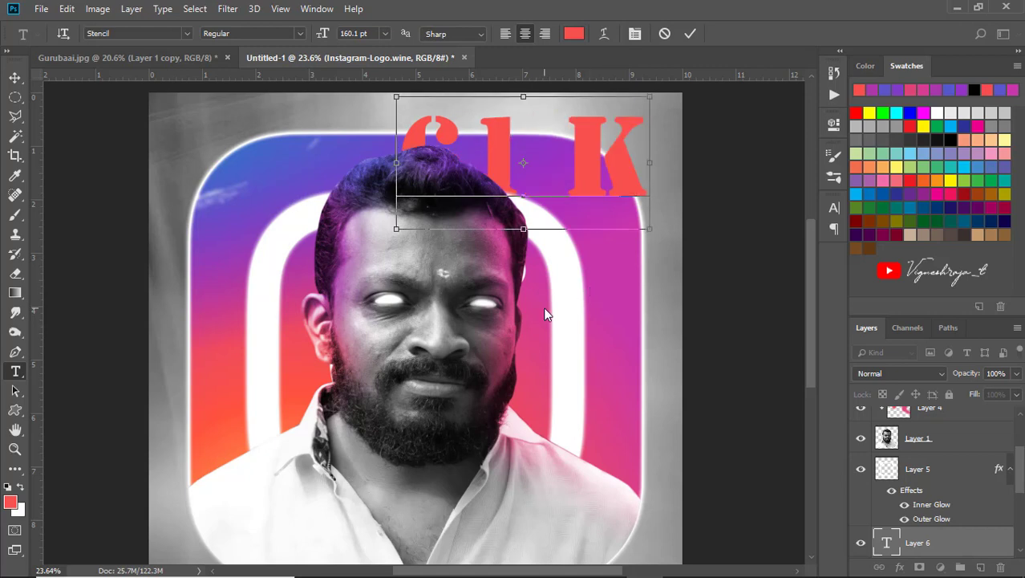
key("ctrl+a")
left_click_drag(322, 36, 305, 46)
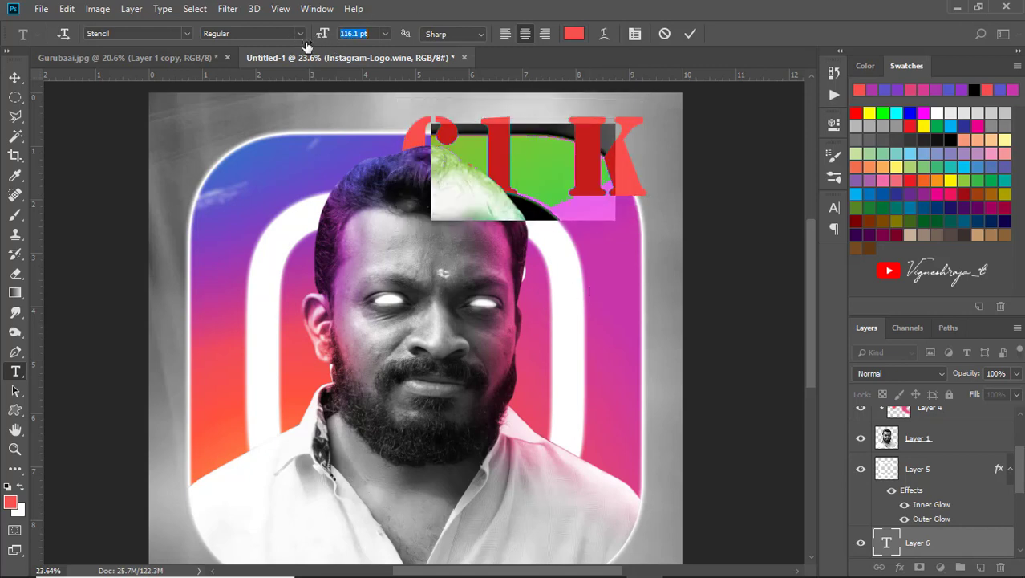
left_click(552, 170)
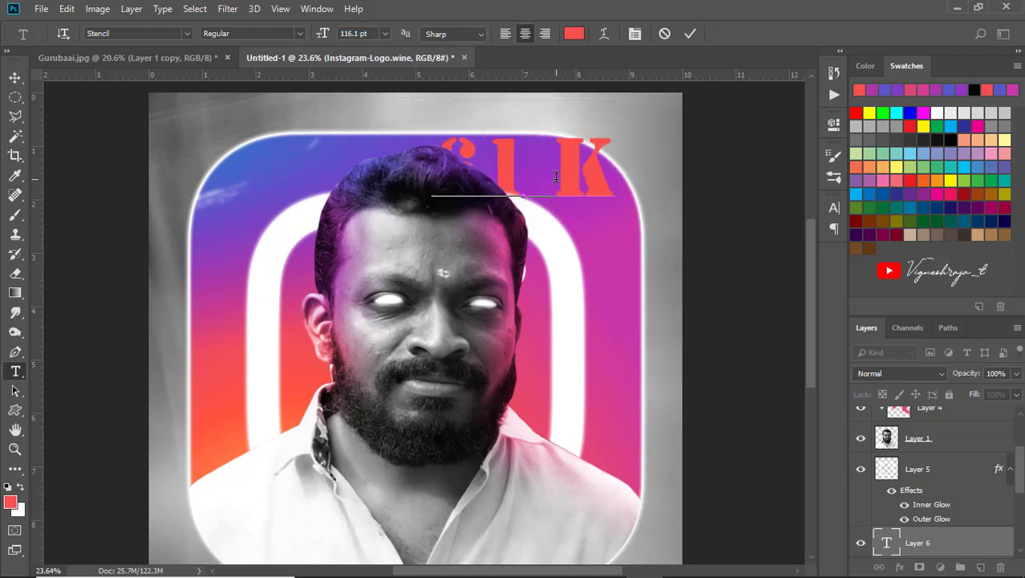
key("BackSpace")
Make the 61K text black, shrink it further, and commit it
left_click(567, 36)
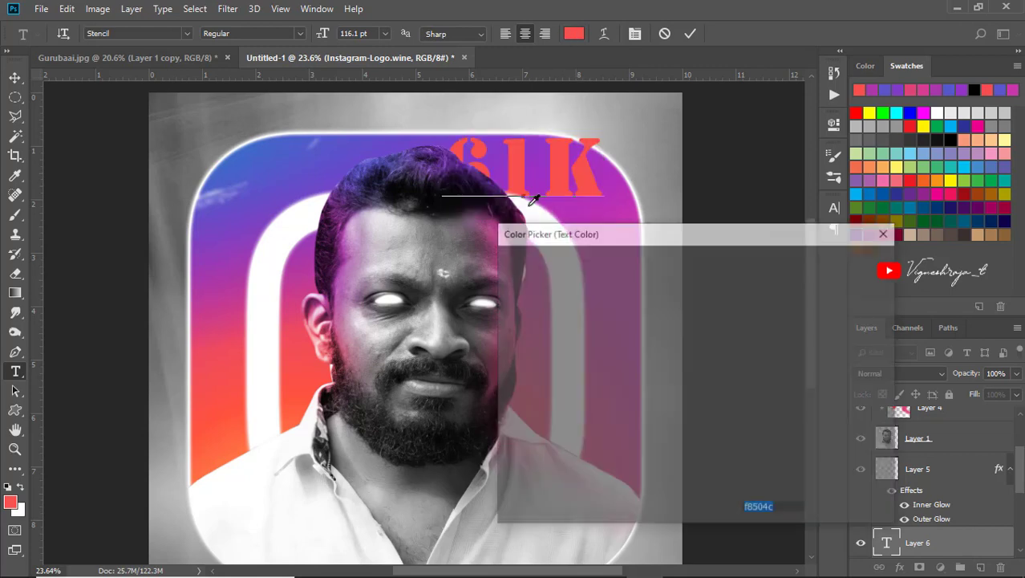
left_click(822, 261)
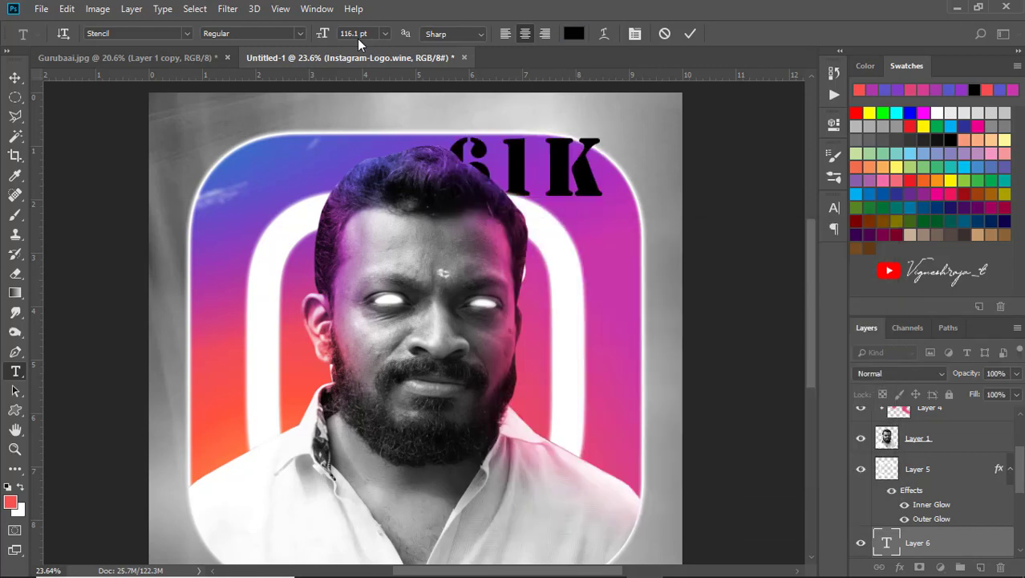
left_click_drag(315, 34, 286, 41)
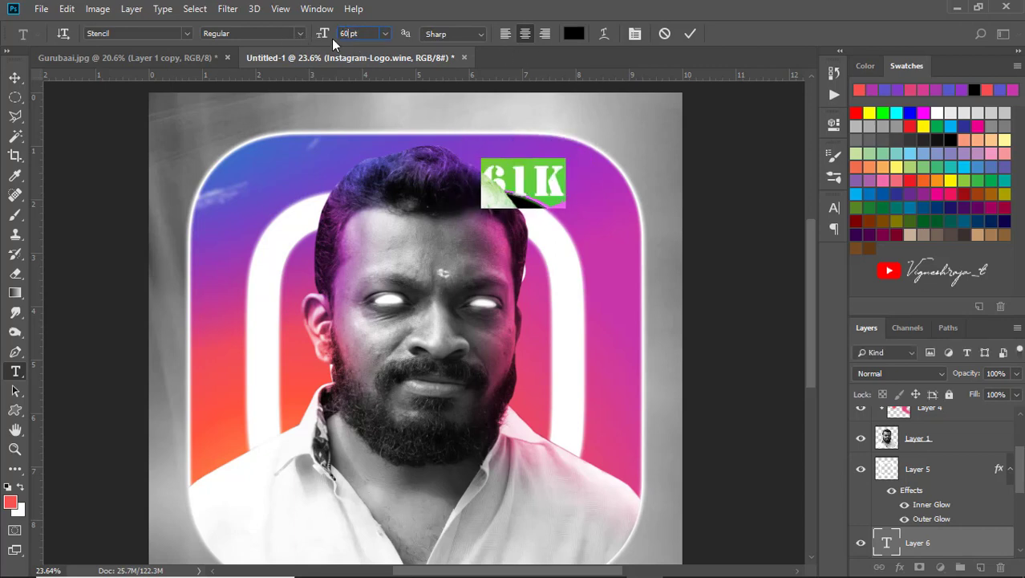
left_click(690, 34)
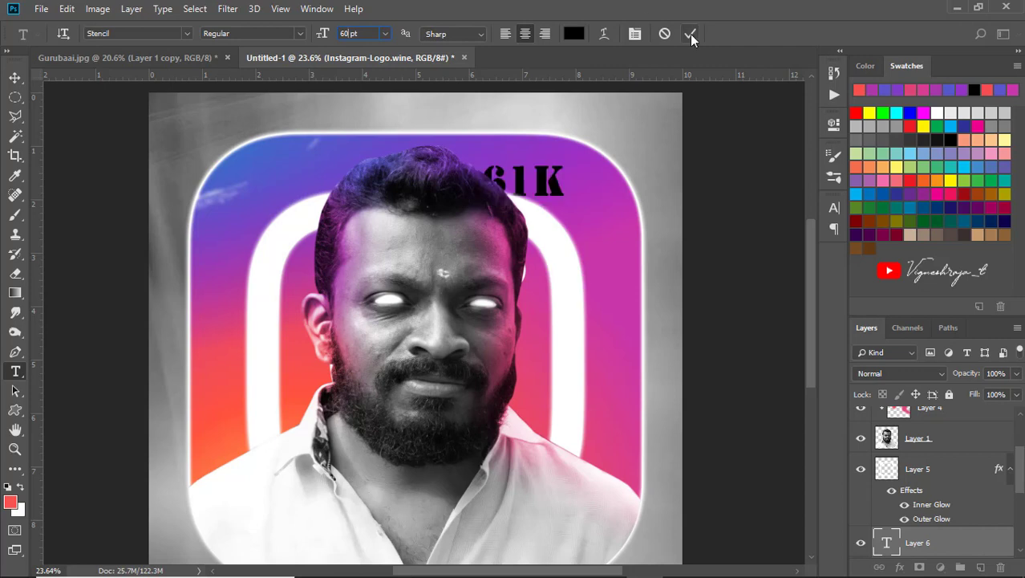
left_click(690, 34)
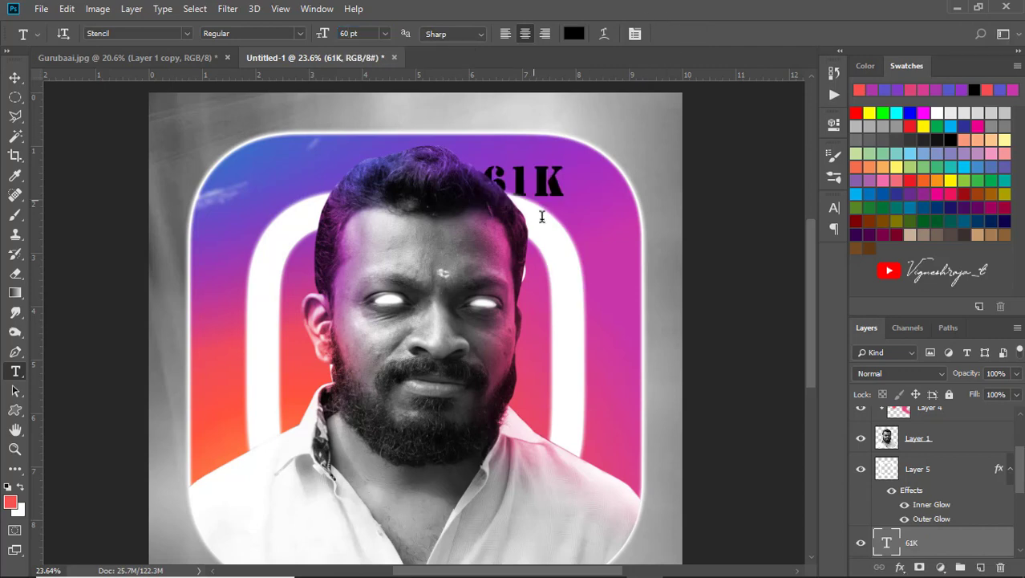
Move the 61K text right and reduce its size to 45 pt
key("v")
left_click_drag(552, 189, 581, 185)
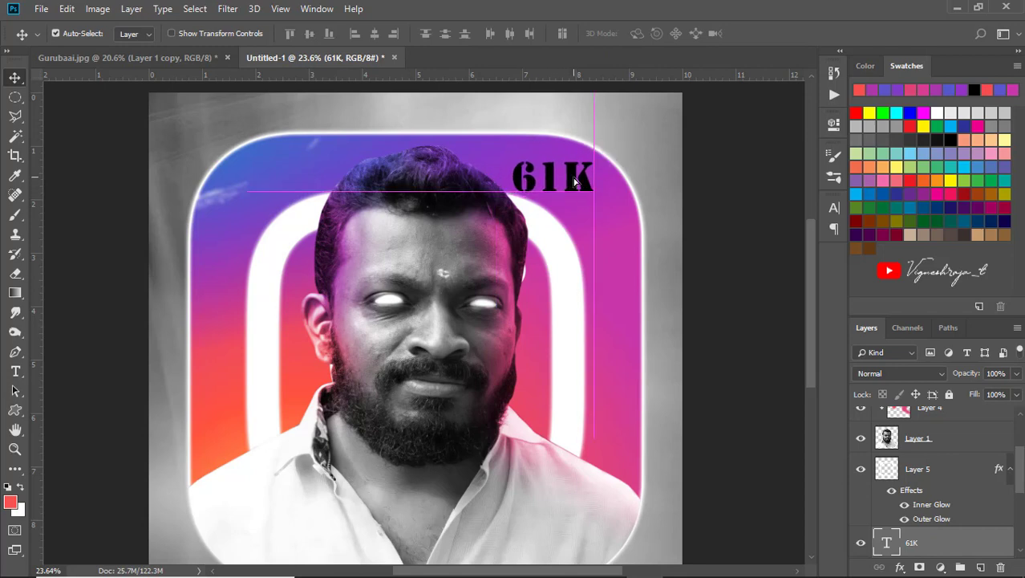
key("t")
left_click(564, 181)
key("ctrl+a")
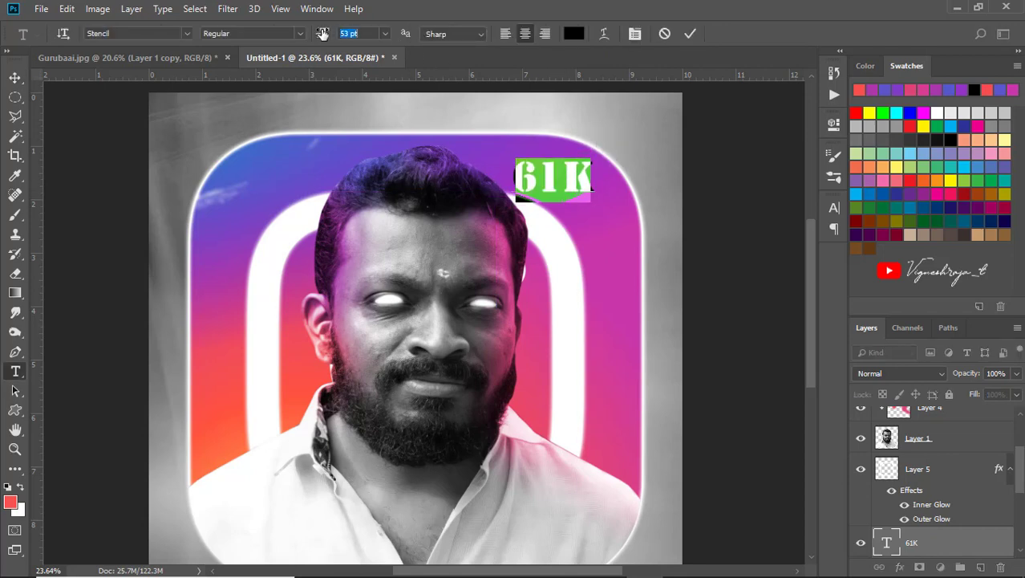
key("ctrl+h")
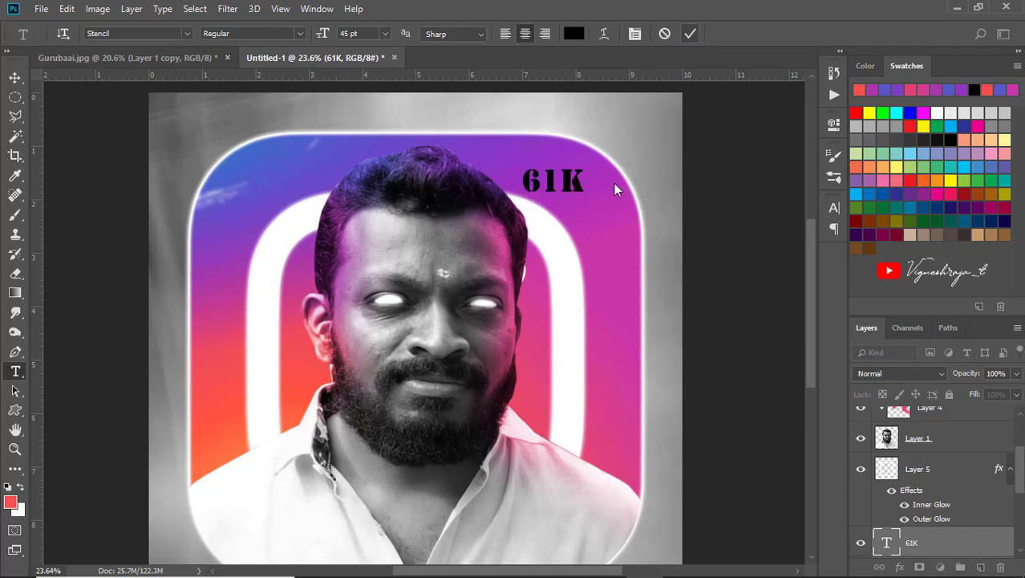
key("ctrl+Return")
Position 61K in the logo's top-right corner and fit the whole poster in view
key("v")
left_click_drag(565, 202, 574, 191)
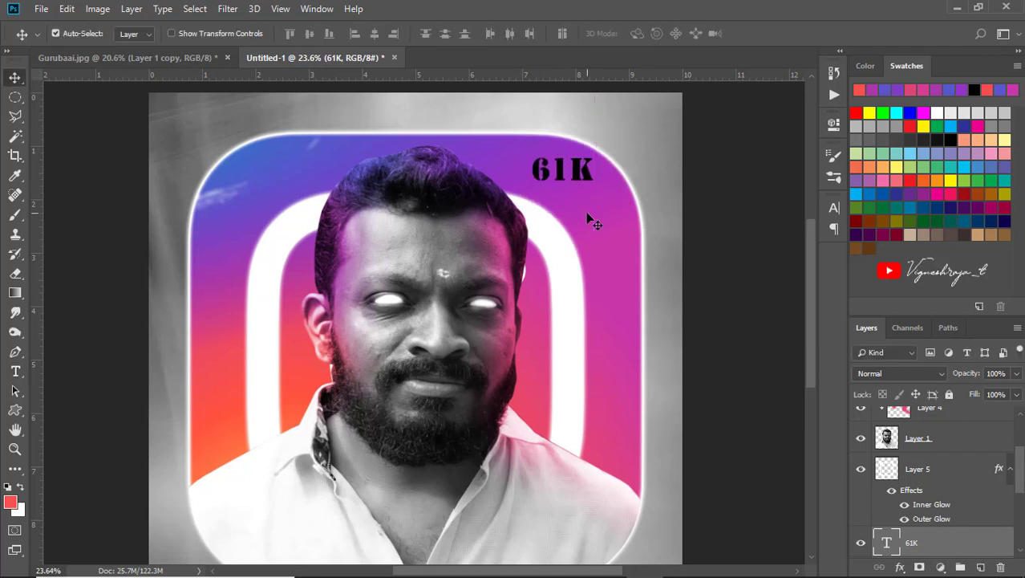
key("shift+Down")
key("shift+Down")
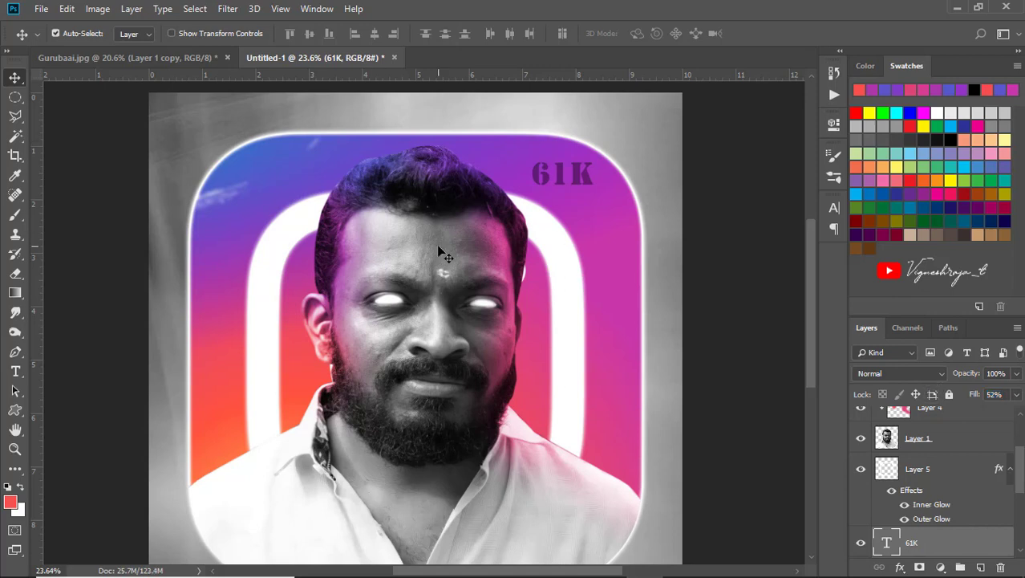
key("ctrl+0")
key("ctrl+Tab")
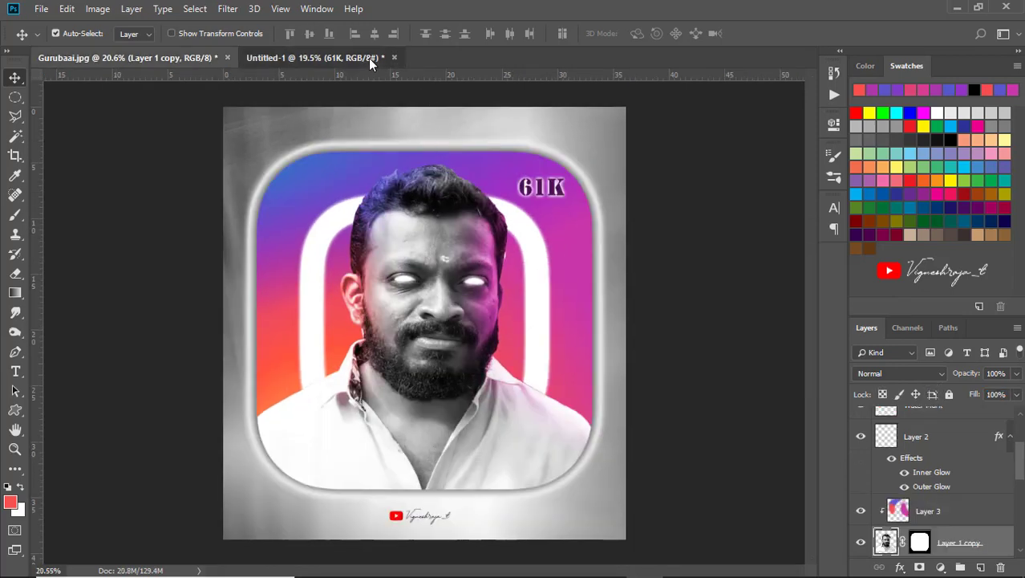
Place the watermark image from the Youtube folder on D: as a linked file
left_click(369, 58)
left_click(41, 9)
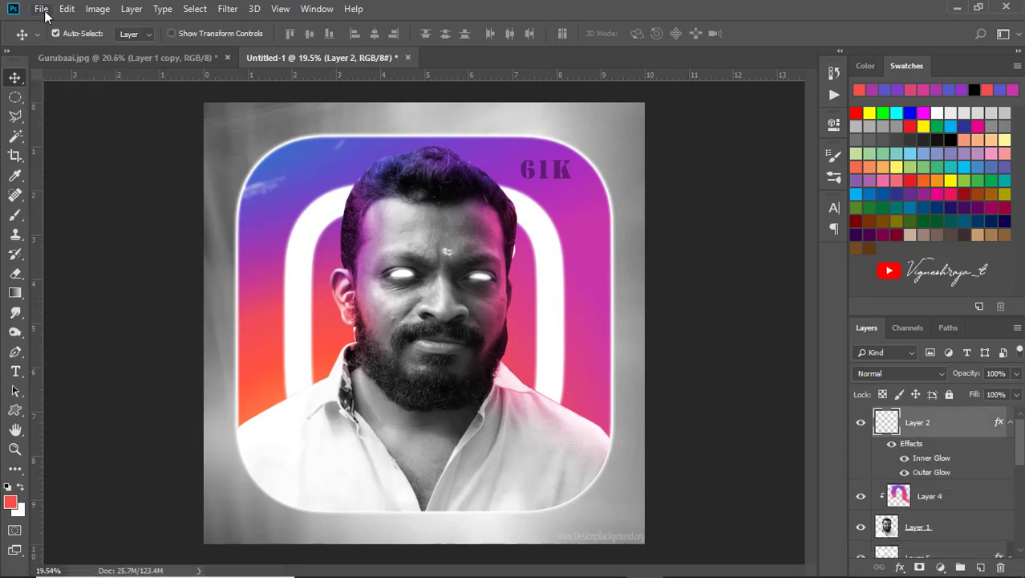
left_click(41, 9)
left_click(118, 294)
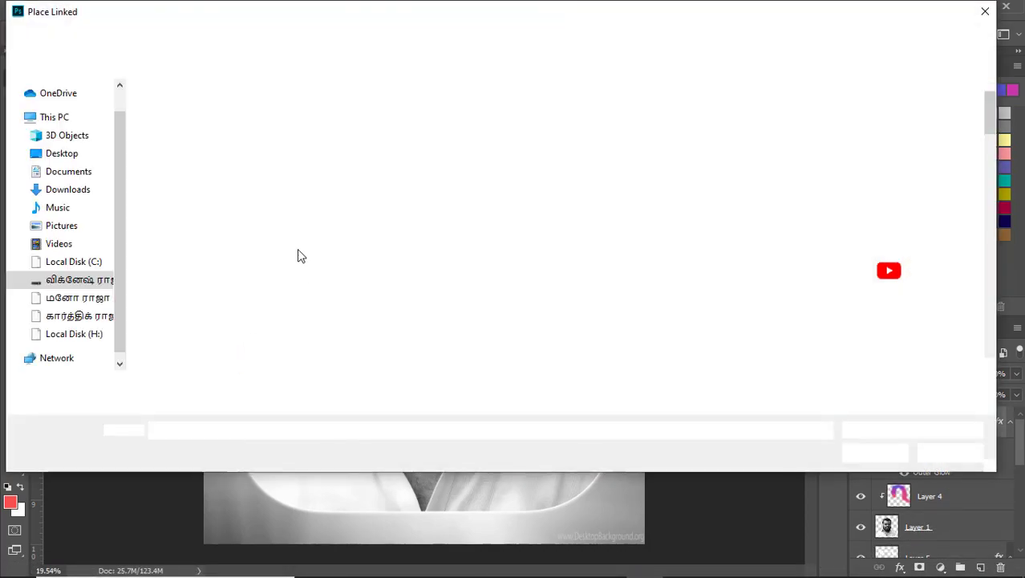
left_click(210, 37)
left_click(747, 148)
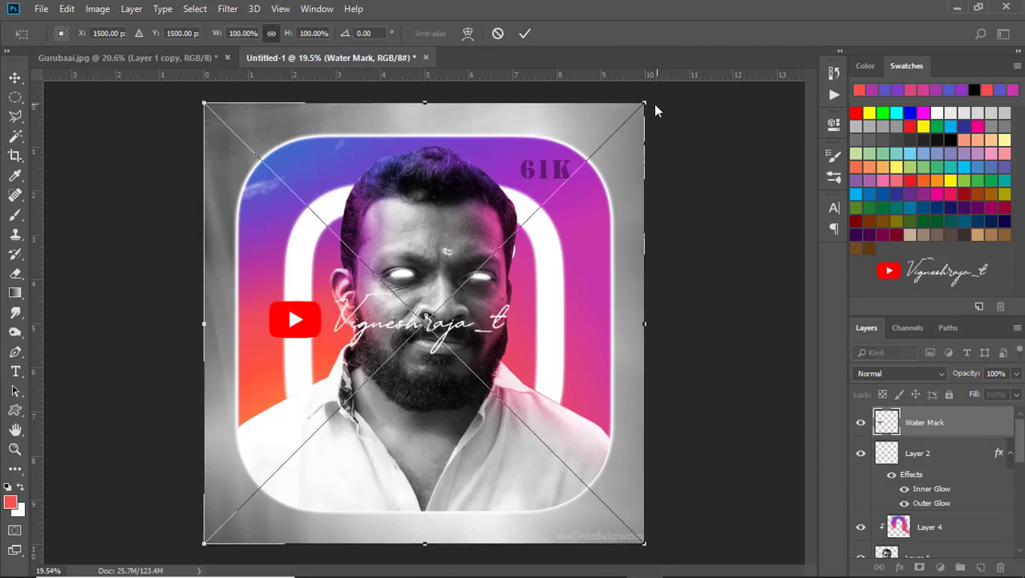
Scale the watermark to about 36% and centre it along the poster's bottom edge
left_click_drag(643, 103, 549, 198)
left_click_drag(477, 418, 497, 553)
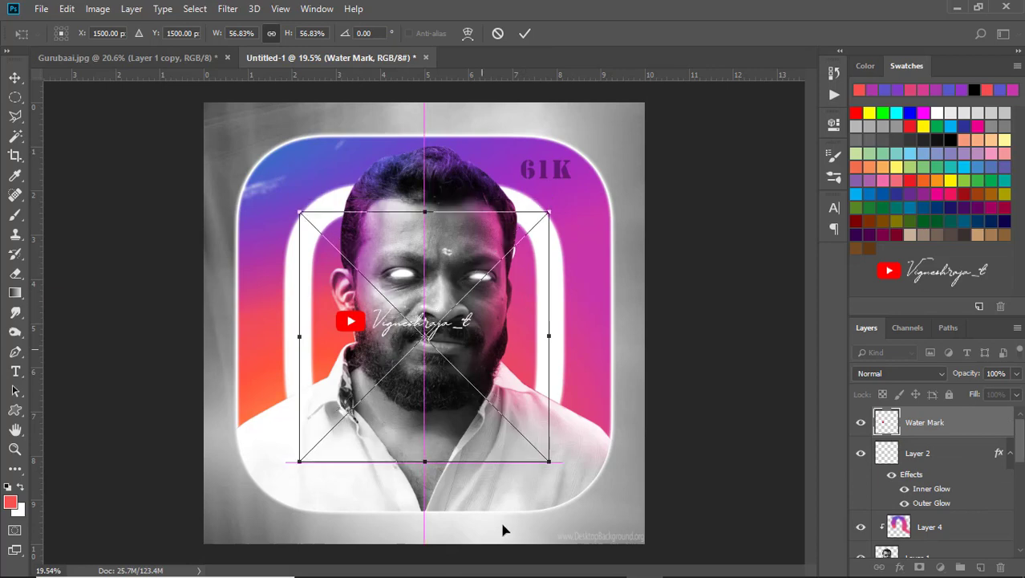
left_click_drag(570, 396, 519, 435)
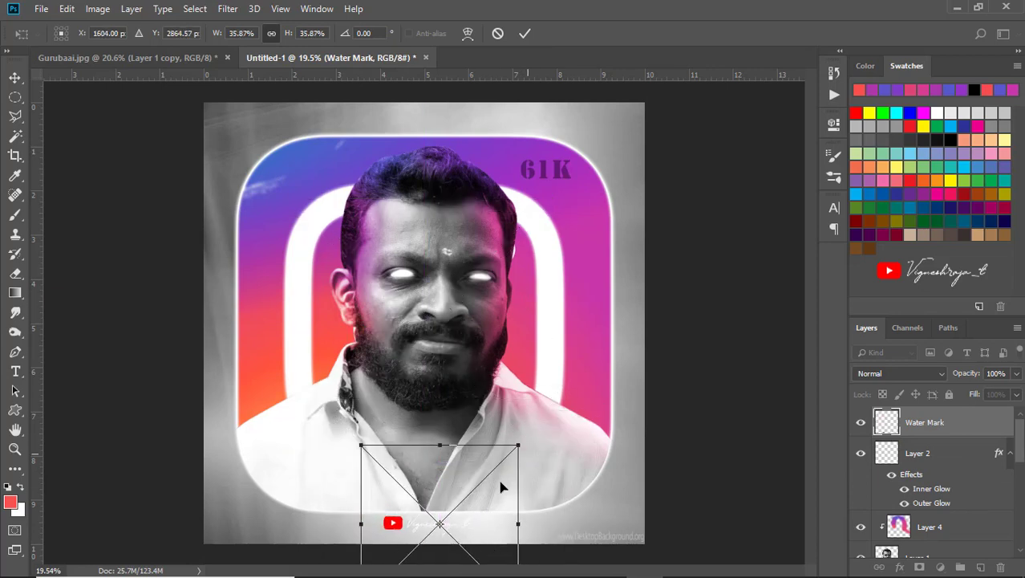
left_click_drag(498, 485, 493, 520)
left_click(525, 32)
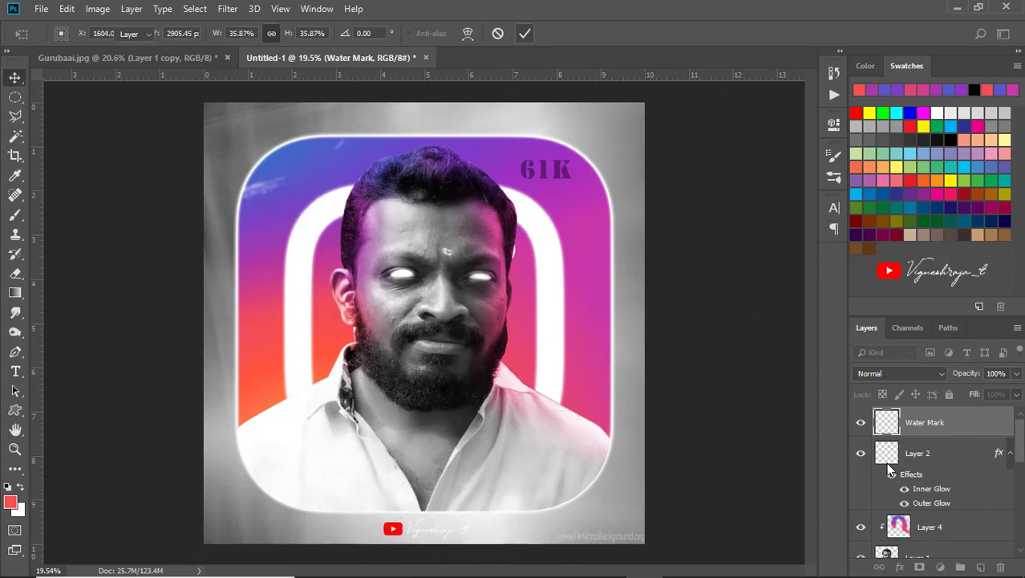
left_click(955, 453)
scroll(961, 473, "down", 5)
Scale the 61K text and Instagram logo to about 92% and nudge the watermark up
left_click(947, 446, "shift")
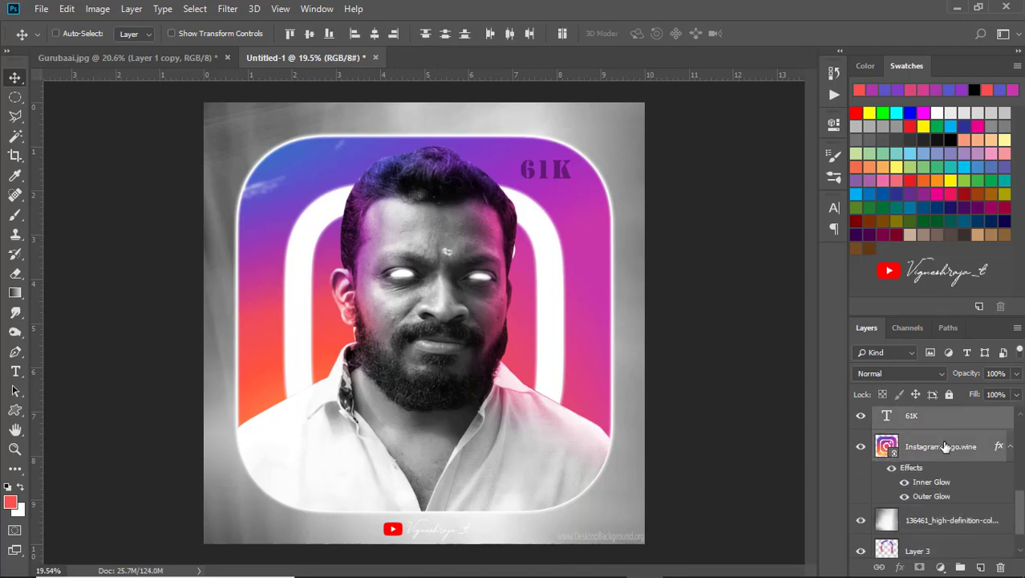
key("ctrl+t")
left_click_drag(213, 36, 204, 34)
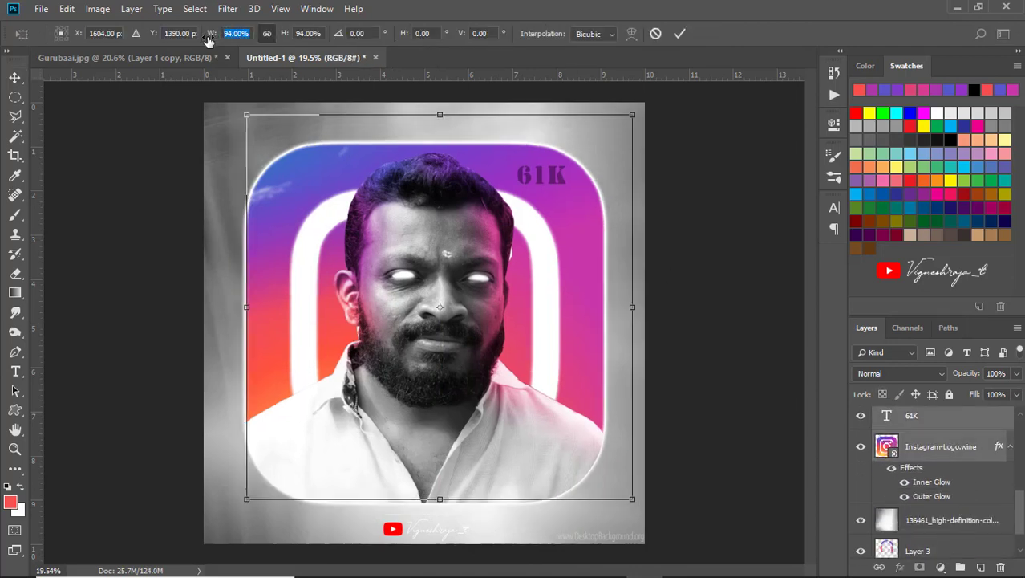
left_click(678, 34)
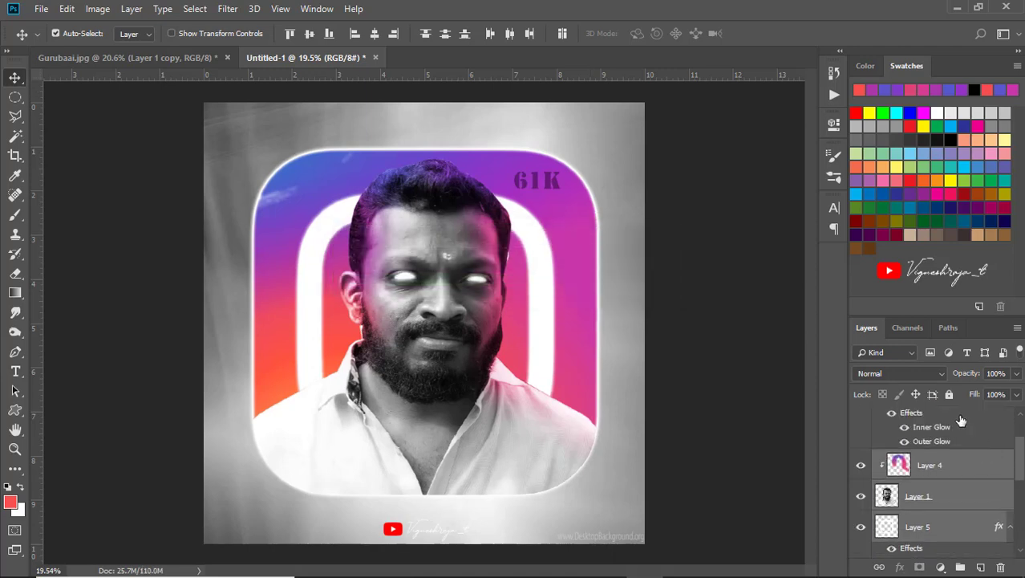
left_click(403, 541)
left_click_drag(393, 527, 393, 516)
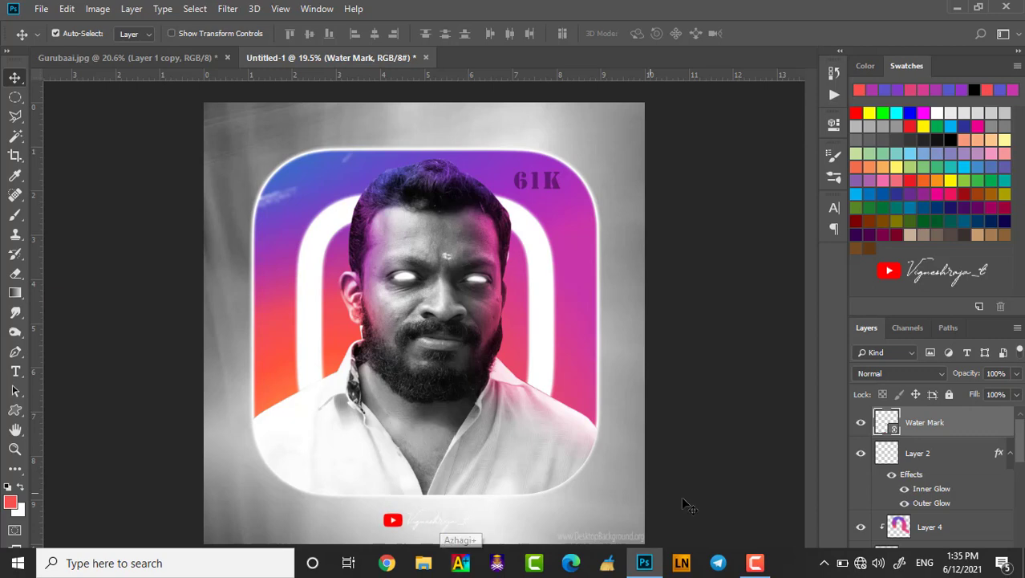
Load the Water Mark layer's pixels as a selection and zoom in on the watermark
left_click(887, 431, "ctrl")
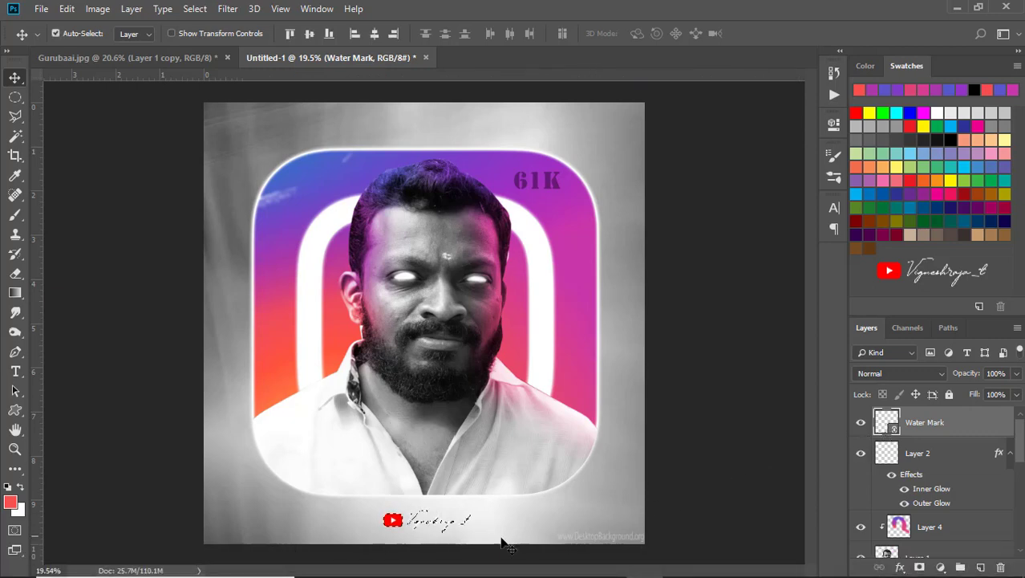
scroll(409, 552, "up", 2)
scroll(409, 552, "up", 2)
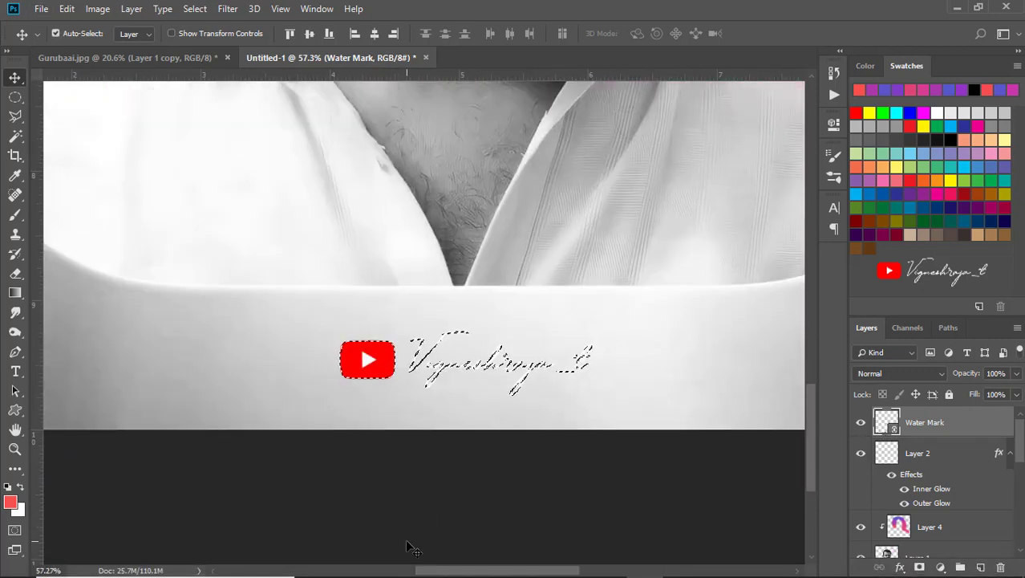
scroll(369, 368, "up", 1)
scroll(137, 229, "up", 2)
Subtract the red YouTube logo from the selection with the Polygonal Lasso, leaving only the signature
key("l")
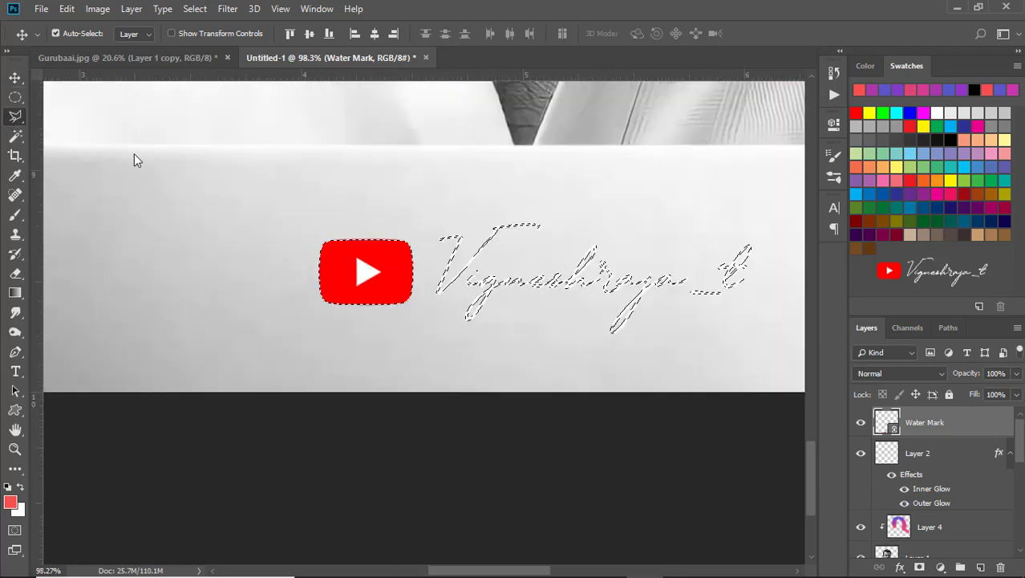
left_click(270, 263)
left_click(324, 201)
left_click(408, 219)
left_click(426, 244)
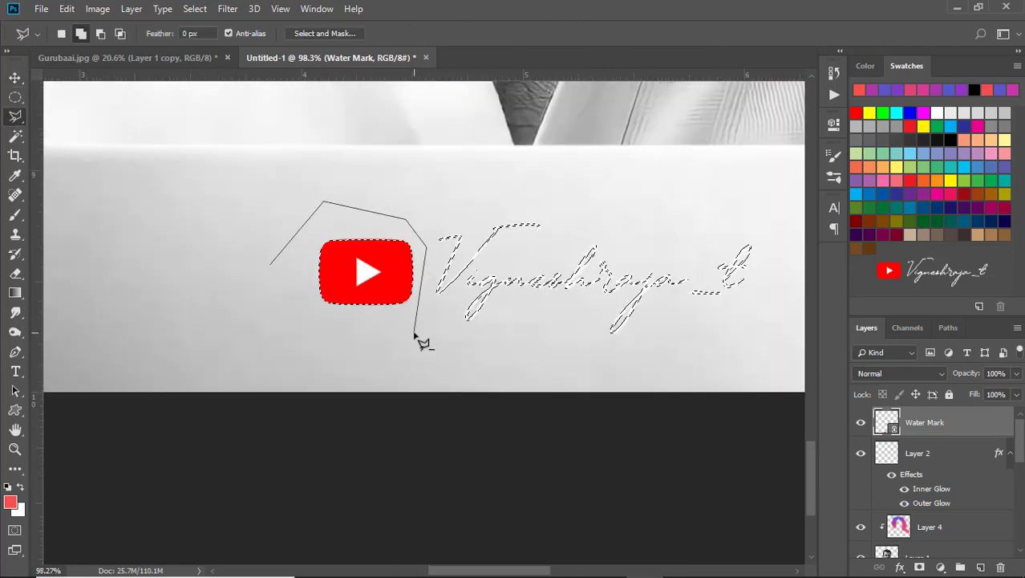
left_click(415, 333)
left_click(353, 347)
double_click(274, 289)
Rasterize the Water Mark layer, paint the selected signature solid black, then deselect
key("d")
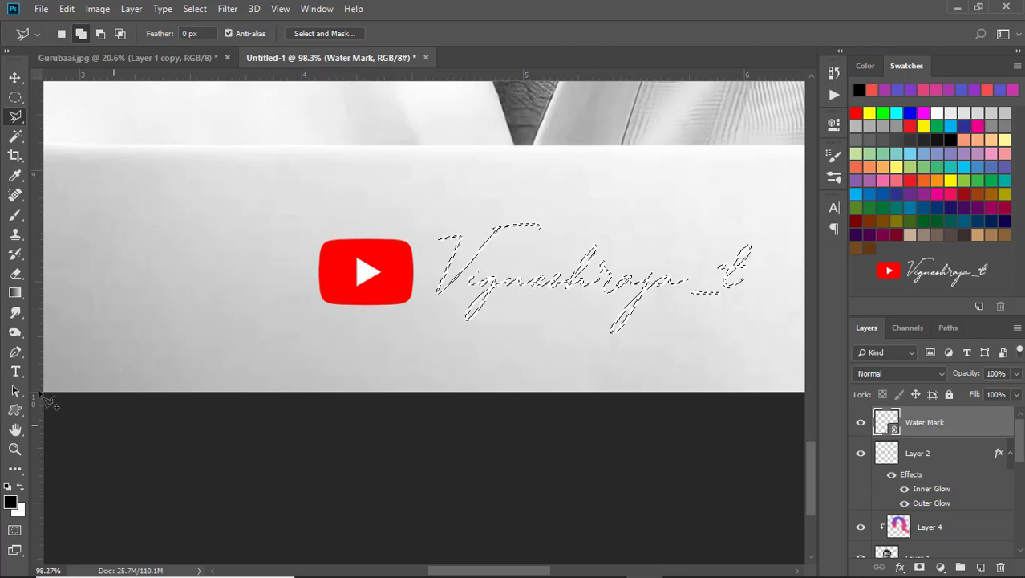
key("b")
left_click(432, 277)
left_click(488, 238)
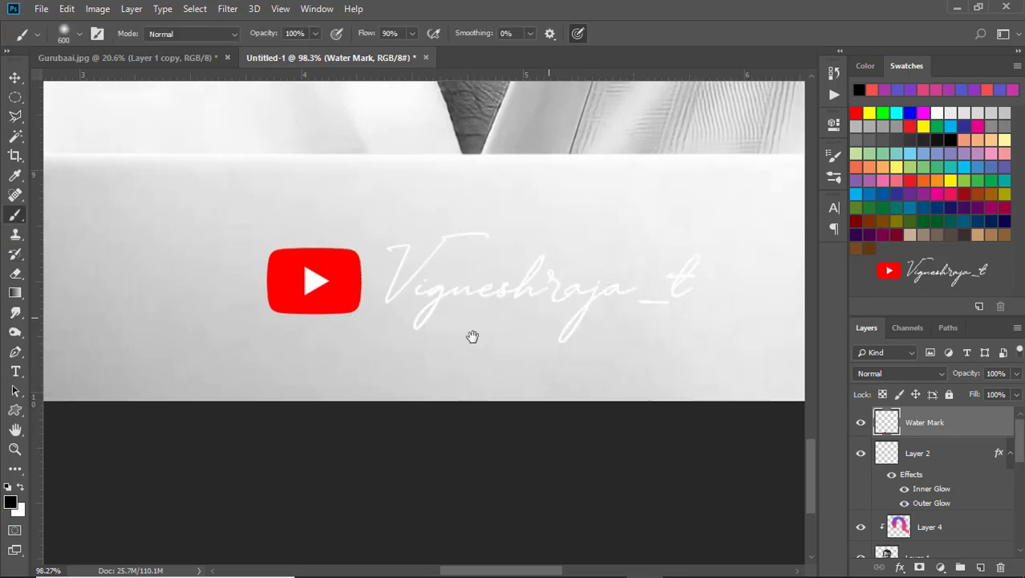
key("bracketleft")
left_click_drag(522, 313, 366, 313)
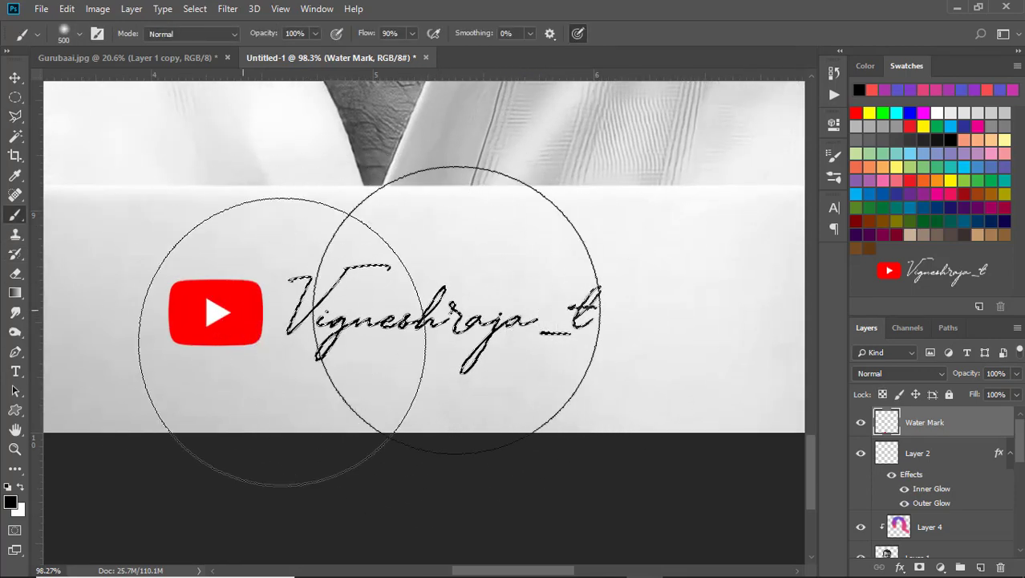
key("ctrl+d")
Zoom back out to the full poster and return to the Move tool
scroll(513, 335, "down", 2)
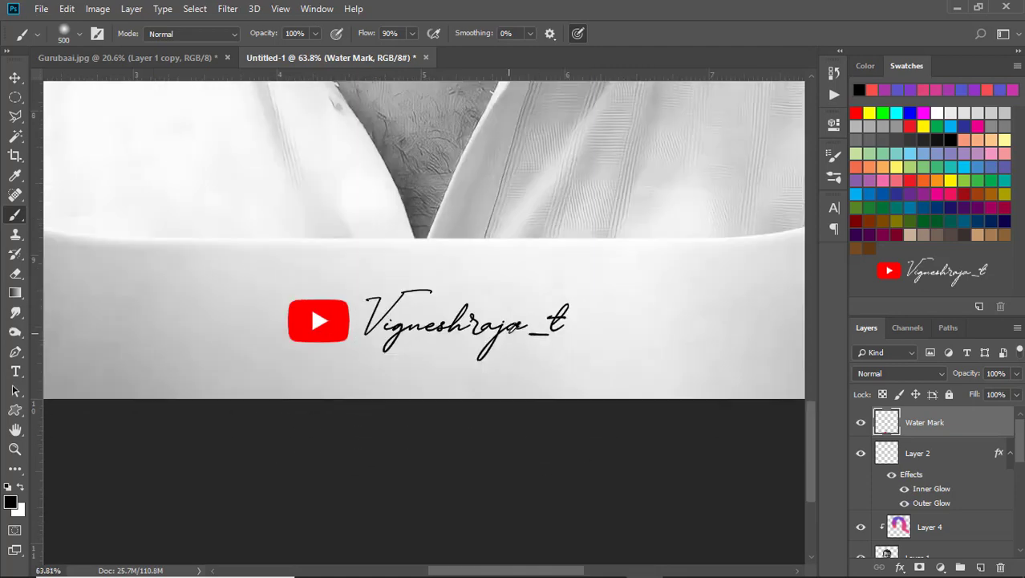
scroll(506, 331, "down", 2)
scroll(492, 355, "down", 2)
scroll(503, 331, "down", 2)
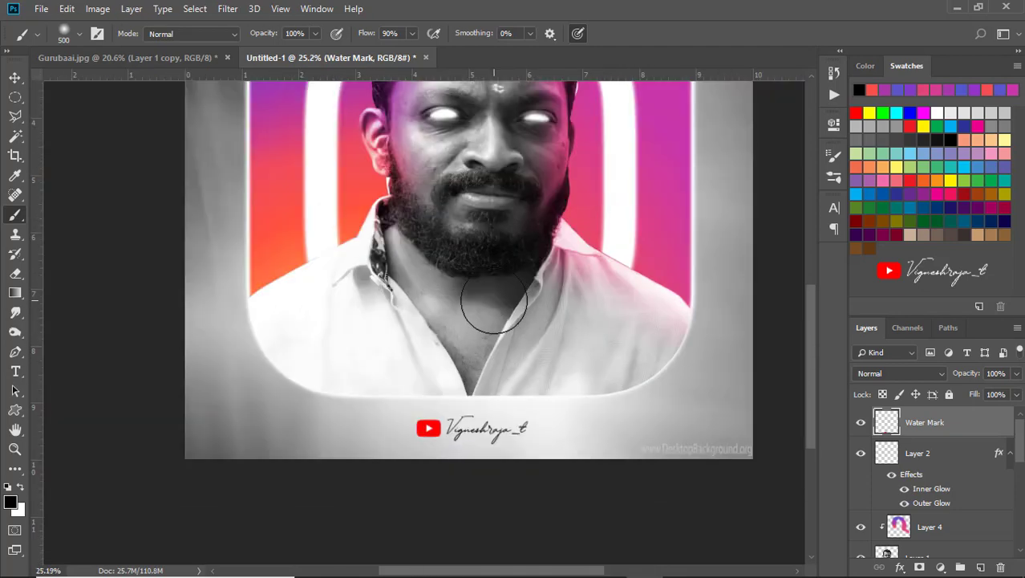
scroll(492, 298, "down", 1)
left_click(15, 80)
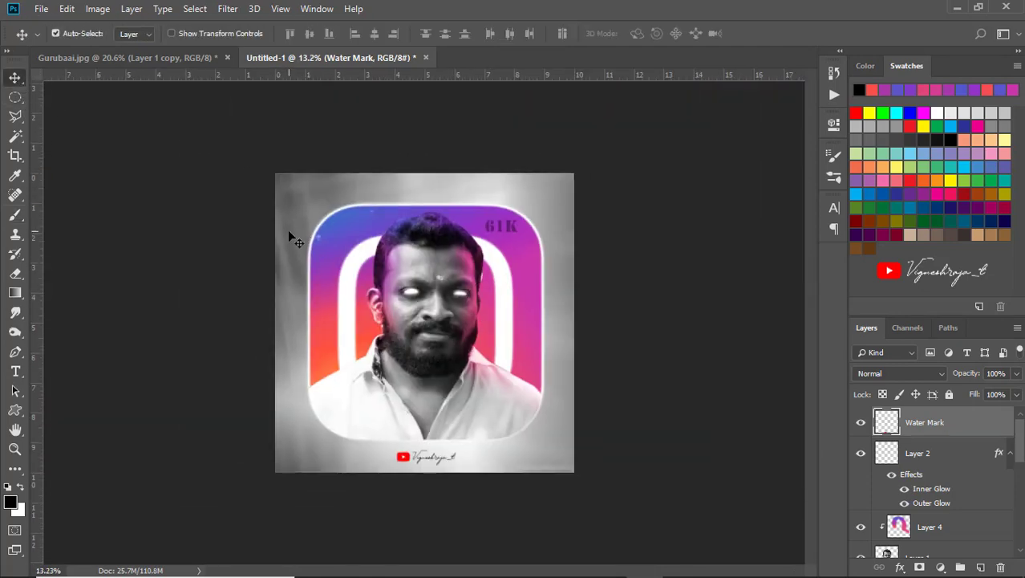